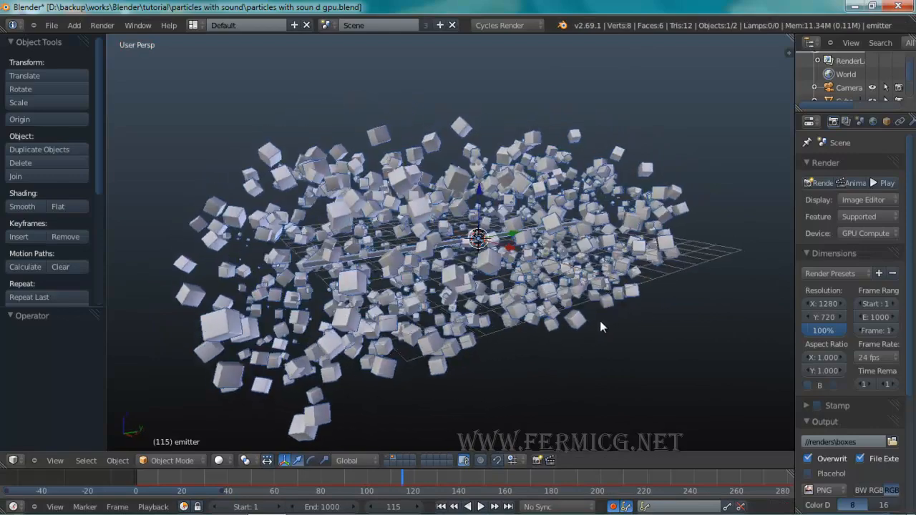
Step: Examine the finished cube particle scene from several angles around the emitter
scroll(599, 320, "up", 2)
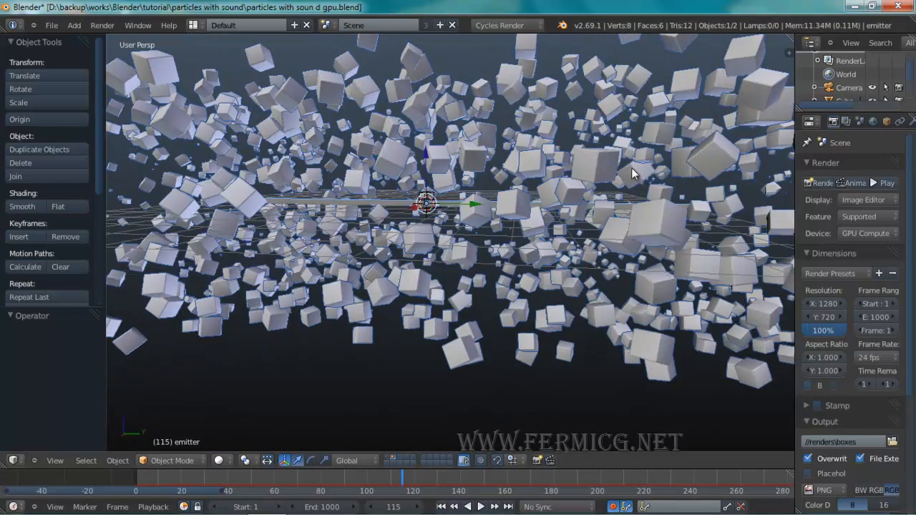
middle_click_drag(492, 213, 521, 212)
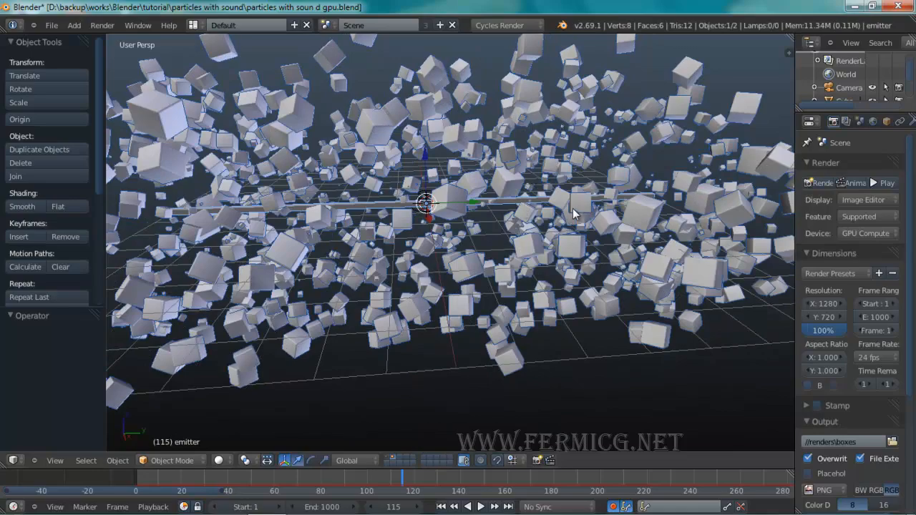
middle_click_drag(578, 215, 639, 223)
middle_click_drag(582, 185, 490, 194)
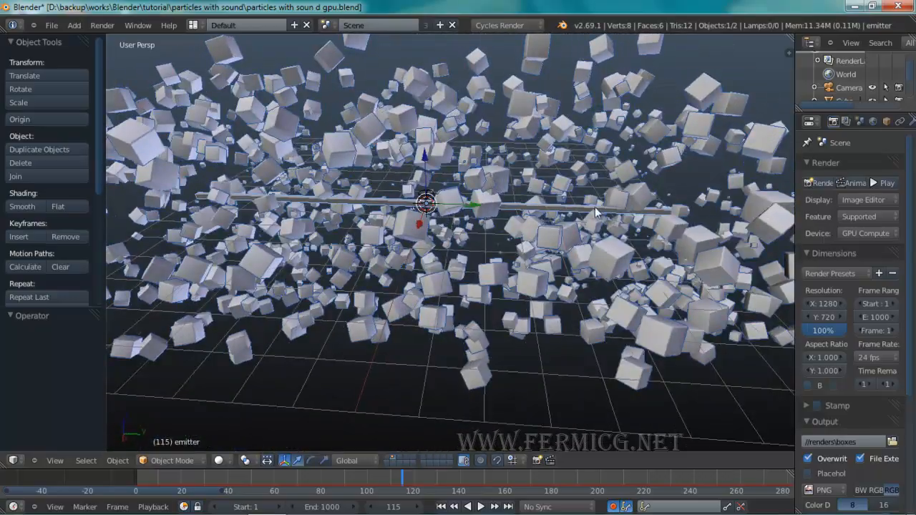
mouse_move(645, 175)
middle_mouse_down()
mouse_move(594, 178)
mouse_move(671, 179)
mouse_move(634, 155)
mouse_move(593, 147)
mouse_move(595, 178)
mouse_move(642, 164)
middle_mouse_up()
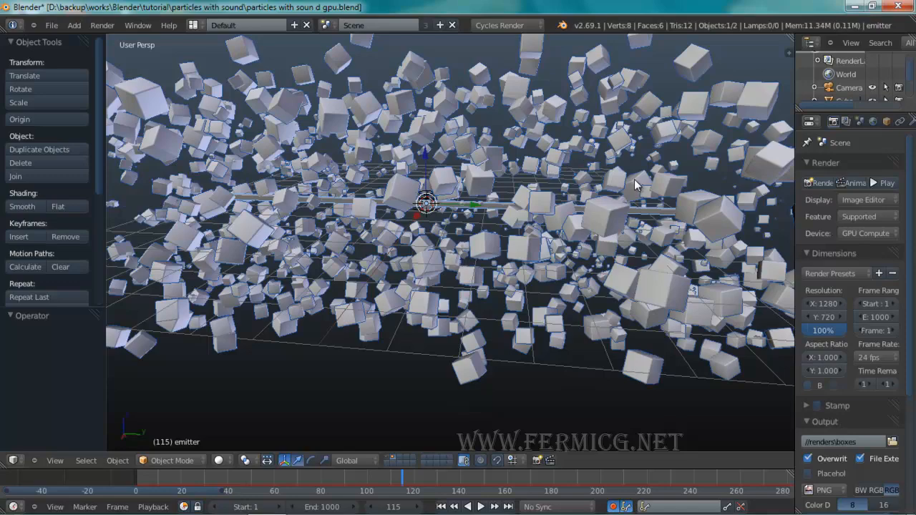
mouse_move(634, 179)
middle_mouse_down()
mouse_move(623, 194)
mouse_move(629, 177)
middle_mouse_up()
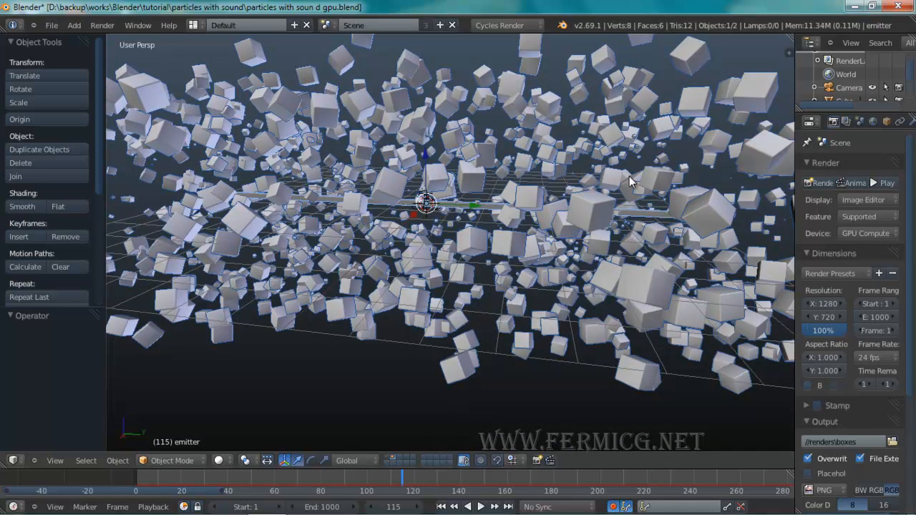
middle_click_drag(630, 176, 639, 198)
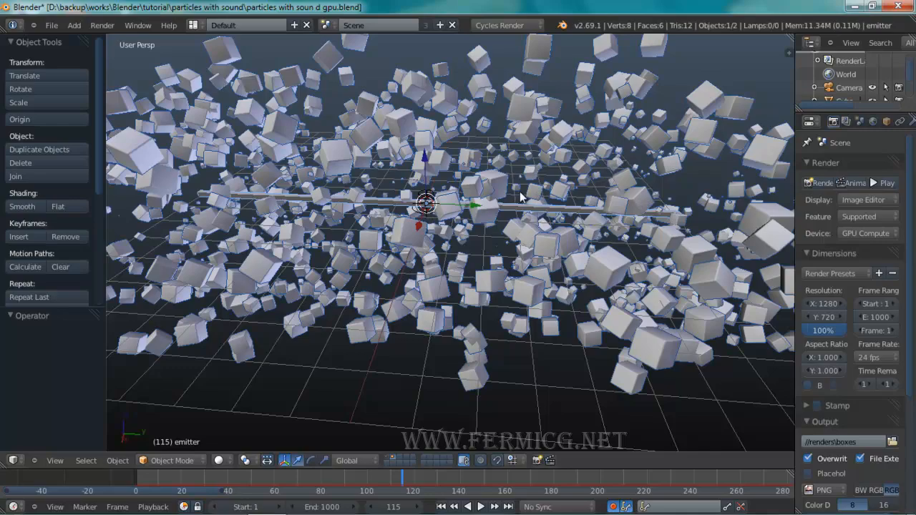
middle_click_drag(542, 183, 556, 167)
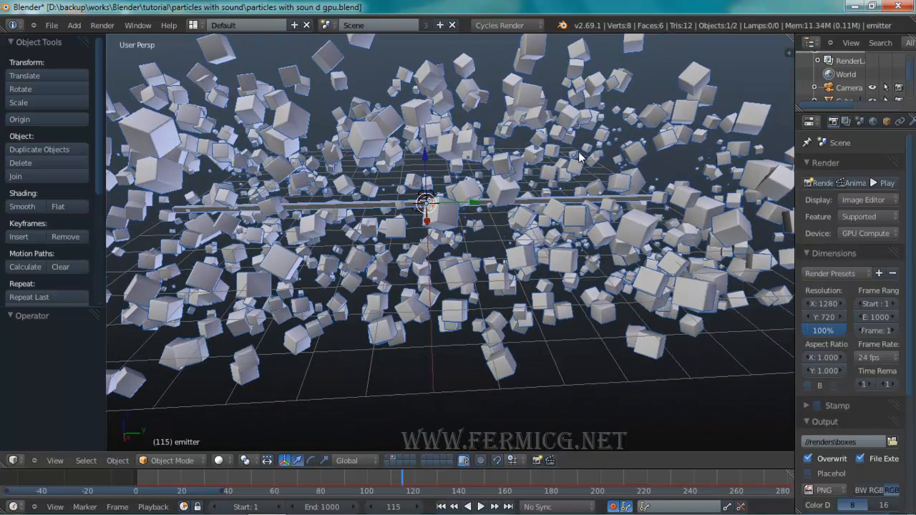
mouse_move(618, 150)
middle_mouse_down()
mouse_move(570, 169)
mouse_move(633, 149)
middle_mouse_up()
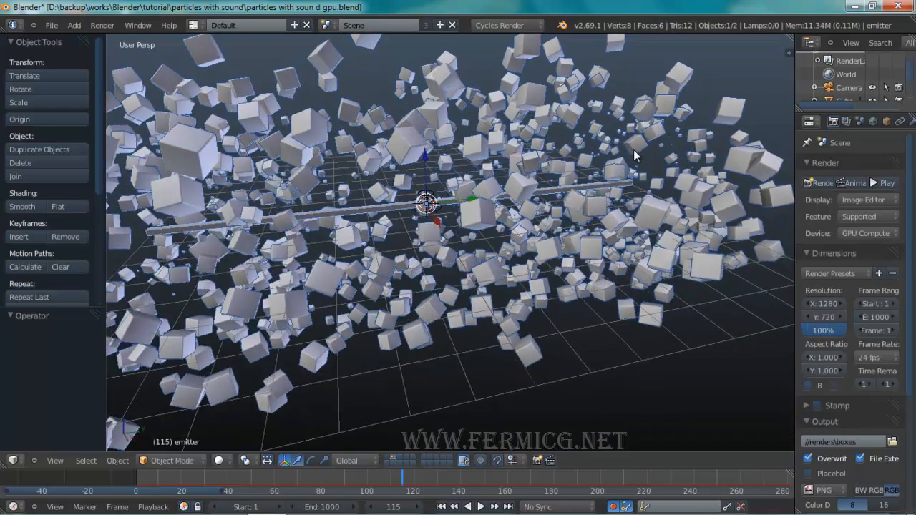
middle_click_drag(626, 185, 485, 210)
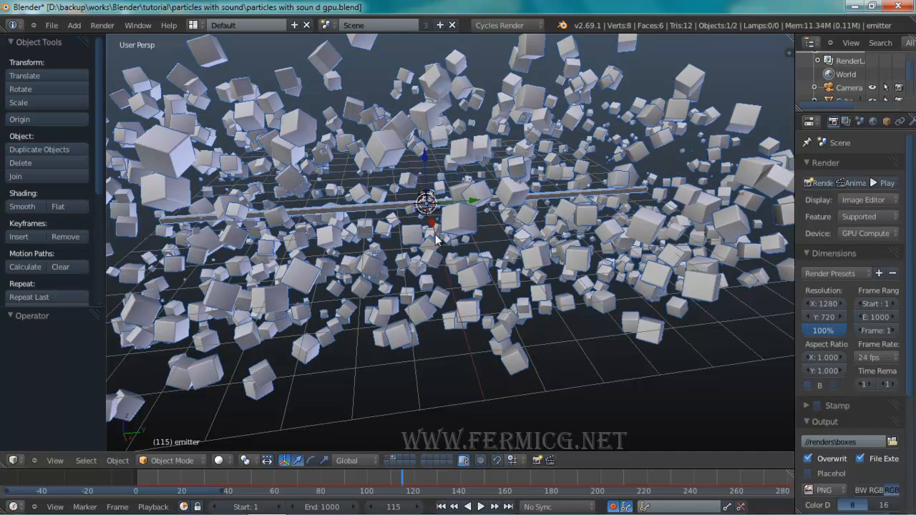
Step: Start a new scene by reloading the start-up file
left_click(51, 27)
left_click(59, 41)
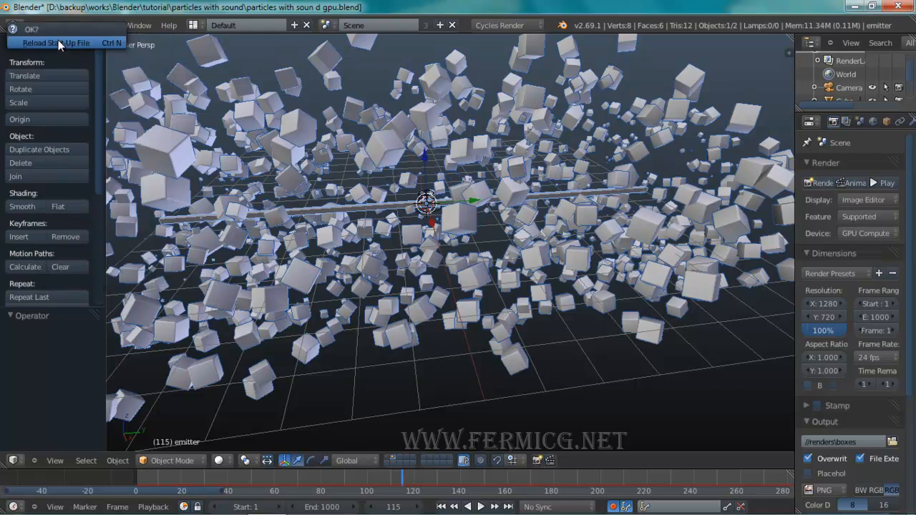
left_click(58, 40)
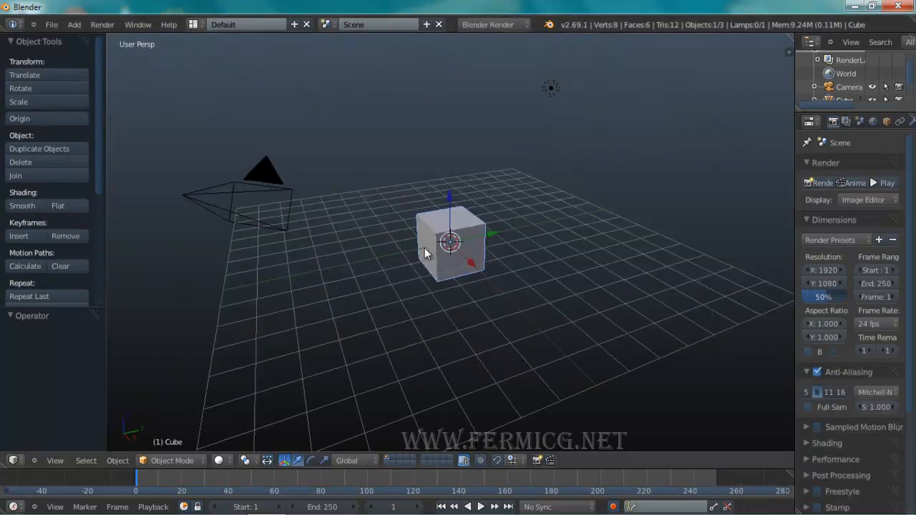
Step: Add a speaker, switch to wireframe display and raise the speaker about 2.335 units along Z, above the cube
middle_click_drag(437, 334, 439, 301)
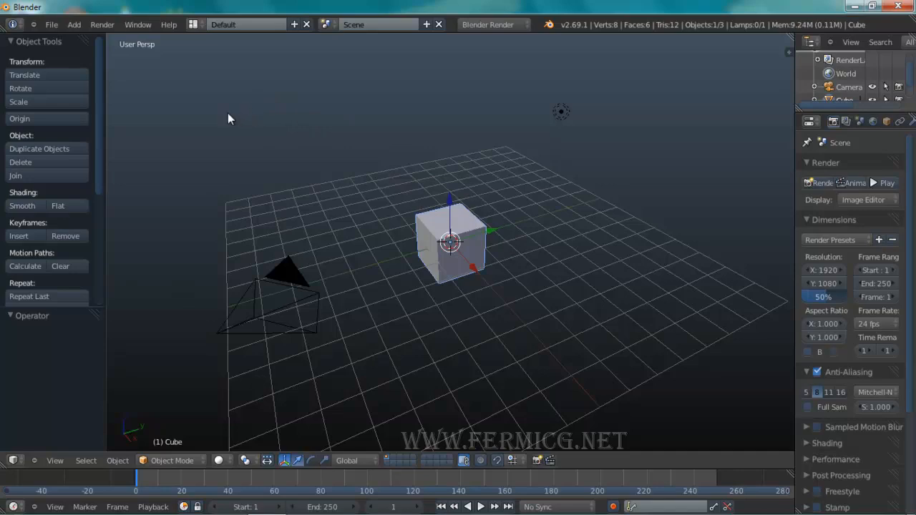
left_click(75, 28)
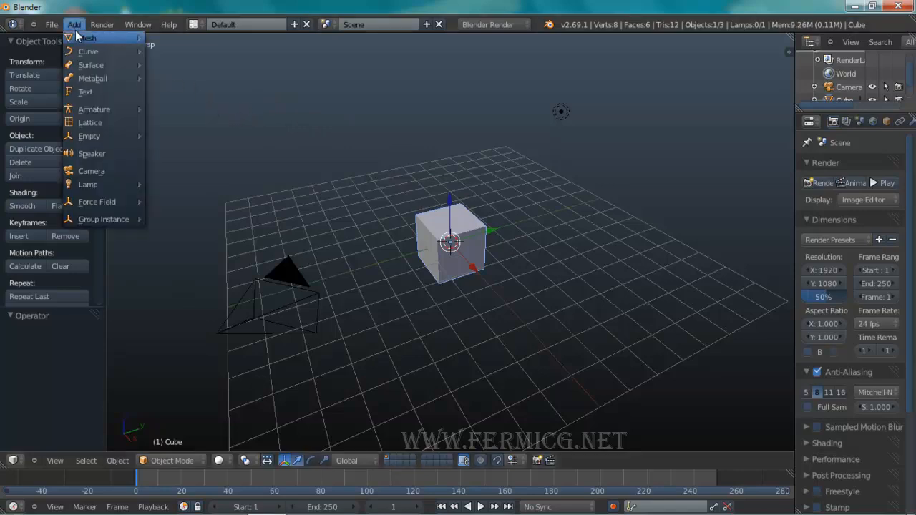
left_click(93, 155)
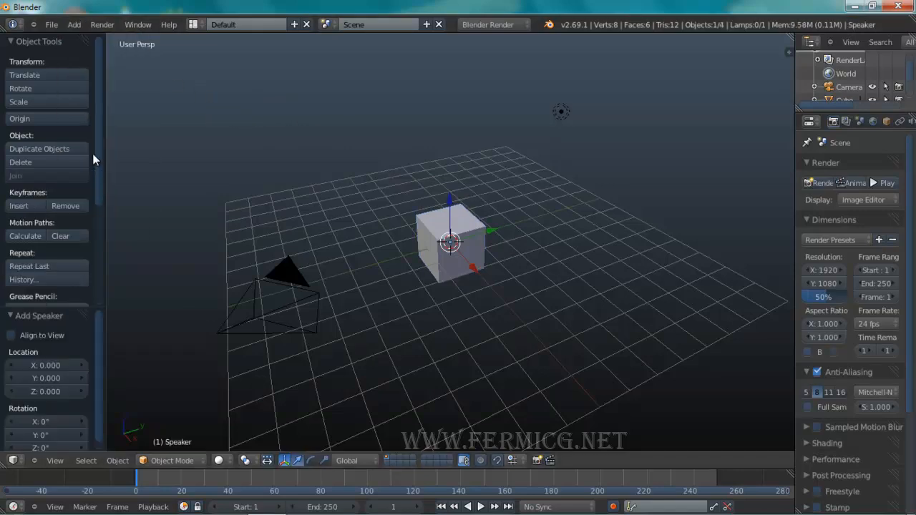
mouse_move(488, 295)
middle_mouse_down()
mouse_move(542, 243)
mouse_move(475, 199)
mouse_move(454, 250)
mouse_move(484, 264)
mouse_move(485, 256)
middle_mouse_up()
key("z")
left_click_drag(430, 187, 431, 85)
middle_click_drag(523, 146, 636, 161, "shift")
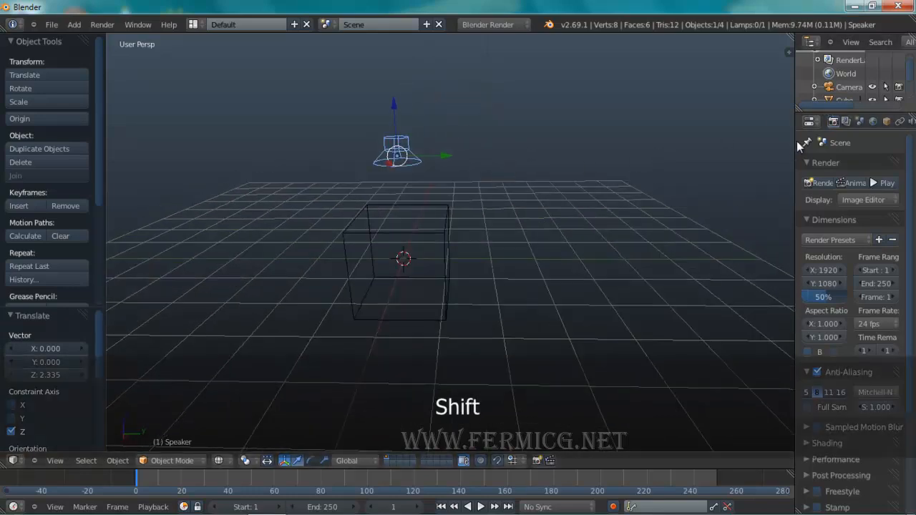
Step: Widen the properties area and load Magic_Marker.mp3 from D:\musics as the speaker's sound
left_click_drag(795, 140, 665, 141)
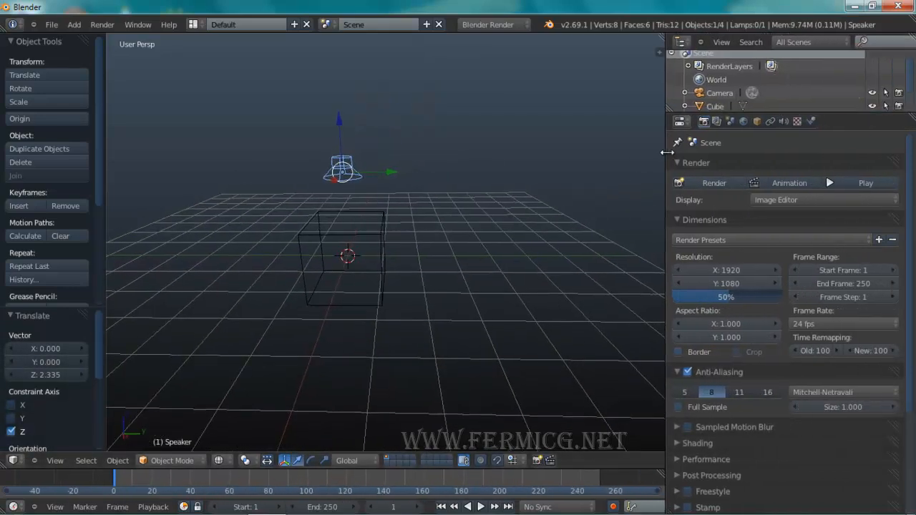
left_click(784, 122)
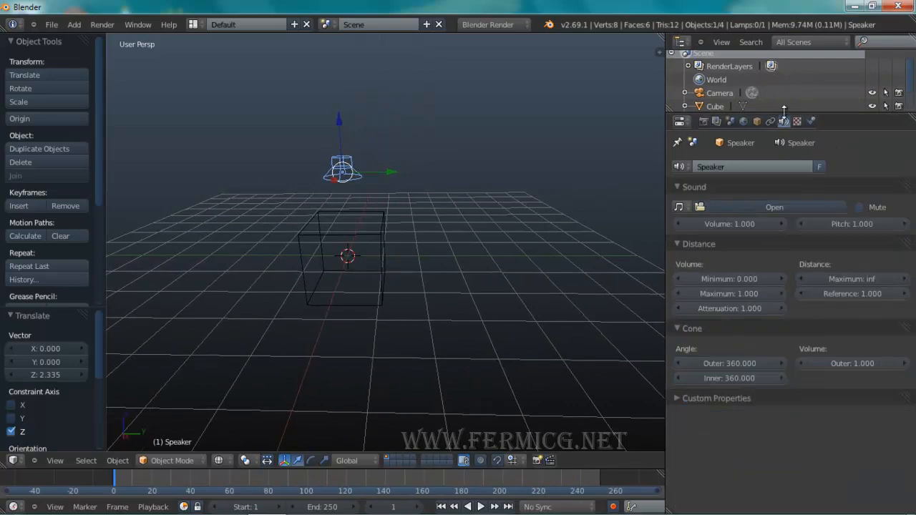
left_click(765, 208)
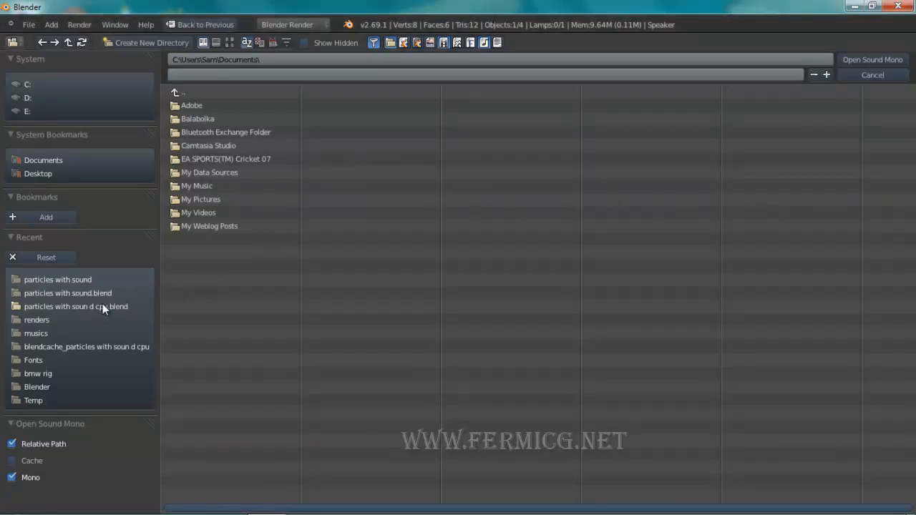
left_click(35, 333)
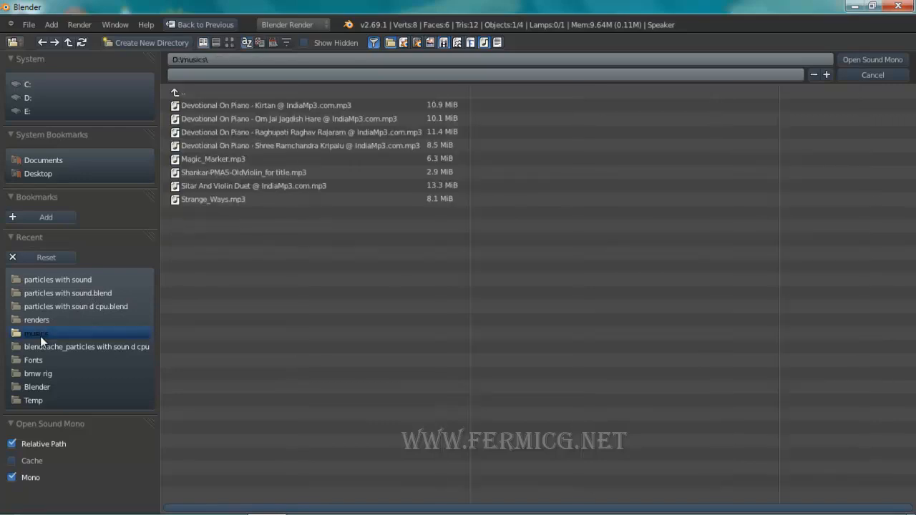
left_click(229, 161)
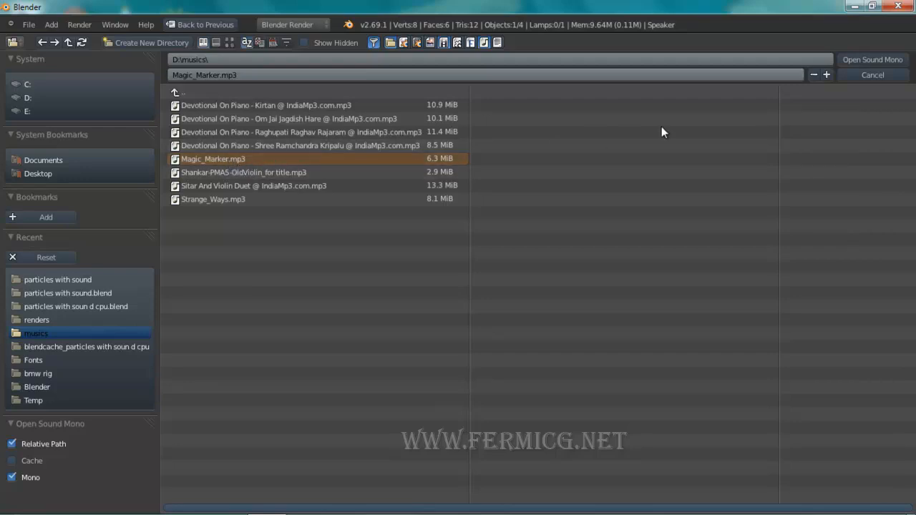
left_click(877, 59)
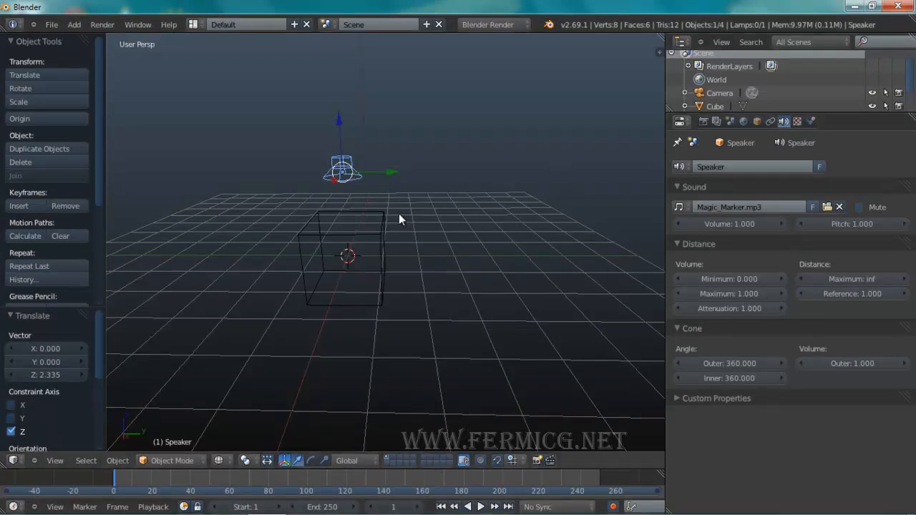
Step: Play the animation briefly to test the speaker's sound, stop it and return to the first frame
middle_click_drag(460, 175, 471, 200, "shift")
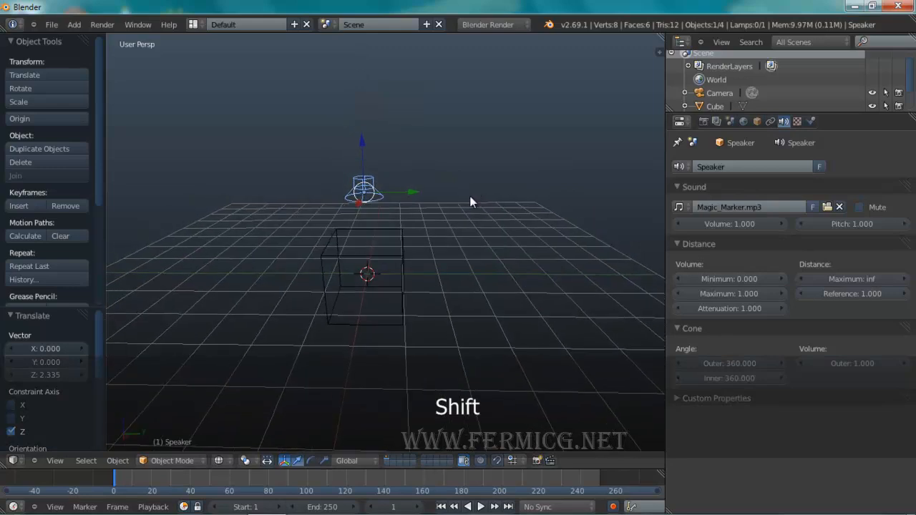
middle_click_drag(415, 251, 438, 318)
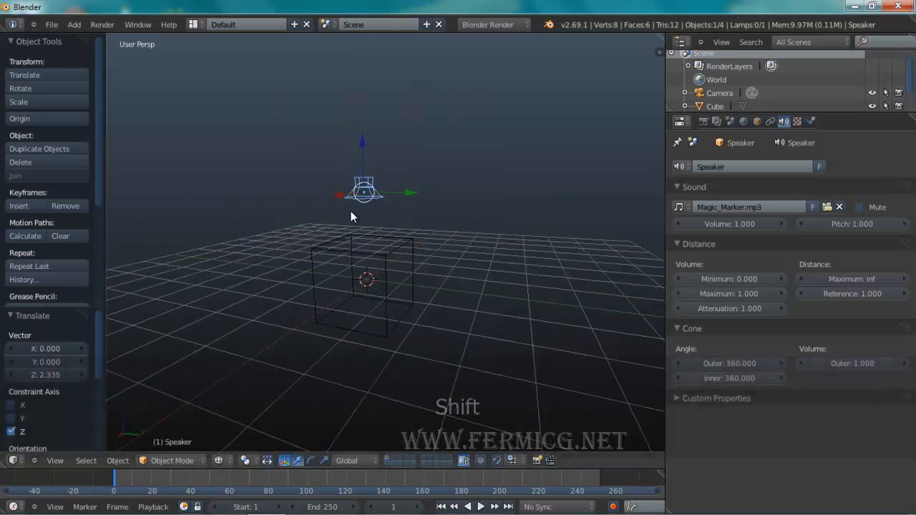
left_click(481, 507)
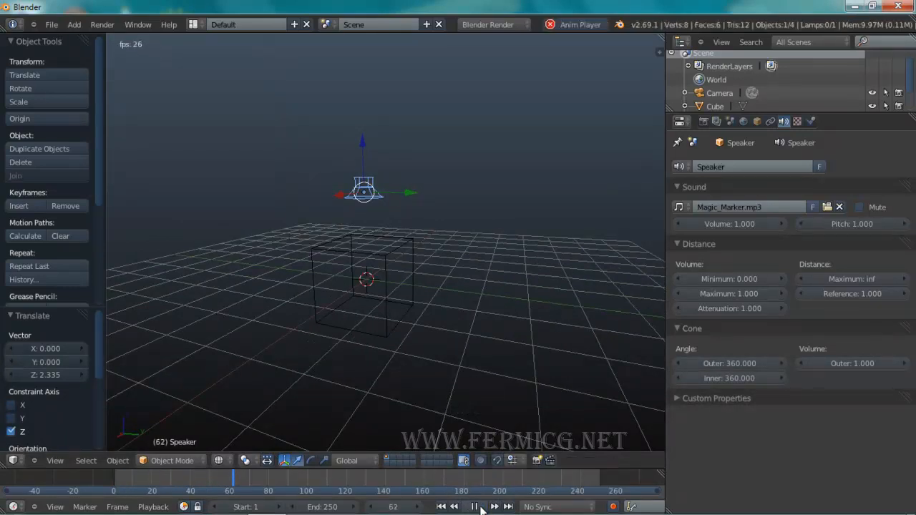
left_click(475, 508)
left_click(441, 507)
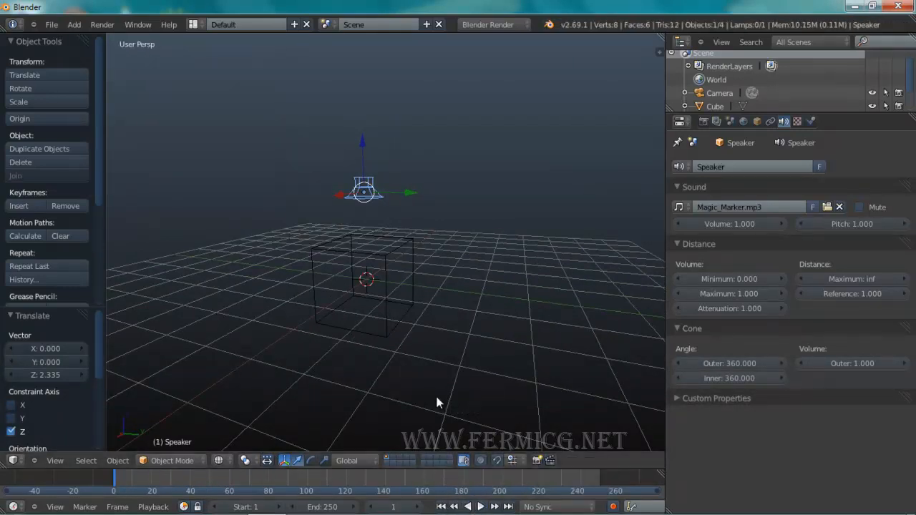
Step: Return the 3D view to solid shading and hide the tool shelf
middle_click_drag(435, 172, 393, 214)
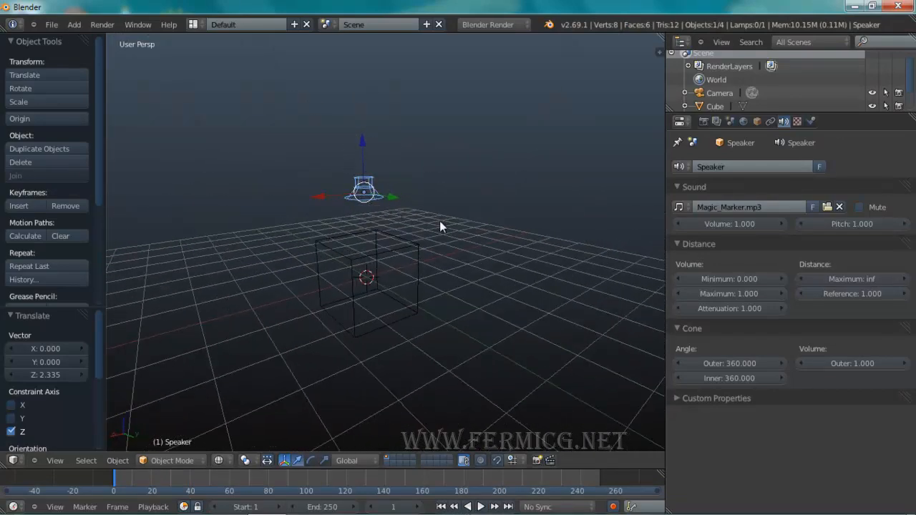
key("z")
mouse_move(459, 213)
middle_mouse_down("shift")
mouse_move(496, 296)
mouse_move(446, 305)
mouse_move(559, 262)
mouse_move(564, 241)
middle_mouse_up("shift")
left_click_drag(666, 265, 673, 264)
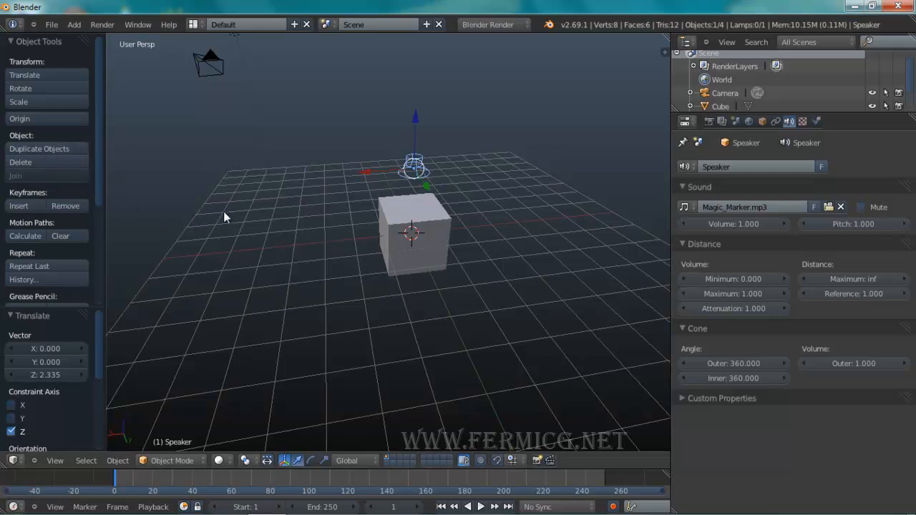
key("t")
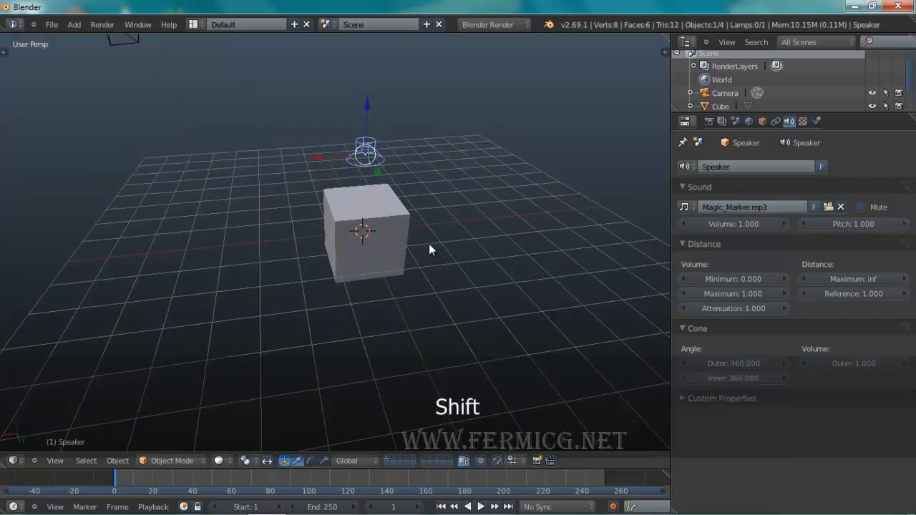
Step: Select the cube and stretch it along the global X axis by a factor of about 7.53
middle_click_drag(429, 245, 424, 262, "shift")
right_click(391, 239)
middle_click_drag(442, 208, 471, 294, "shift")
key("s")
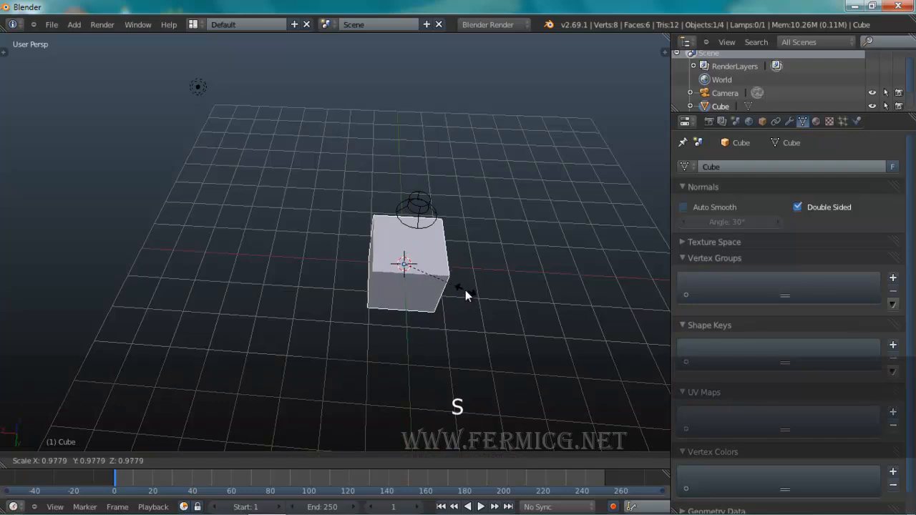
key("x")
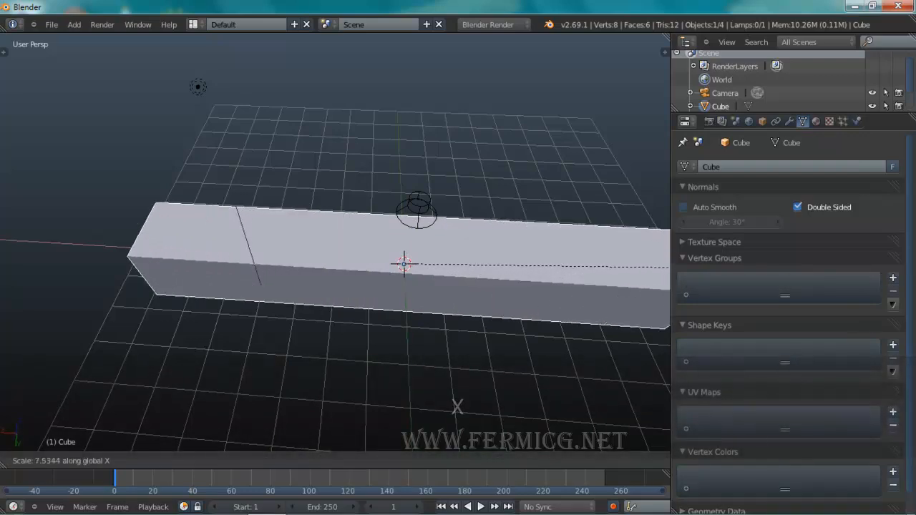
left_click(911, 281)
Step: Shrink the stretched cube on Y and Z only, to a scale of about 0.097, making a thin bar
middle_click_drag(593, 327, 569, 313)
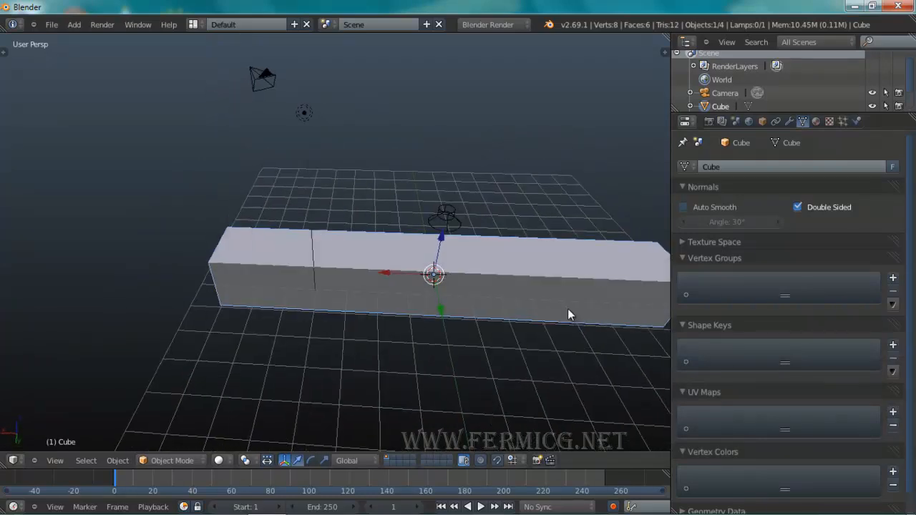
key("s")
key("shift+x")
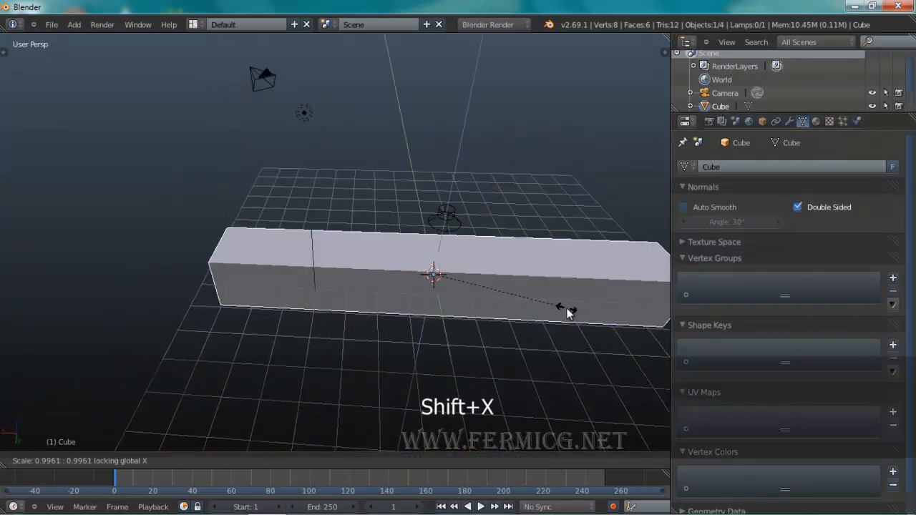
left_click(437, 273)
Step: Rename the thin bar object as emitter
middle_click_drag(513, 248, 452, 215, "shift")
middle_click_drag(513, 267, 500, 282)
scroll(500, 274, "up", 1)
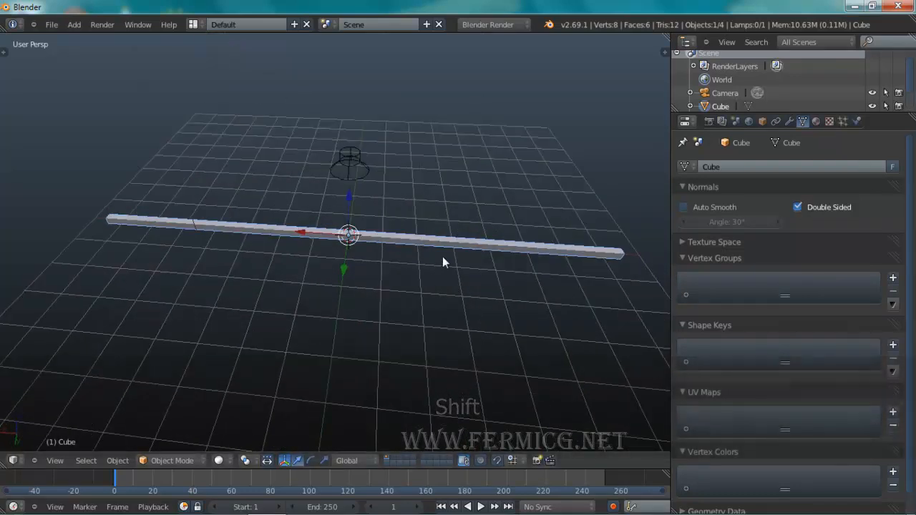
left_click(762, 121)
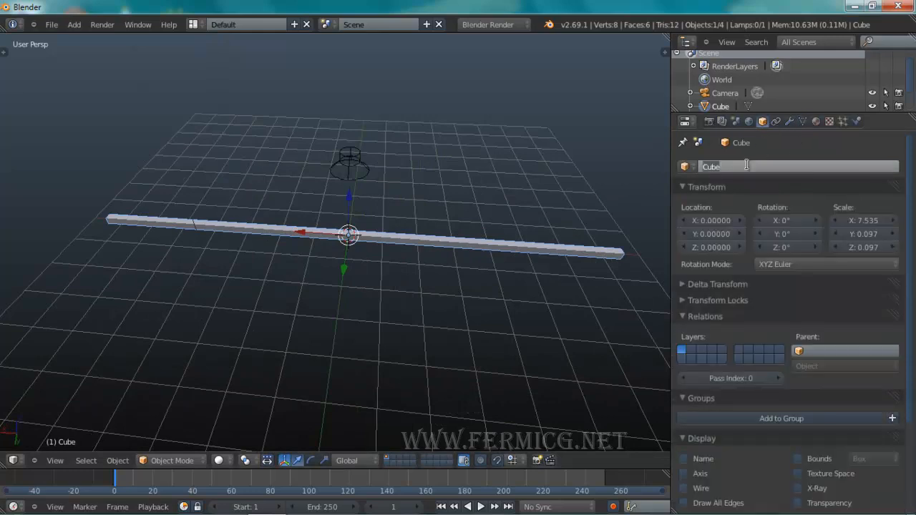
type("emitter")
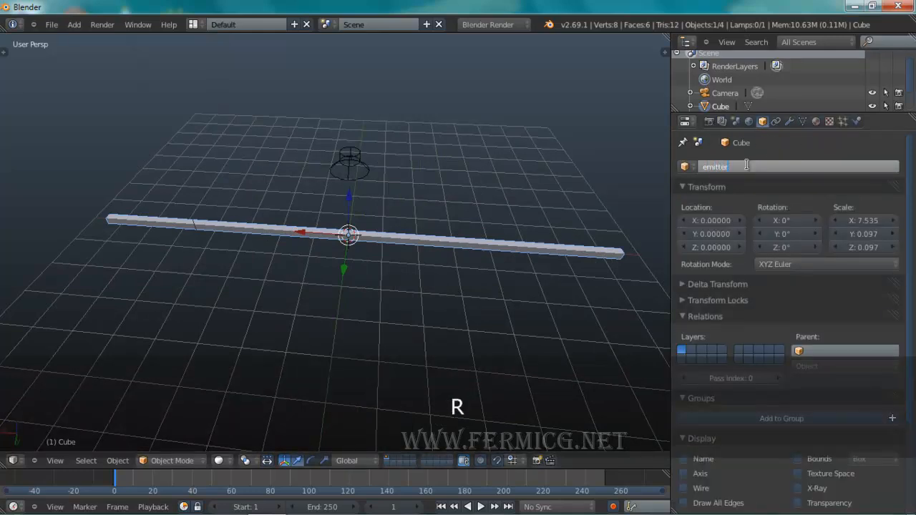
key("Return")
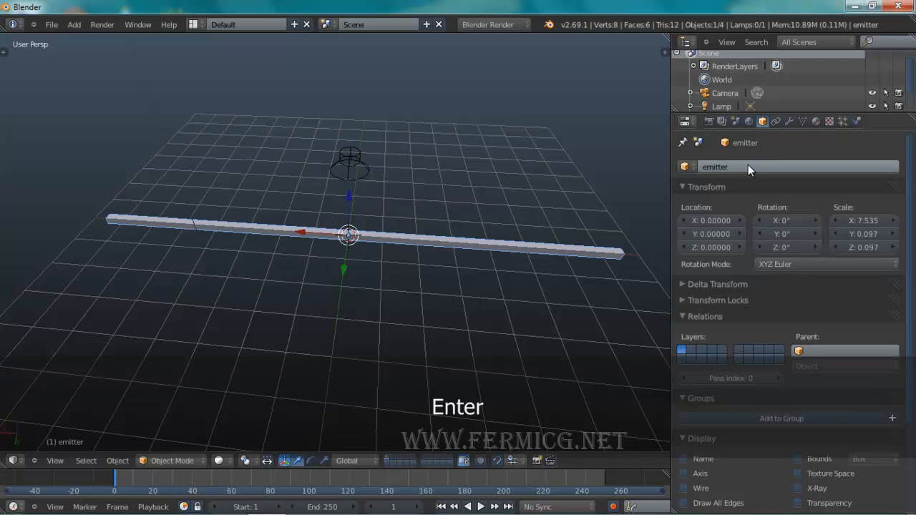
Step: Add a particle system to the emitter bar and name it audio particle
left_click(842, 121)
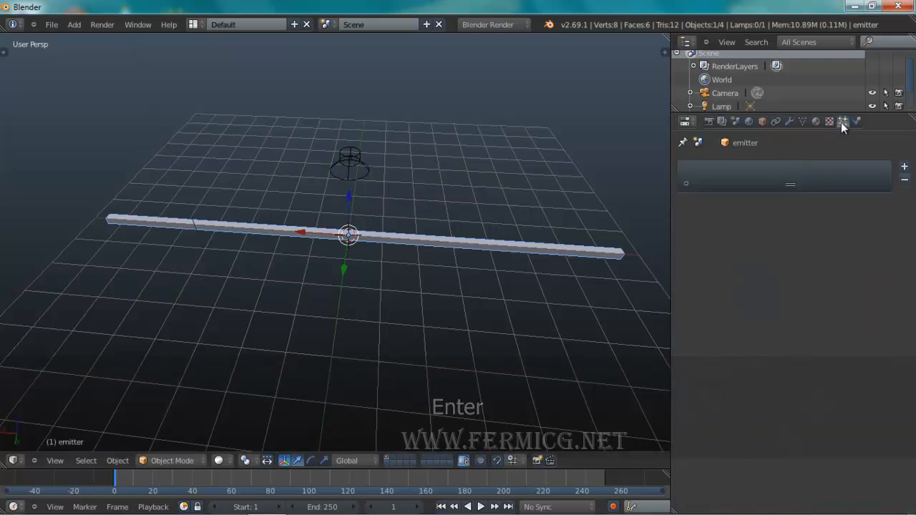
left_click(904, 166)
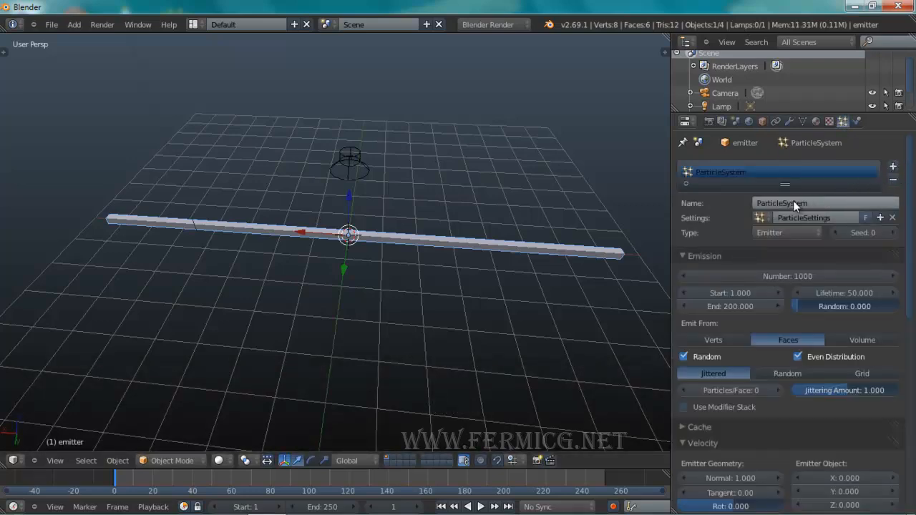
left_click(811, 205)
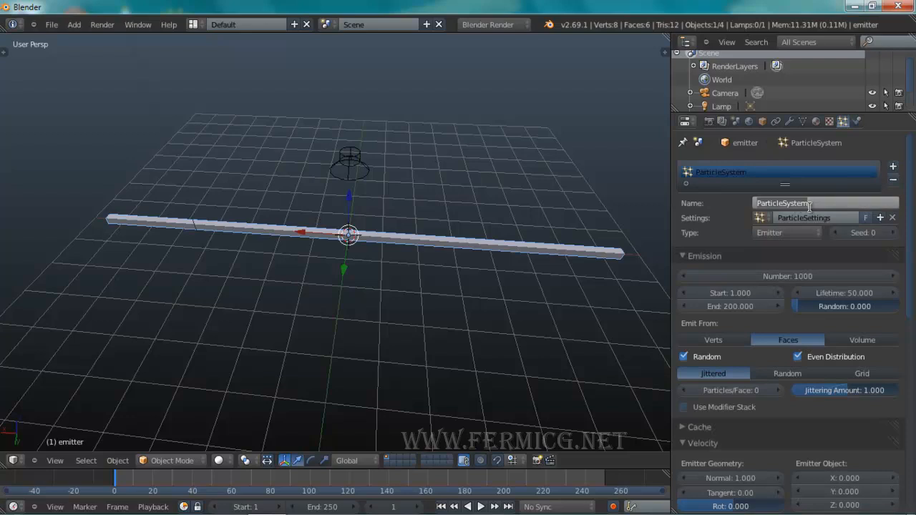
type("audi")
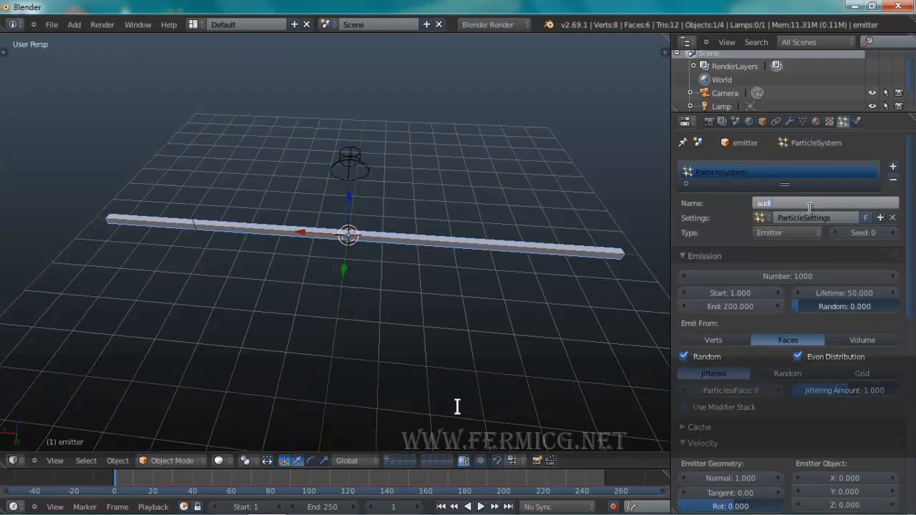
type("o particle")
key("Return")
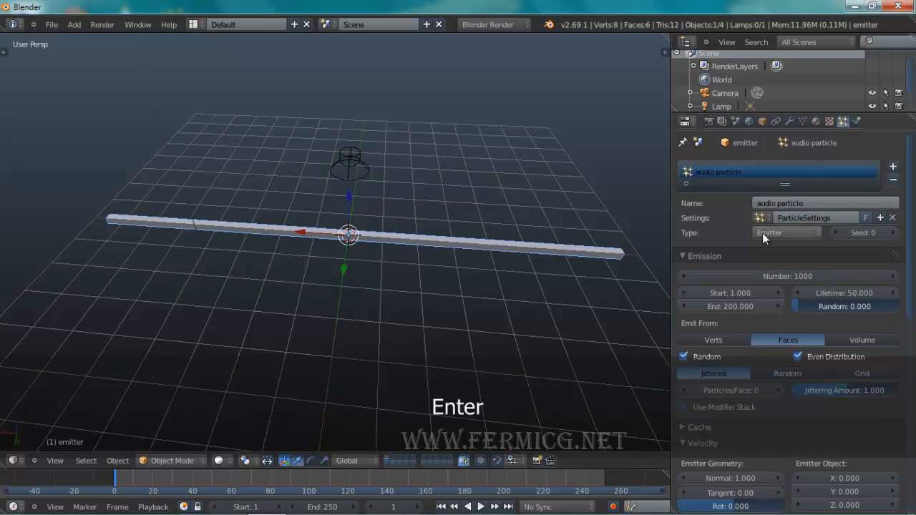
Step: Play the animation briefly to preview the particles falling from the bar, stop it and return to the first frame
left_click(480, 507)
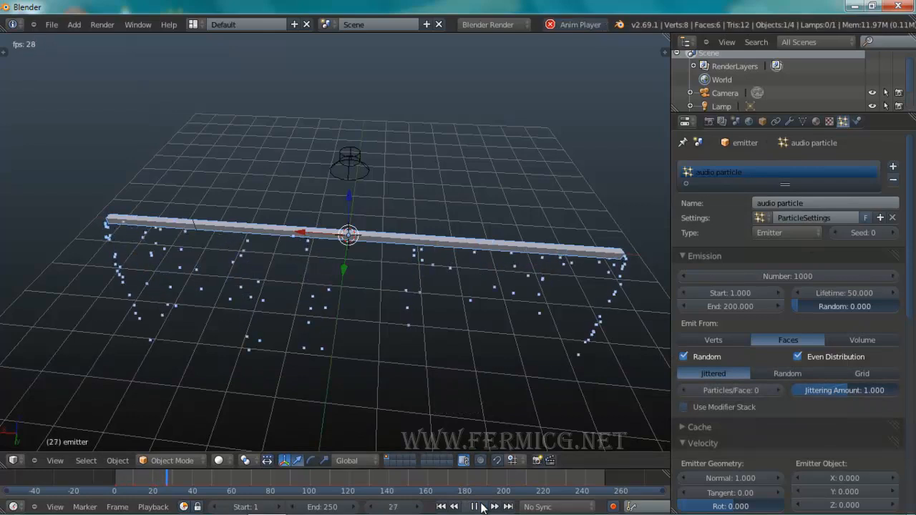
middle_click_drag(480, 441, 501, 378)
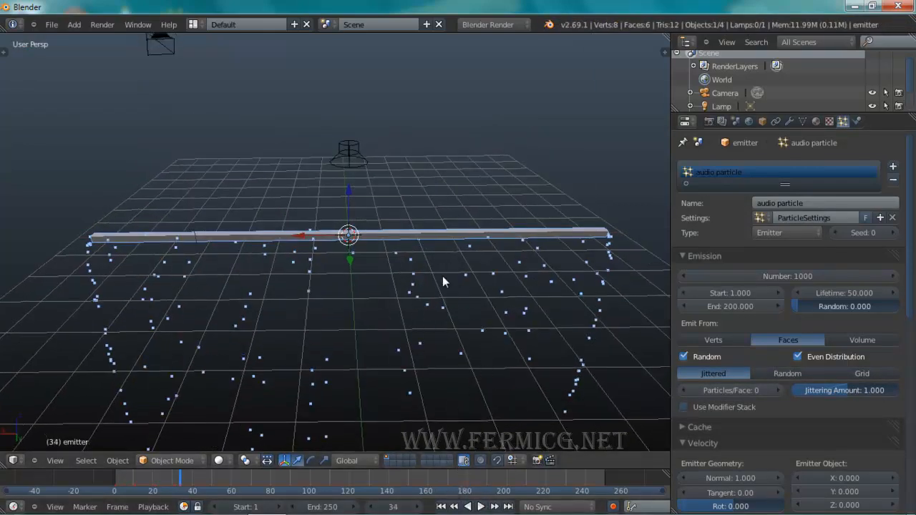
left_click(441, 506)
Step: Set the speaker's volume to 0.01 and play the animation briefly to check the sound
right_click(357, 159)
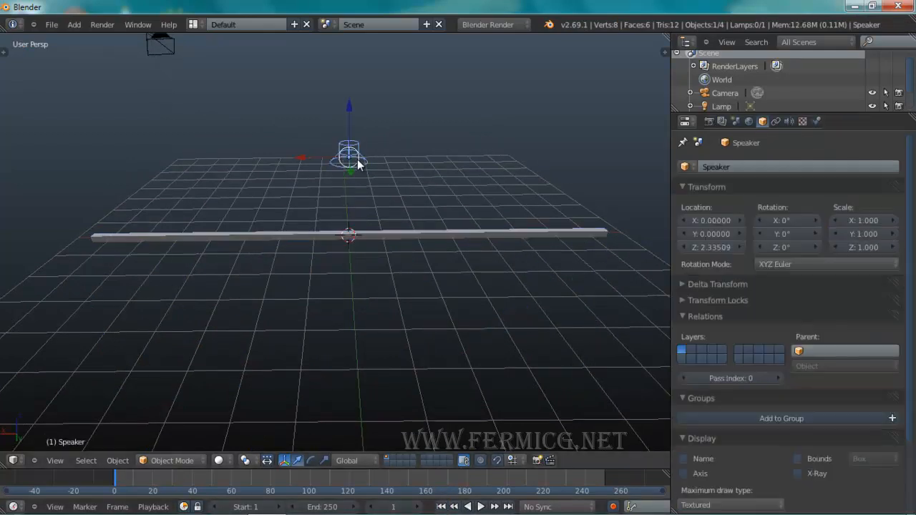
left_click(789, 121)
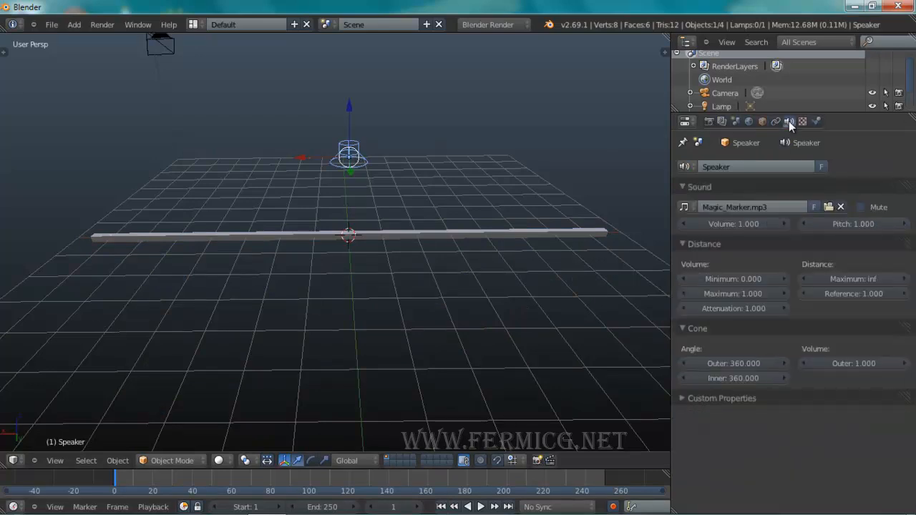
left_click(734, 224)
type("0.01")
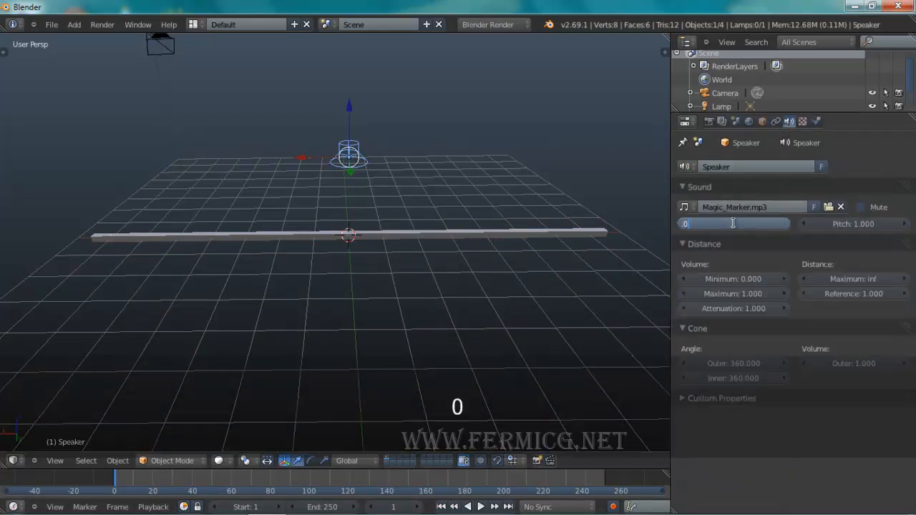
key("Return")
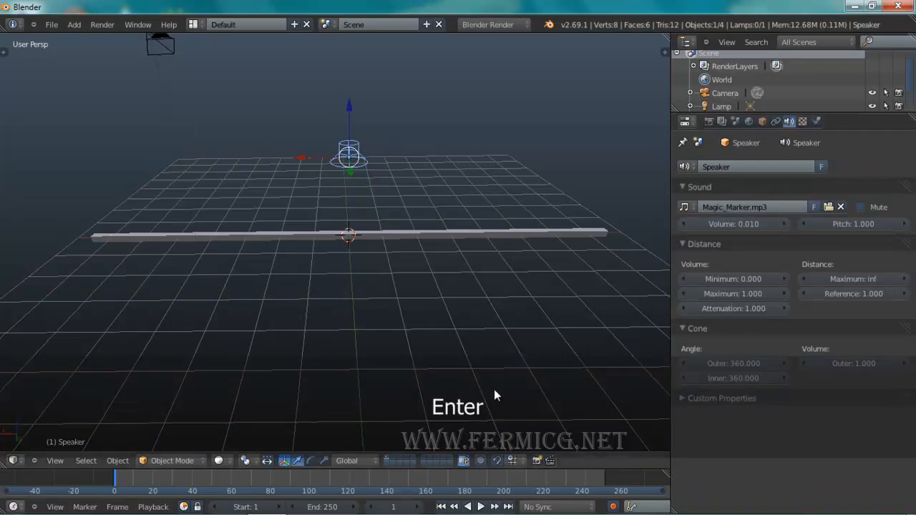
left_click(480, 507)
left_click(482, 506)
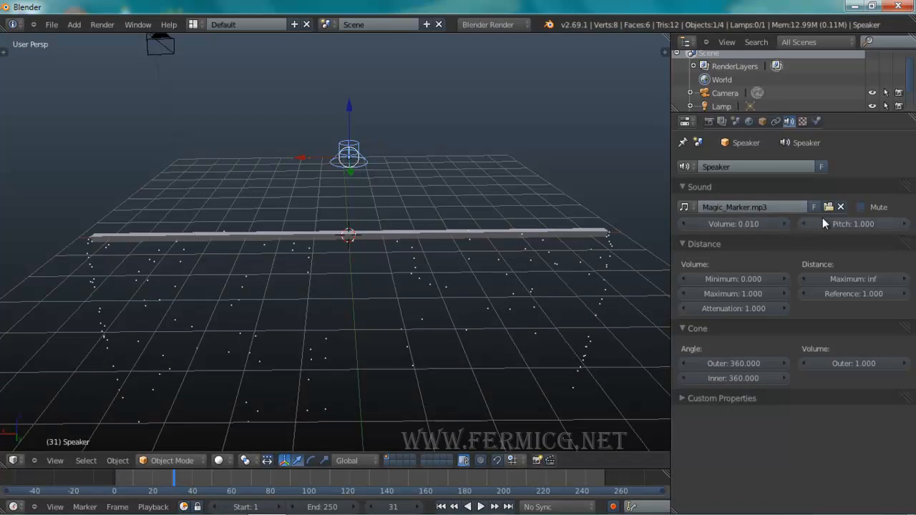
Step: Mute the speaker and replay the animation briefly from the first frame
left_click(862, 207)
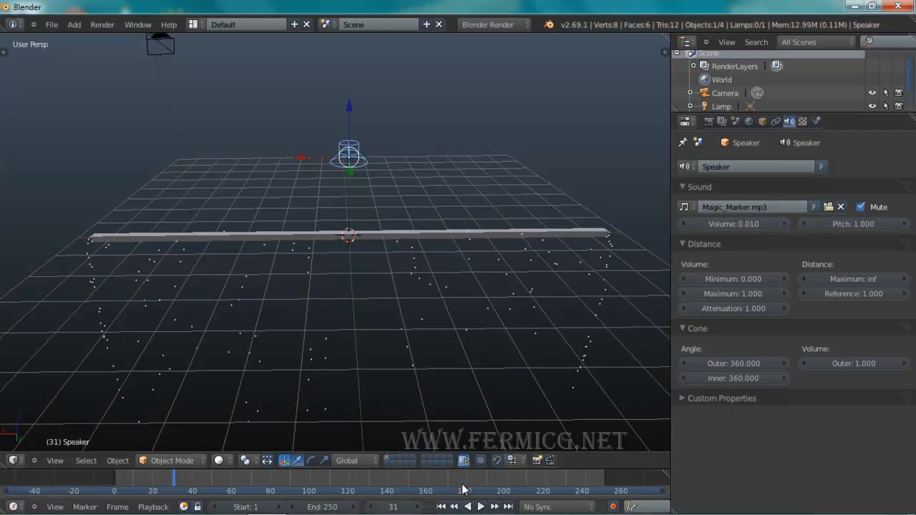
left_click(440, 506)
left_click(481, 506)
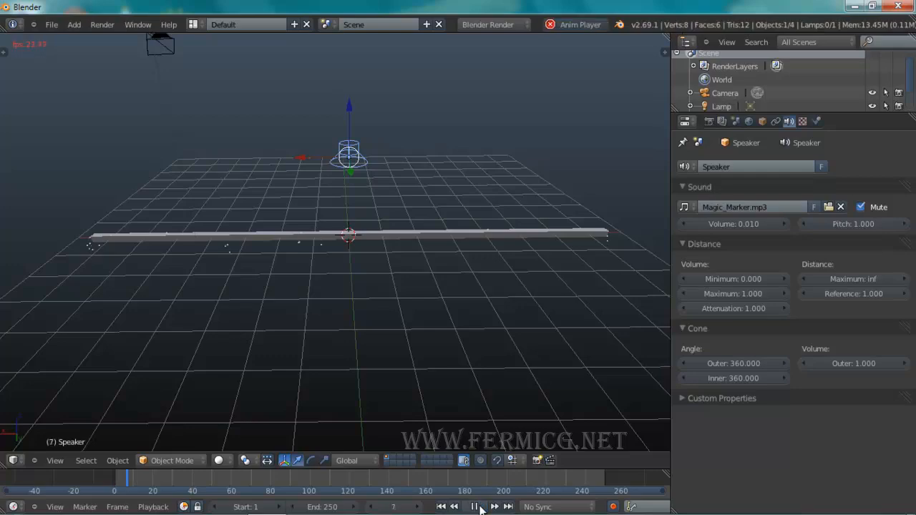
left_click(479, 509)
Step: Select the emitter bar and set the end frame of its particle emission to 1
middle_click_drag(493, 304, 477, 256)
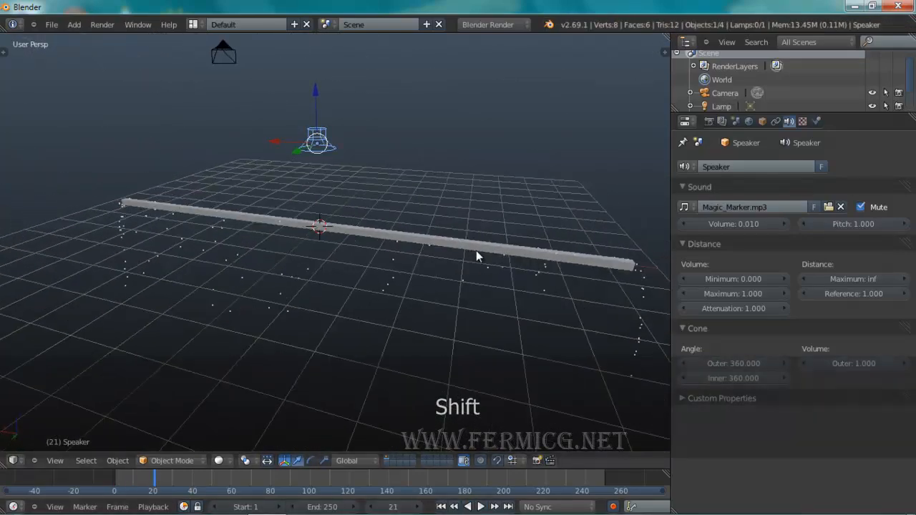
middle_click_drag(544, 278, 574, 277, "shift")
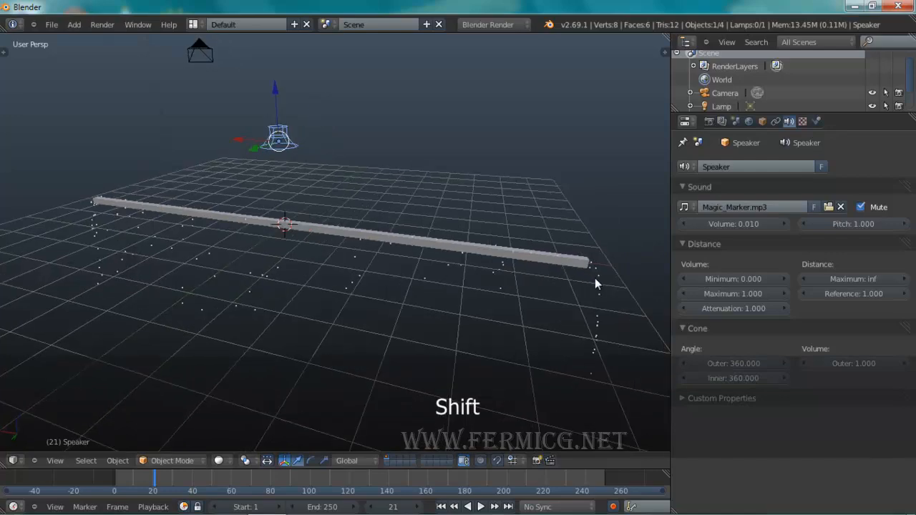
right_click(595, 277)
middle_click_drag(416, 323, 471, 221)
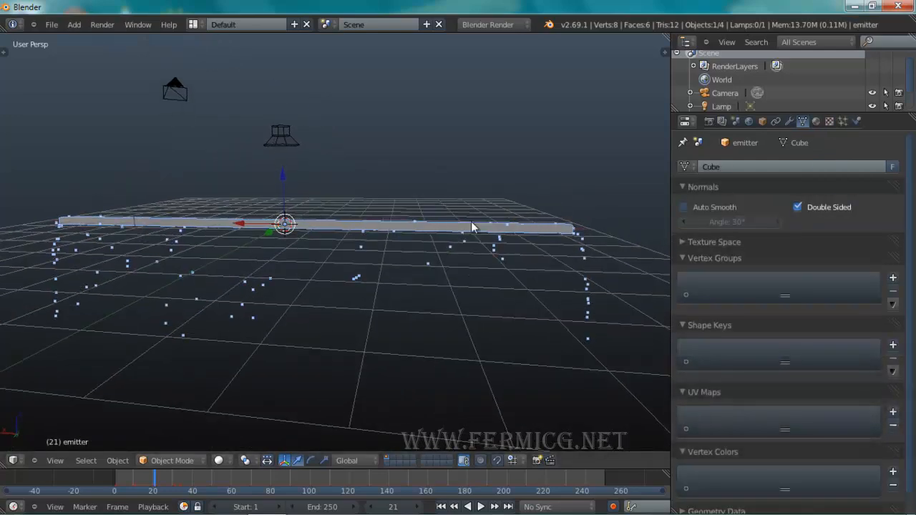
mouse_move(448, 333)
middle_mouse_down()
mouse_move(465, 317)
mouse_move(458, 323)
middle_mouse_up()
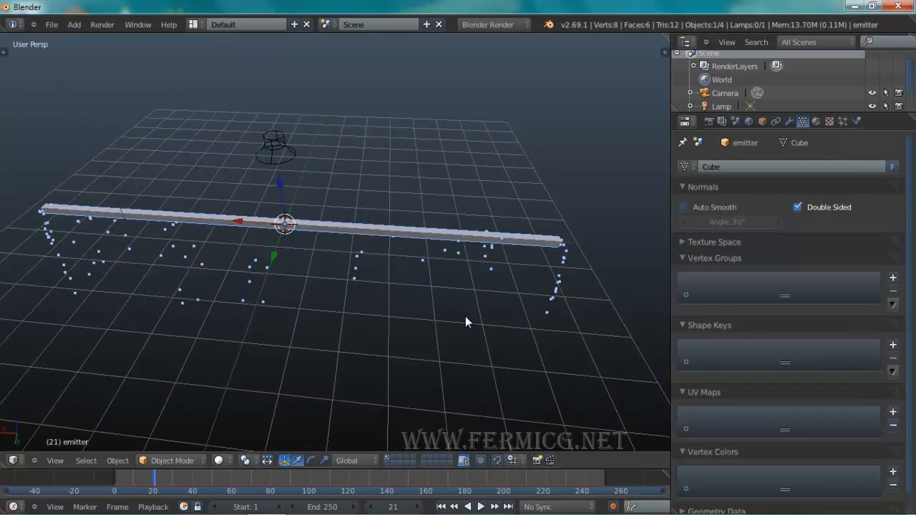
left_click(842, 121)
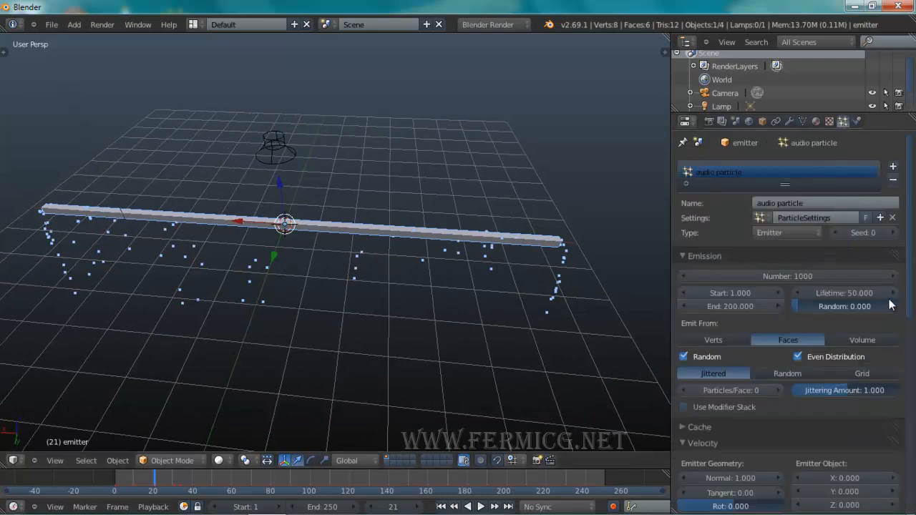
scroll(888, 304, "down", 1)
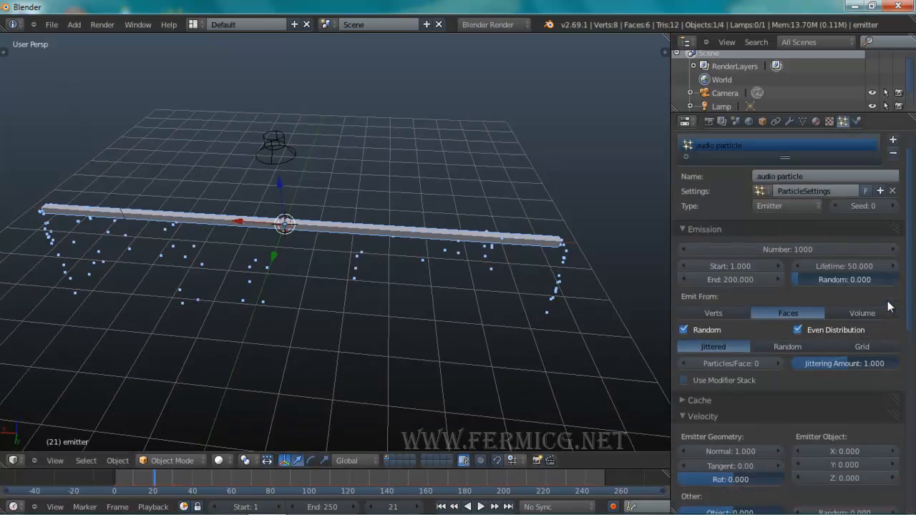
left_click(739, 281)
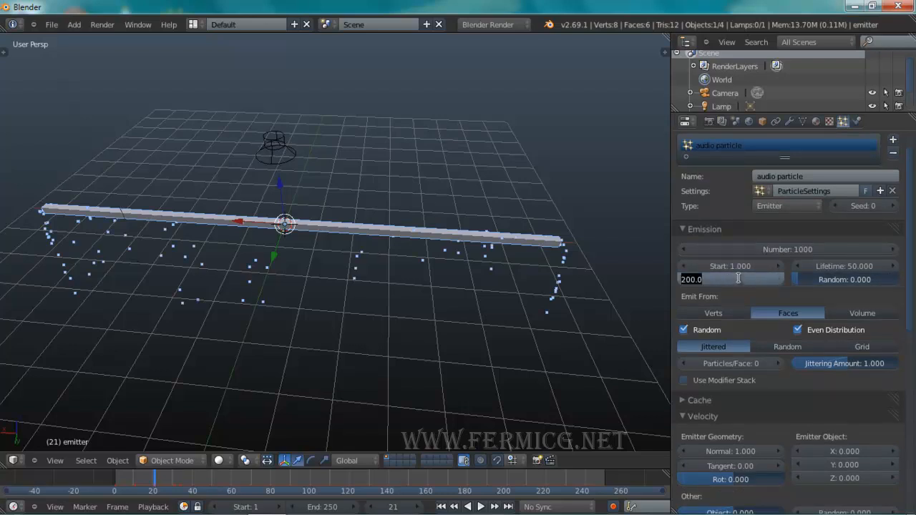
type("1")
key("Return")
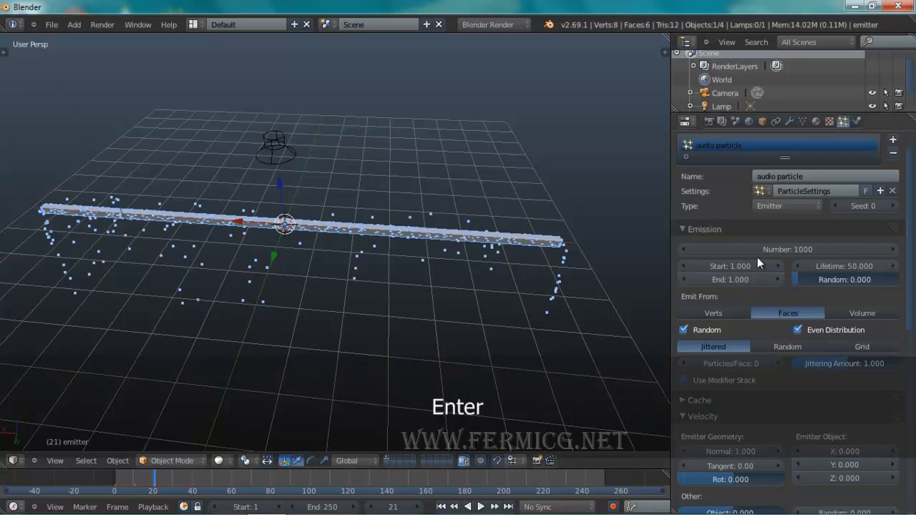
Step: Set the lifetime of the emitted particles to 3000 frames
middle_click_drag(630, 286, 552, 309)
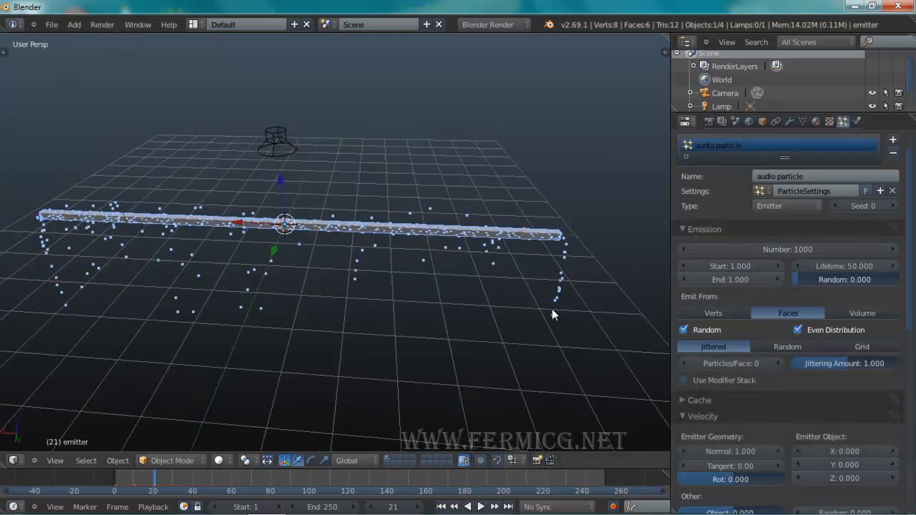
left_click(853, 267)
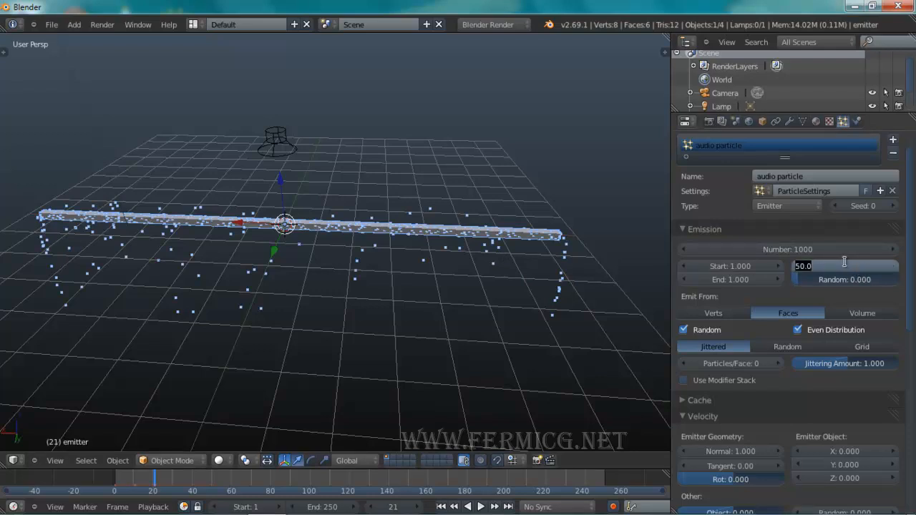
type("3000")
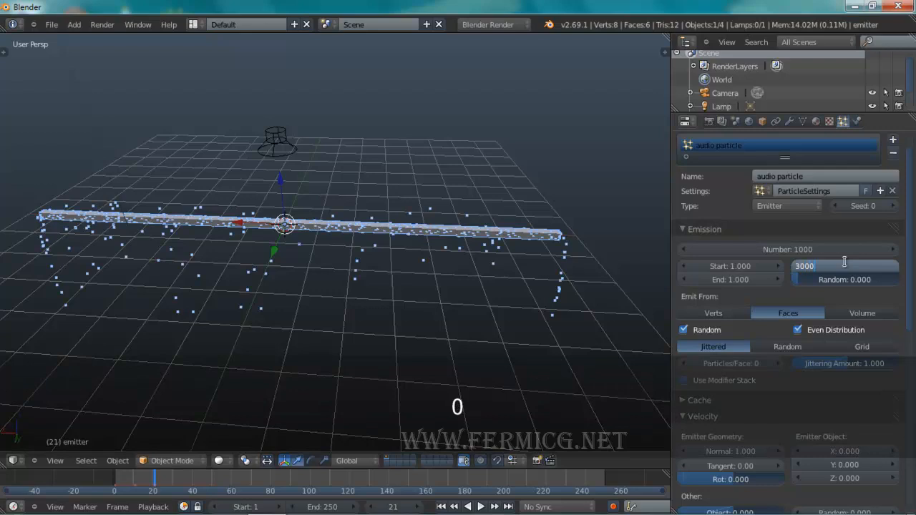
key("Return")
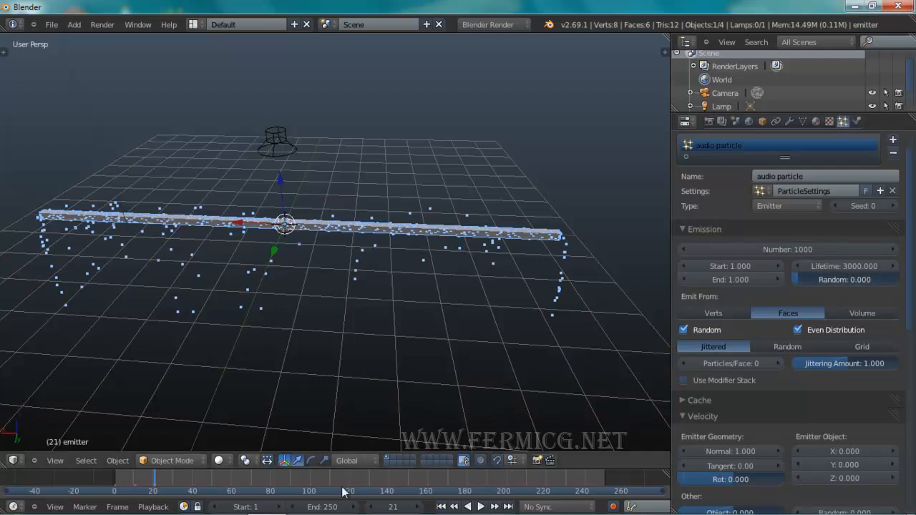
Step: Set the end frame of the scene's timeline to 3000
left_click(329, 506)
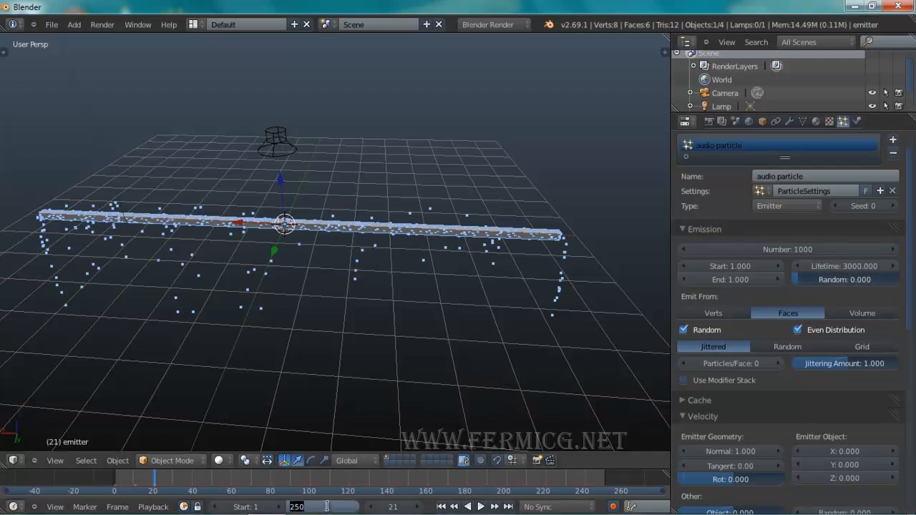
type("3000")
key("Return")
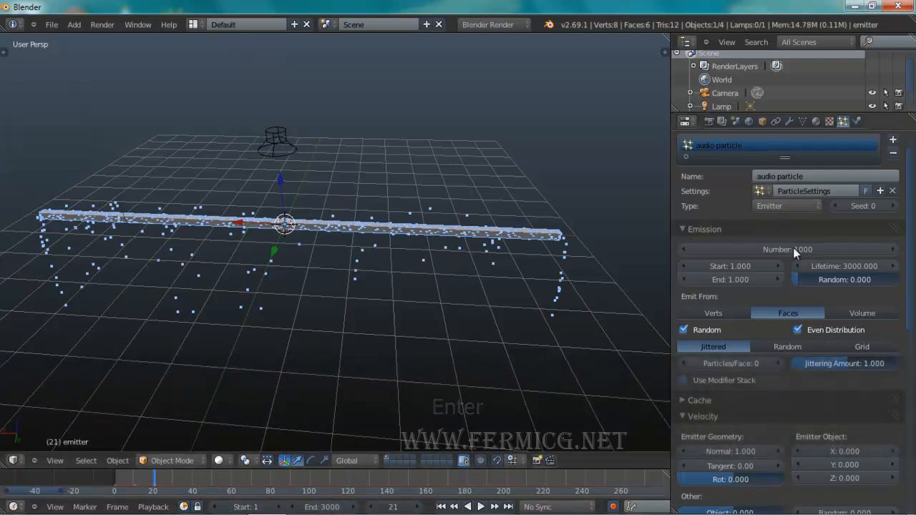
Step: Set the physics type of the emitter's particle system to Boids
scroll(793, 251, "down", 2)
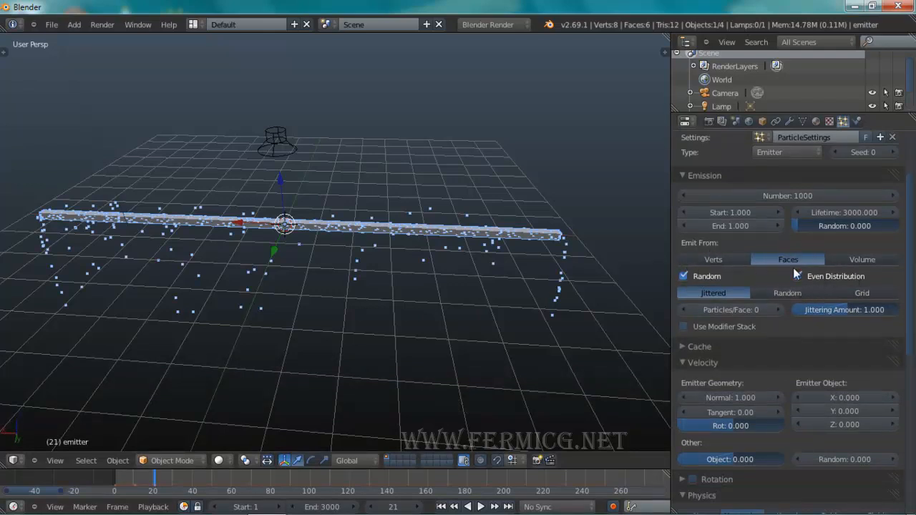
scroll(818, 283, "down", 1)
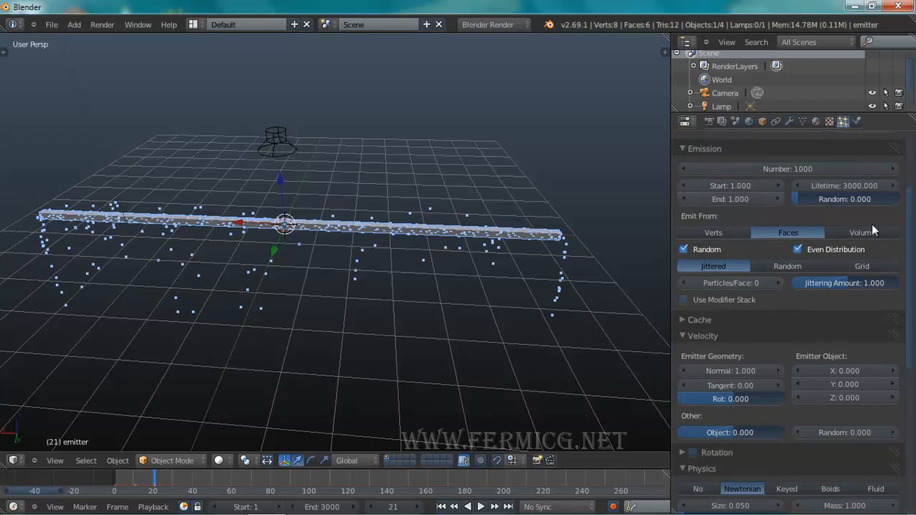
scroll(795, 247, "down", 1)
scroll(796, 268, "down", 5)
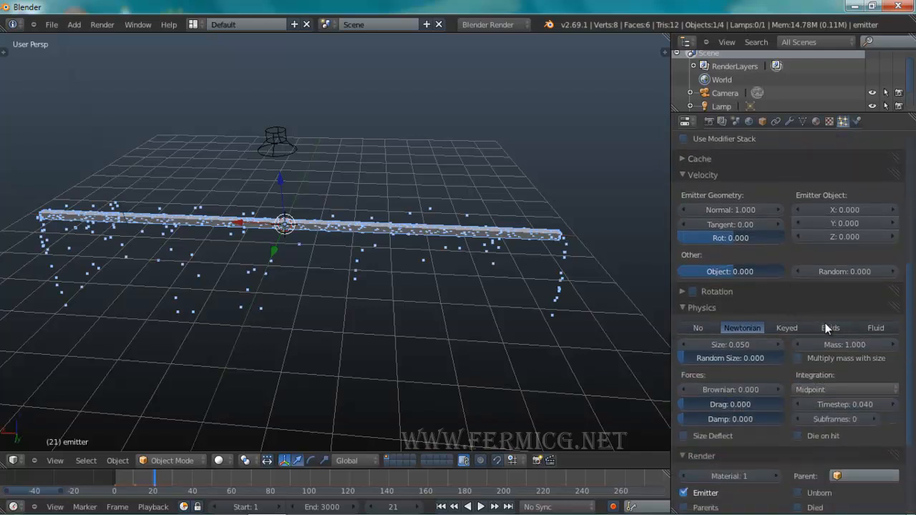
left_click(827, 327)
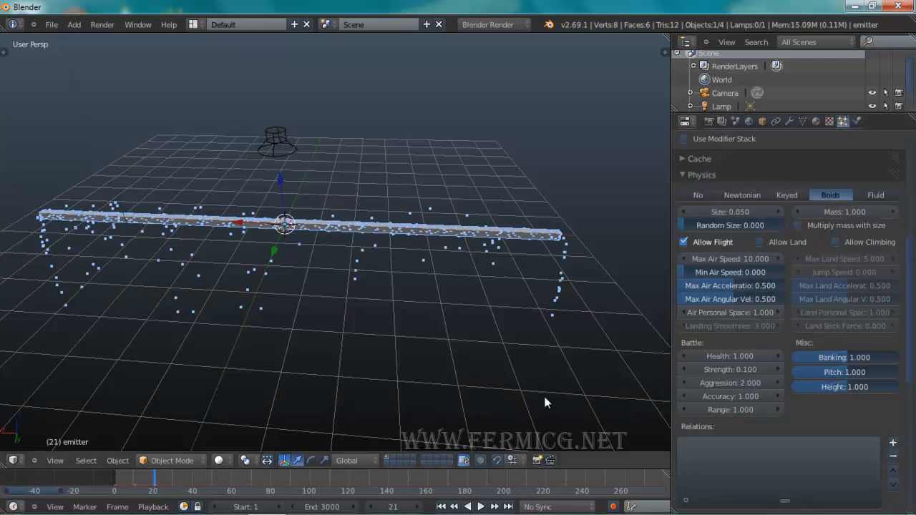
Step: Play the animation to preview the boid particles around the emitter bar, and stop it
scroll(793, 313, "down", 1)
scroll(780, 214, "up", 1)
left_click(480, 507)
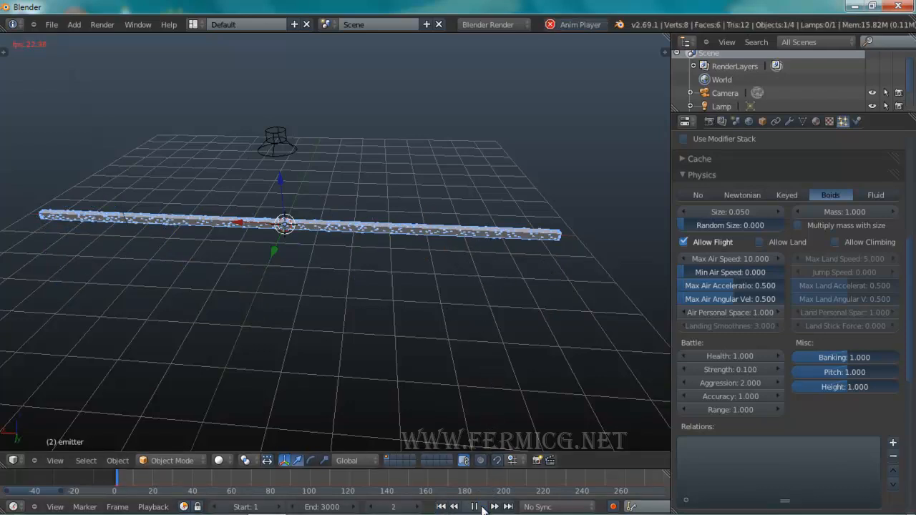
middle_click_drag(491, 320, 499, 341)
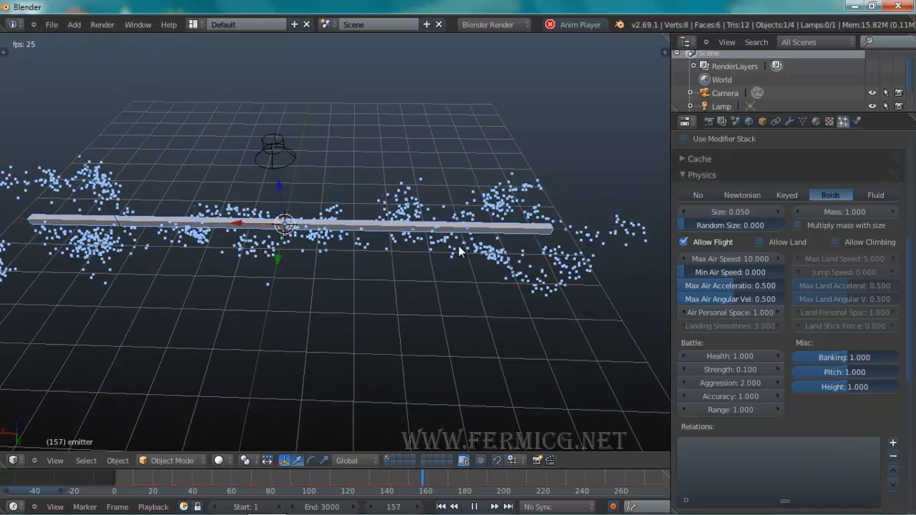
middle_click_drag(501, 289, 479, 300)
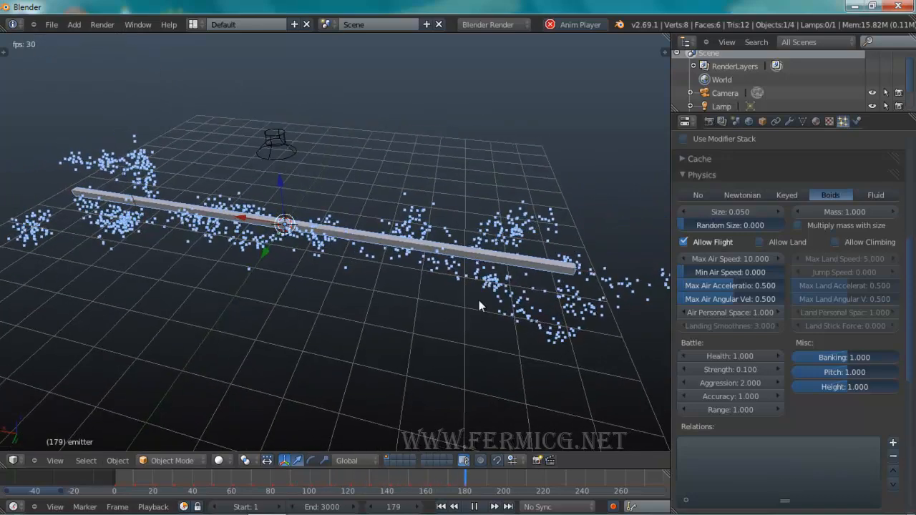
left_click(474, 507)
Step: Try the boids with Allow Flight off by replaying from the first frame, and allow flight again
scroll(784, 268, "up", 3)
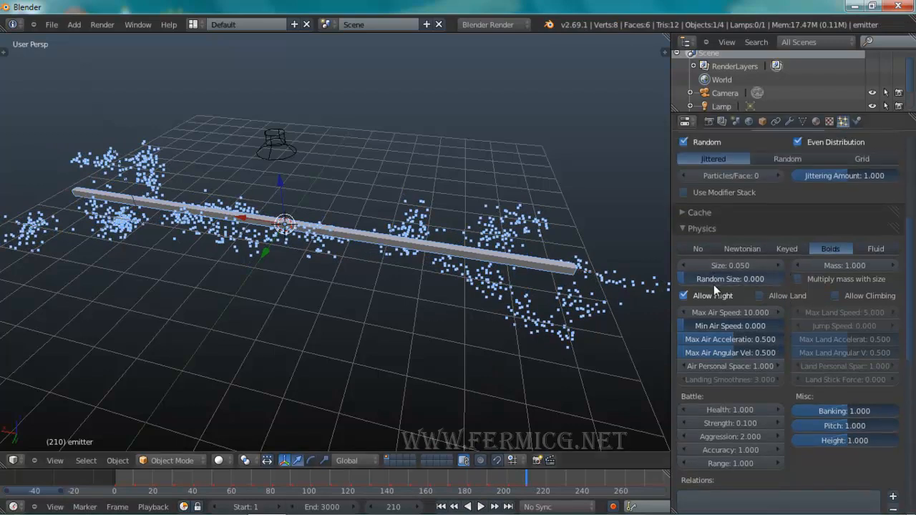
left_click(684, 296)
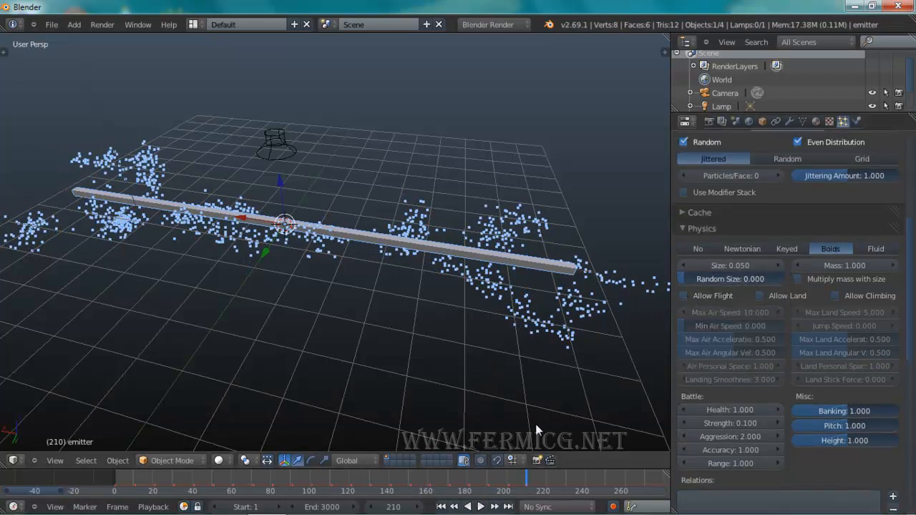
left_click(441, 507)
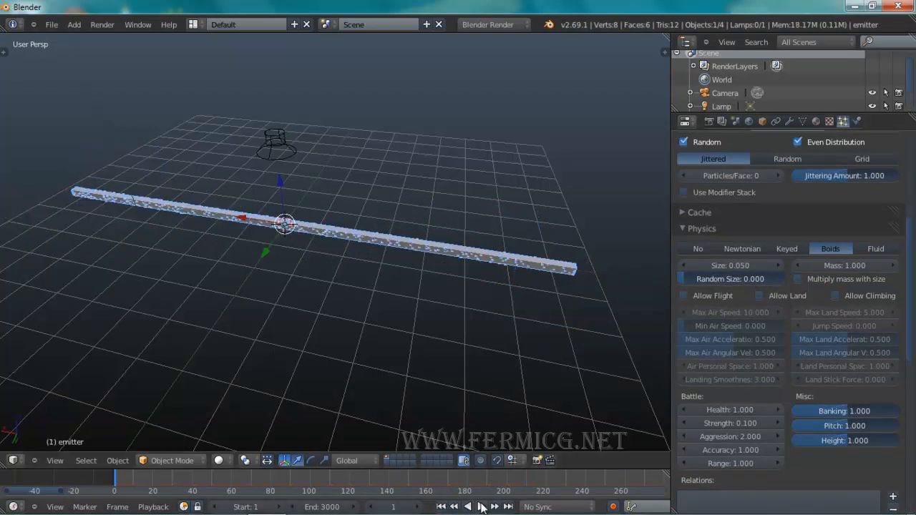
left_click(479, 507)
left_click(482, 505)
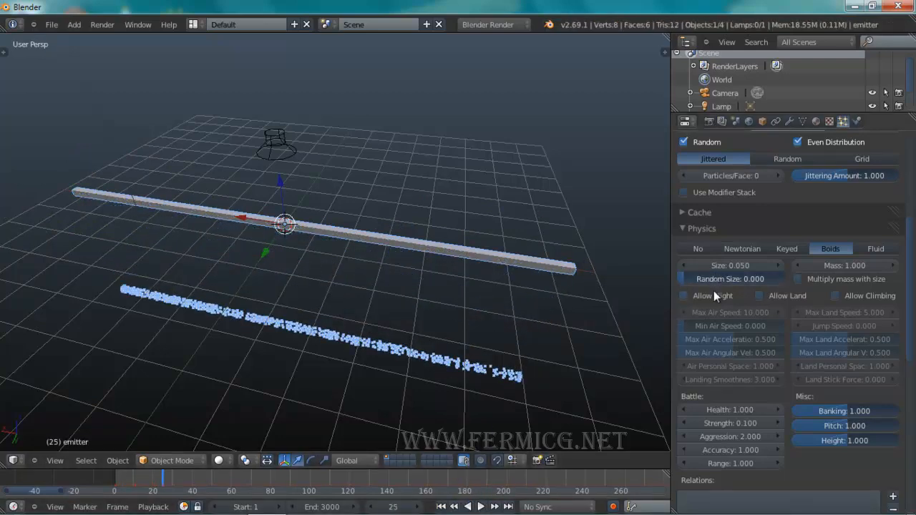
left_click(684, 296)
Step: Review the Boid Brain rules and replay the flying boids from the first frame
scroll(762, 360, "down", 8)
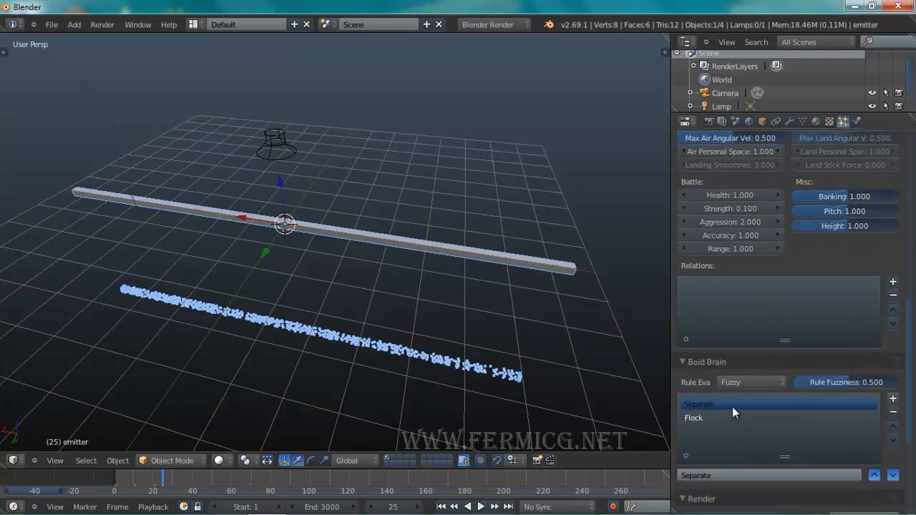
scroll(741, 405, "down", 3)
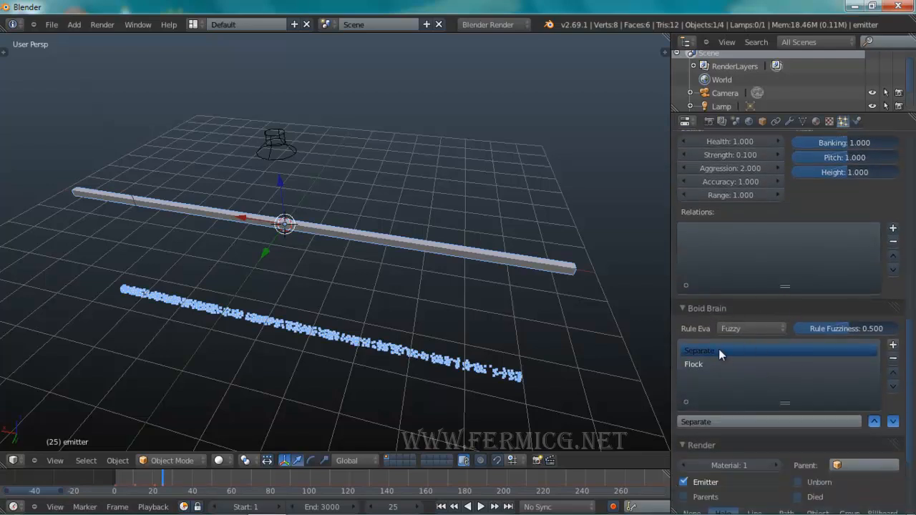
scroll(743, 351, "down", 1)
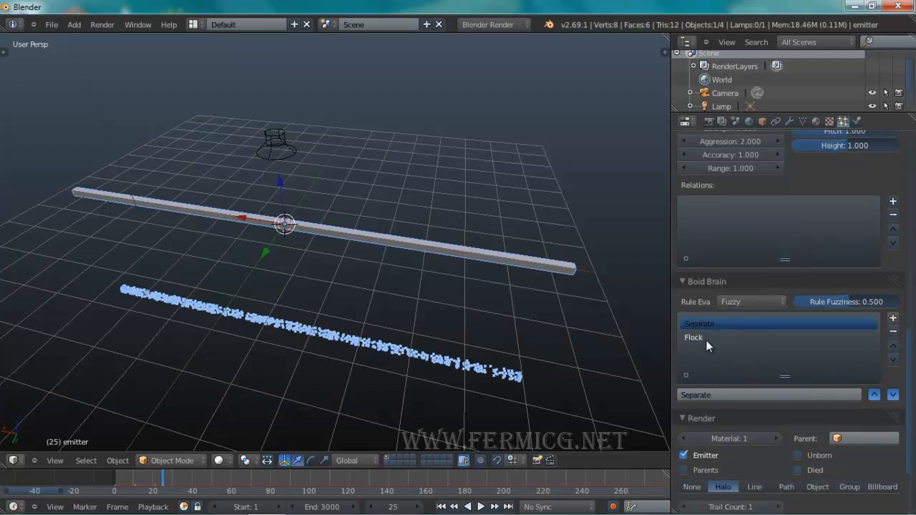
left_click(441, 507)
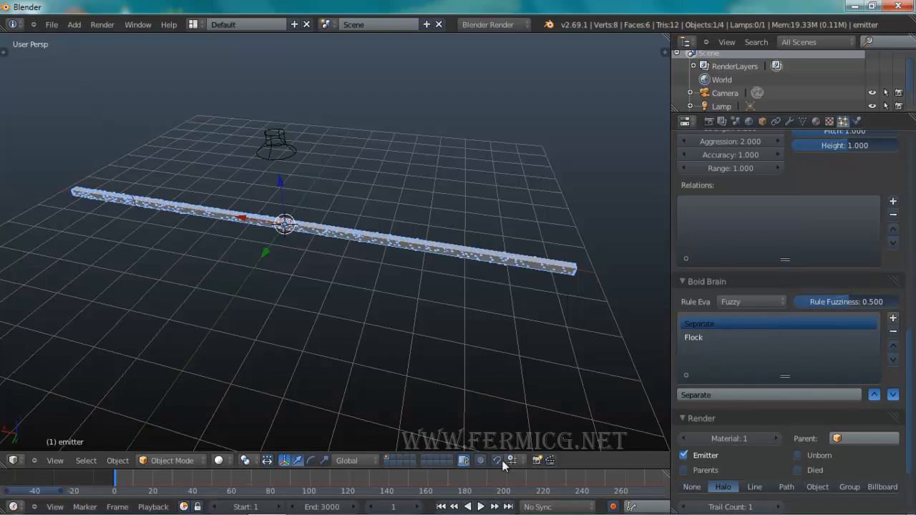
left_click(481, 506)
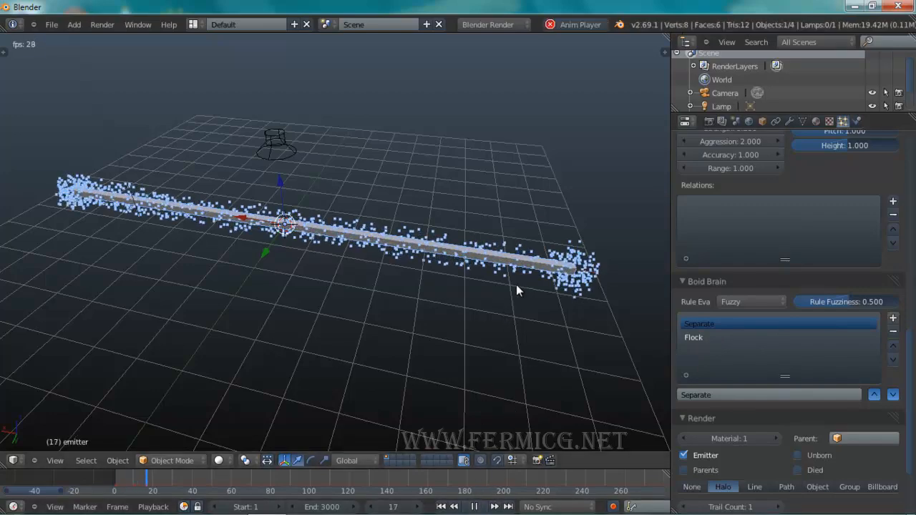
middle_click_drag(508, 286, 591, 279)
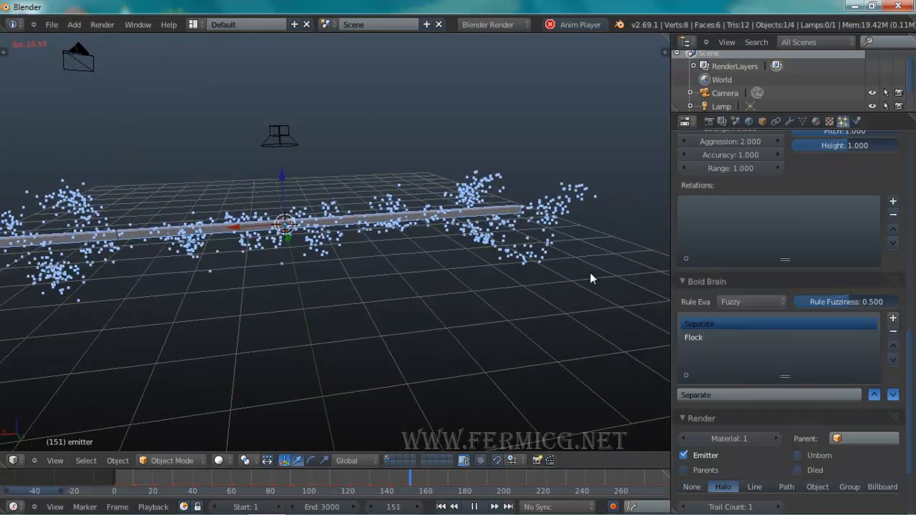
left_click(474, 507)
Step: Continue the playback briefly from another viewing angle and return to the first frame
middle_click_drag(525, 387, 482, 364)
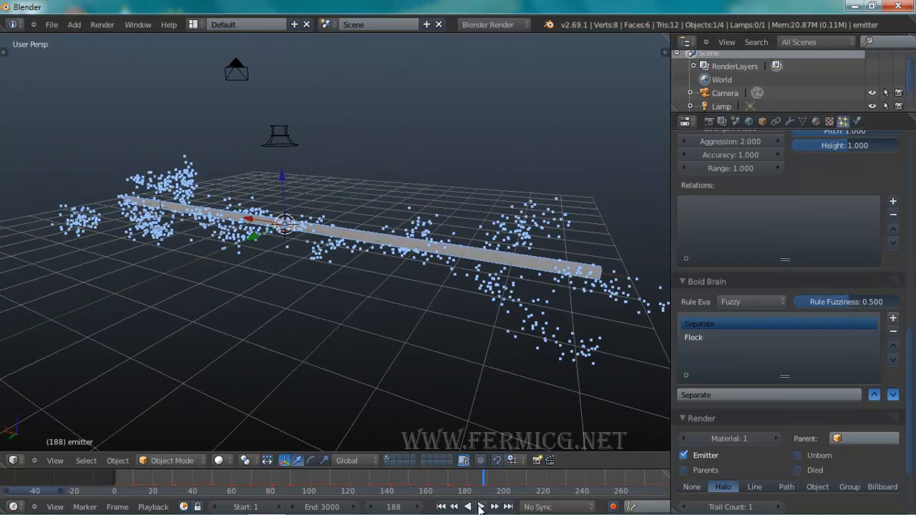
left_click(479, 507)
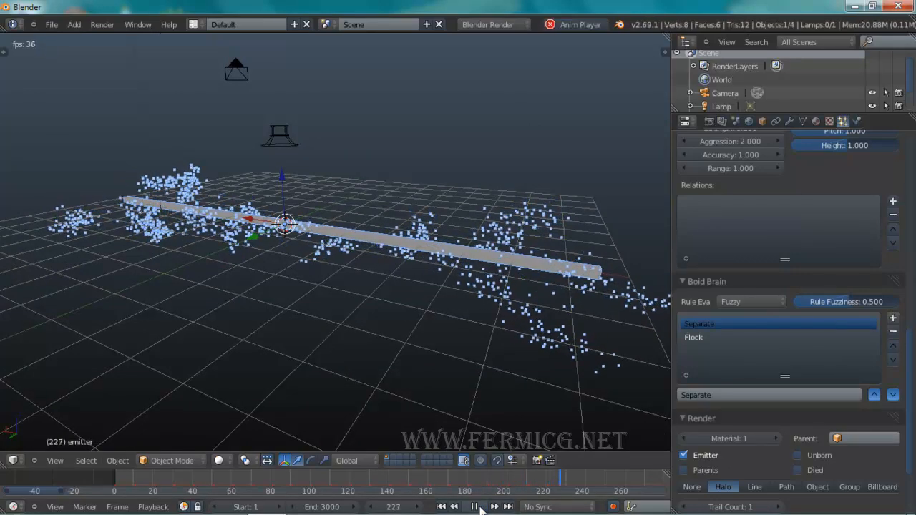
left_click(475, 507)
key("shift+Left")
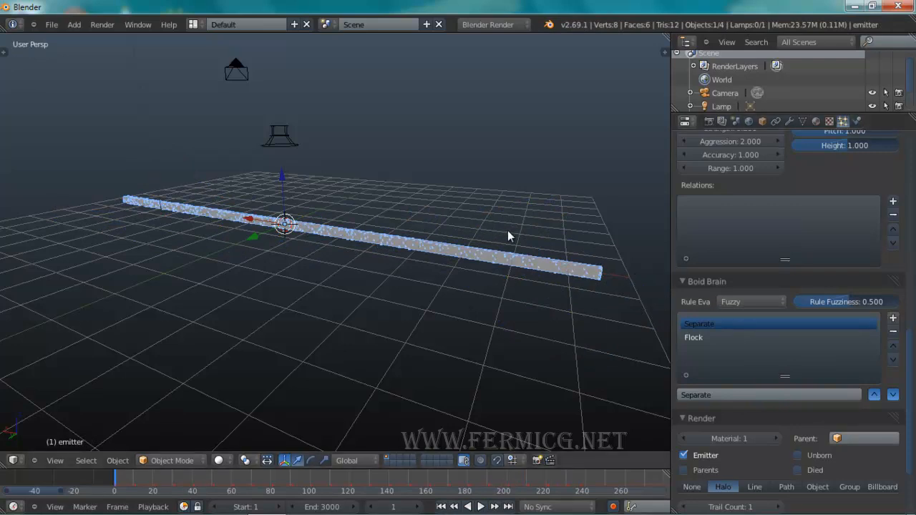
Step: Turn off rendering of the emitter object in the particle system's render settings
middle_click_drag(455, 318, 510, 320)
scroll(809, 445, "down", 1)
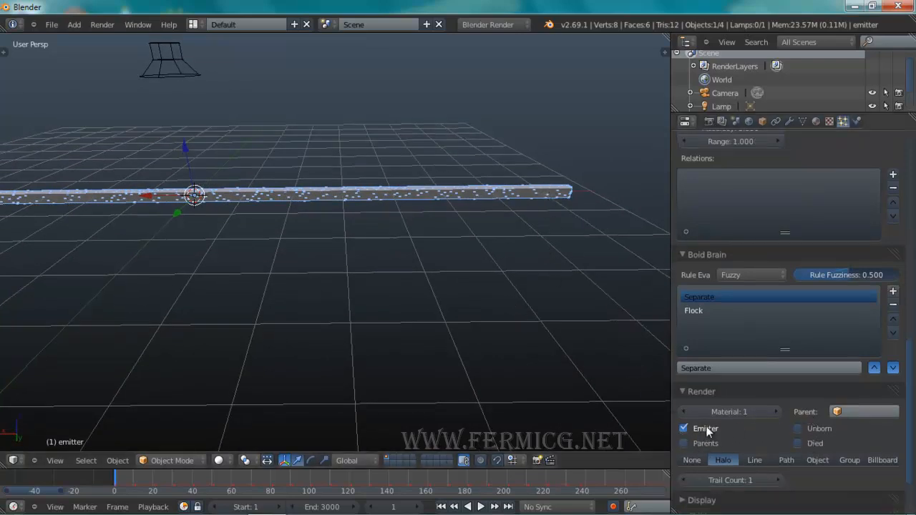
scroll(687, 424, "down", 2)
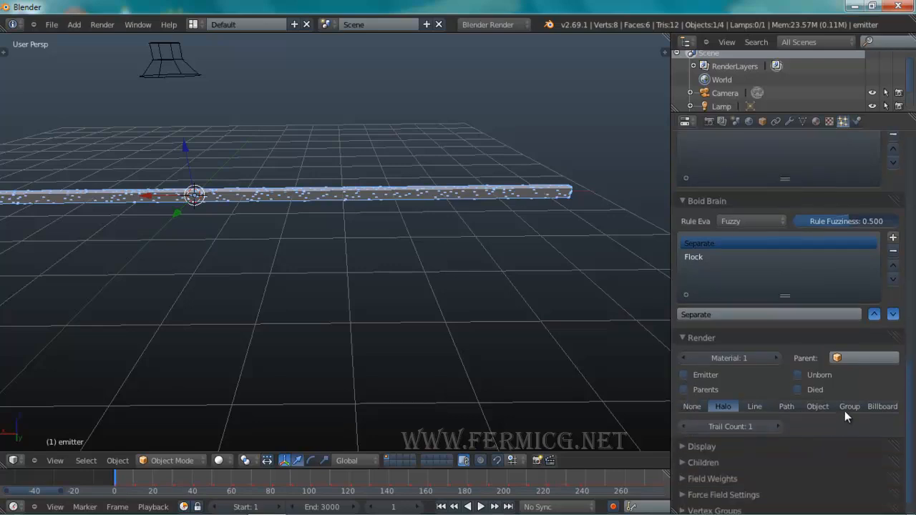
Step: Try the Line render type for the particles and play the animation to see them up close
left_click(756, 407)
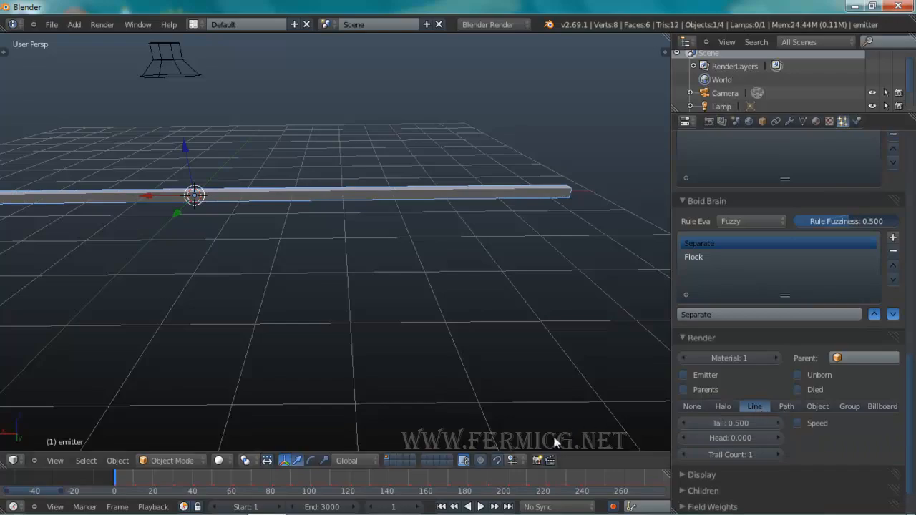
left_click(481, 507)
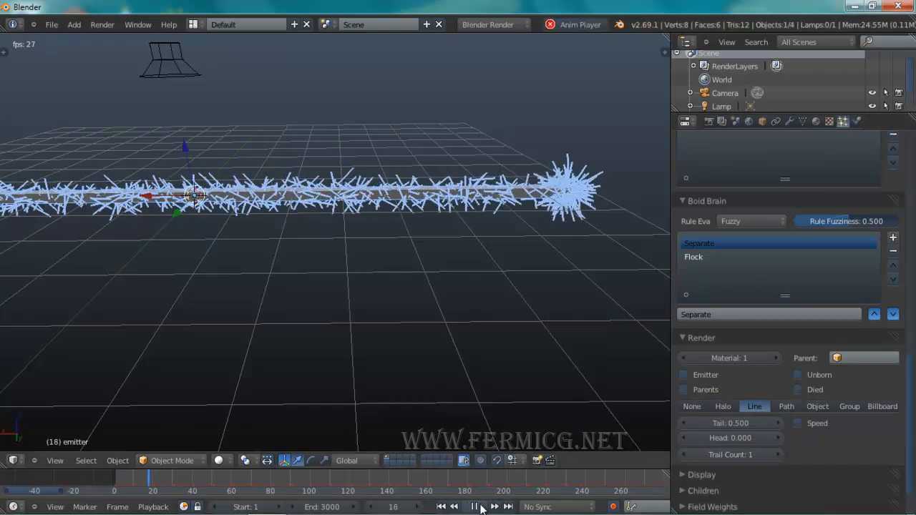
scroll(568, 305, "up", 4)
middle_click_drag(571, 292, 543, 275)
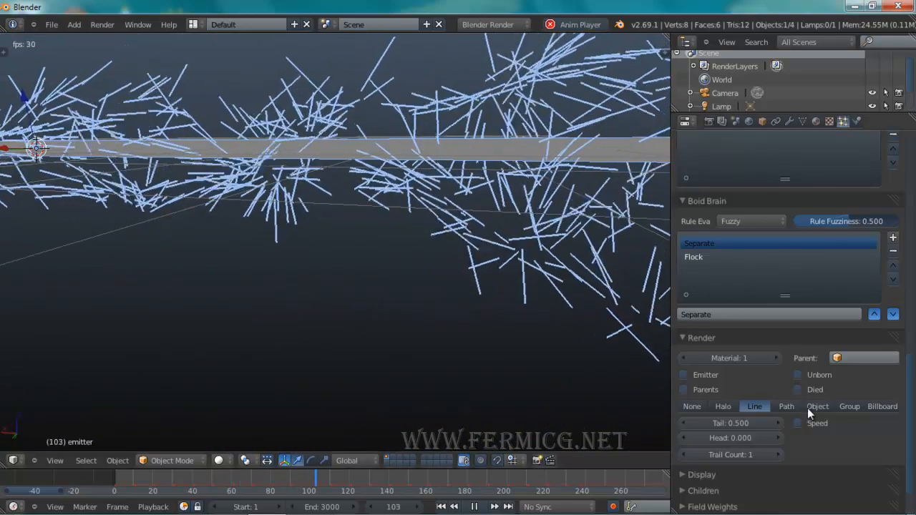
Step: Try the Path, Object, Group and Billboard render types, return the particles to Halo and stop the playback
left_click(790, 408)
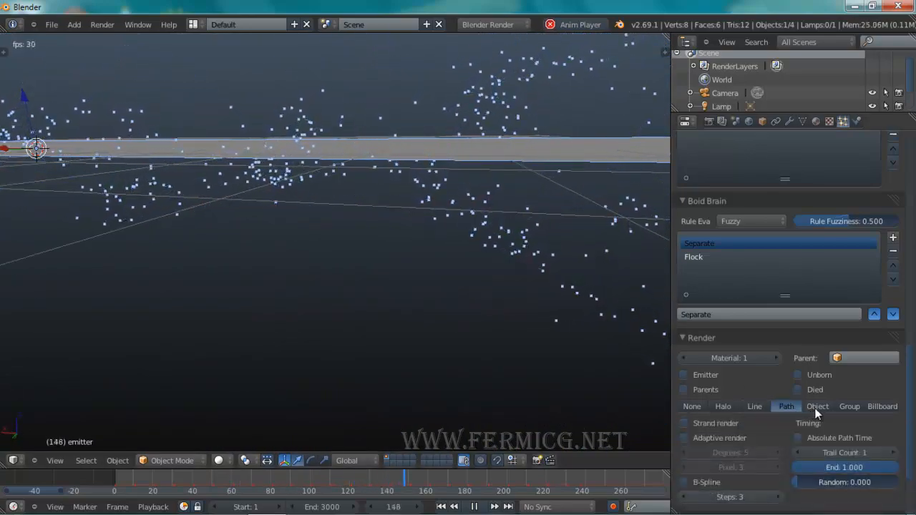
left_click(818, 407)
left_click(851, 407)
left_click(882, 406)
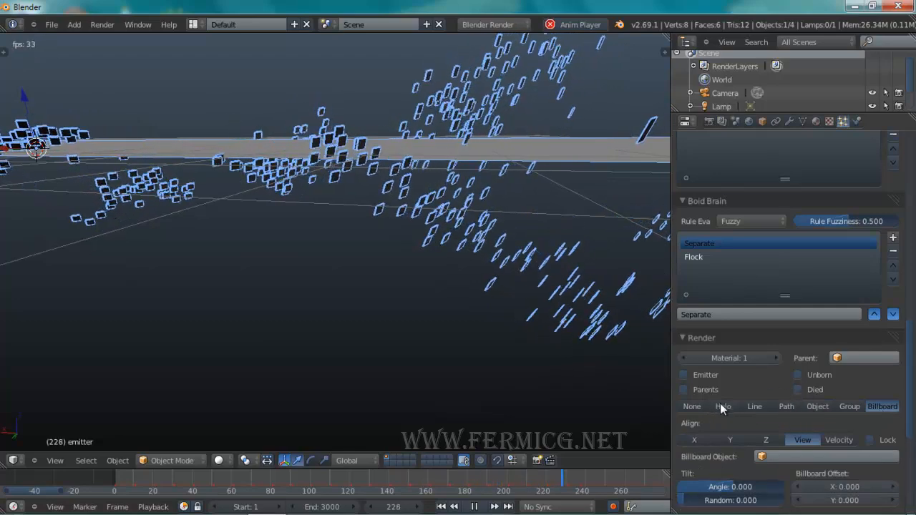
left_click(722, 406)
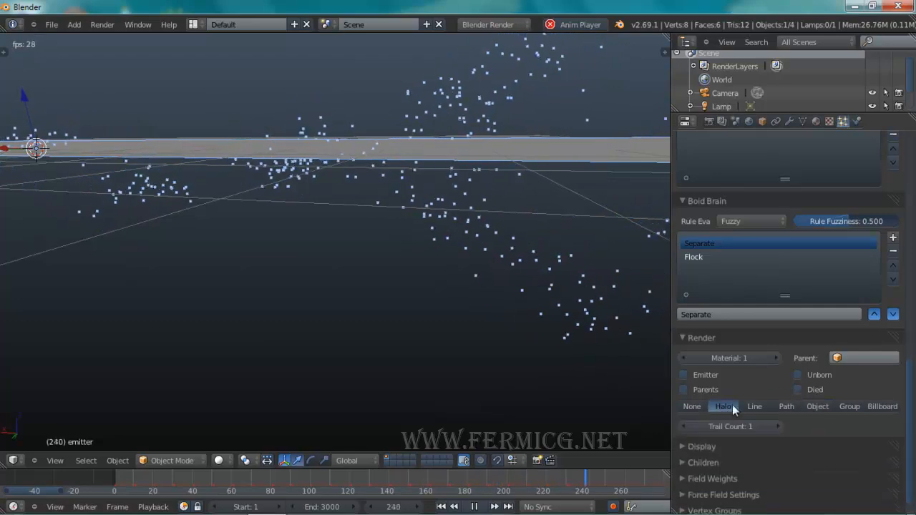
left_click(474, 507)
Step: Switch to the empty second scene layer and add a cube mesh there
middle_click_drag(474, 459, 454, 352)
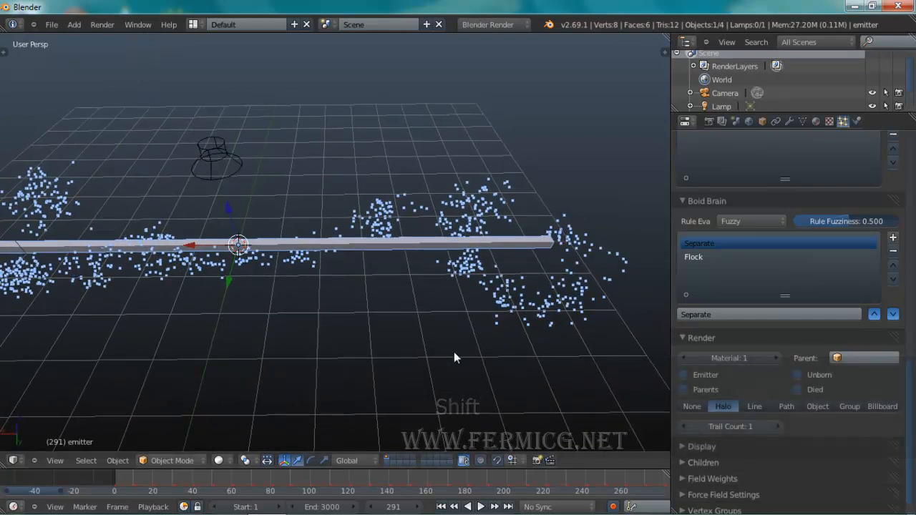
left_click(394, 460)
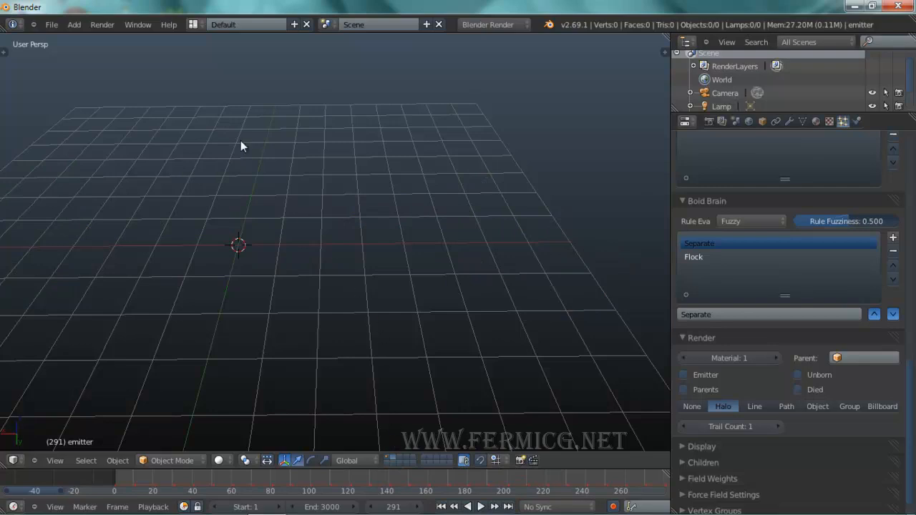
left_click(75, 25)
mouse_move(80, 39)
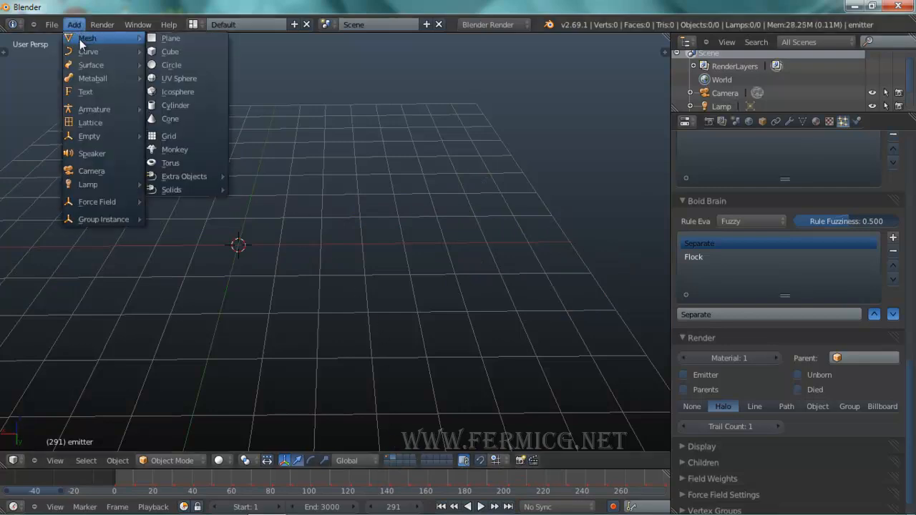
left_click(179, 54)
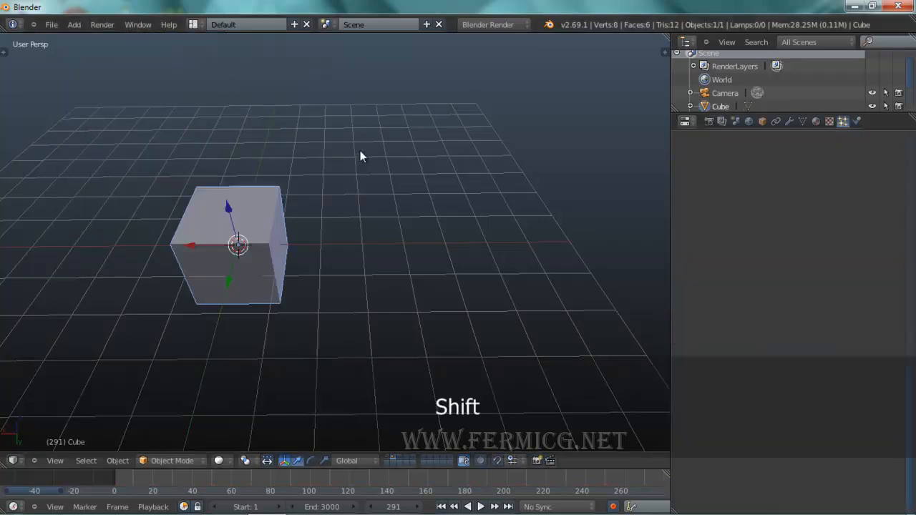
Step: Rename the new cube object as "innstance cube"
middle_click_drag(361, 154, 488, 203, "shift")
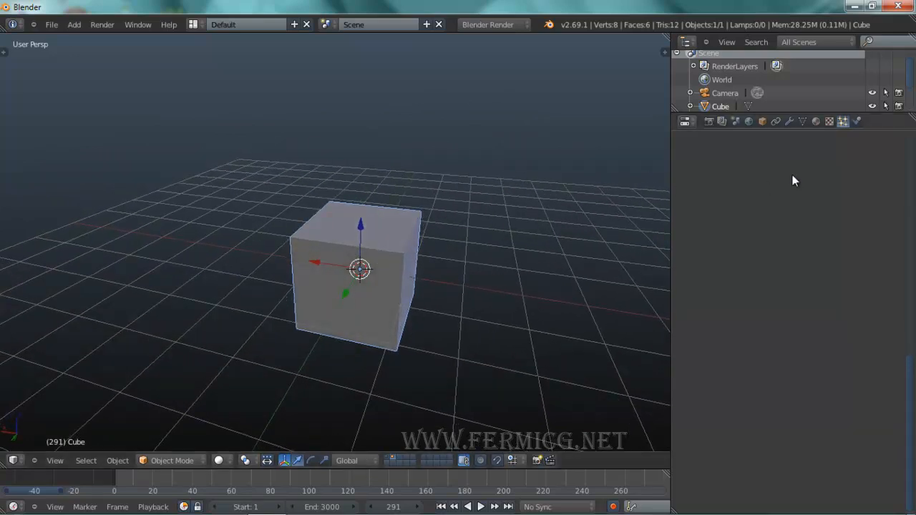
left_click(763, 121)
left_click(735, 167)
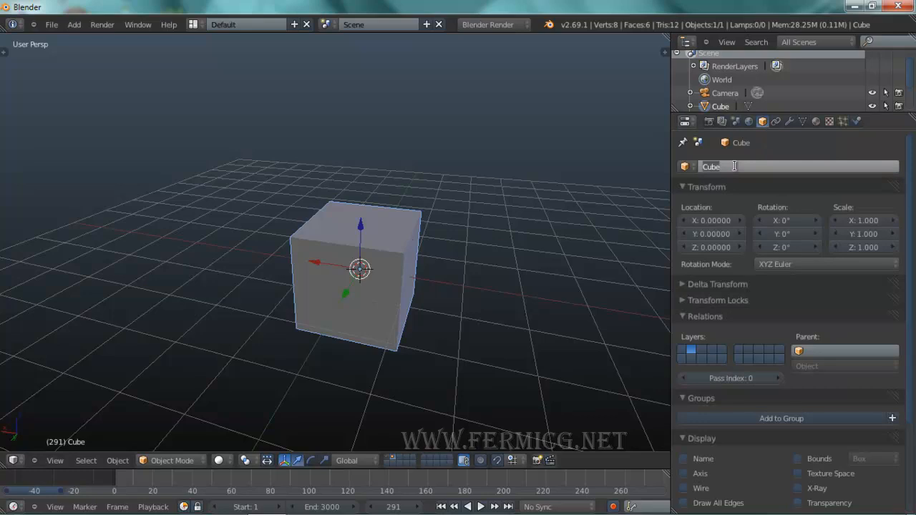
type("in")
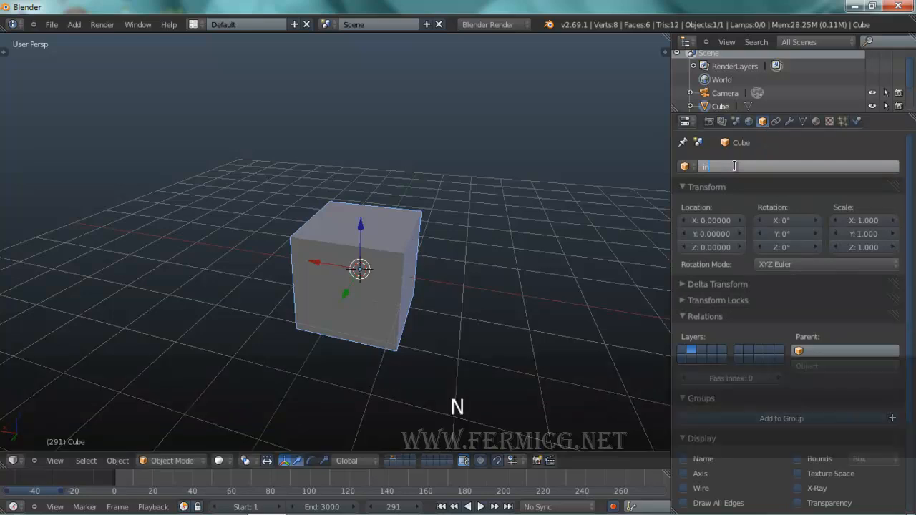
type("nstance cube")
key("Return")
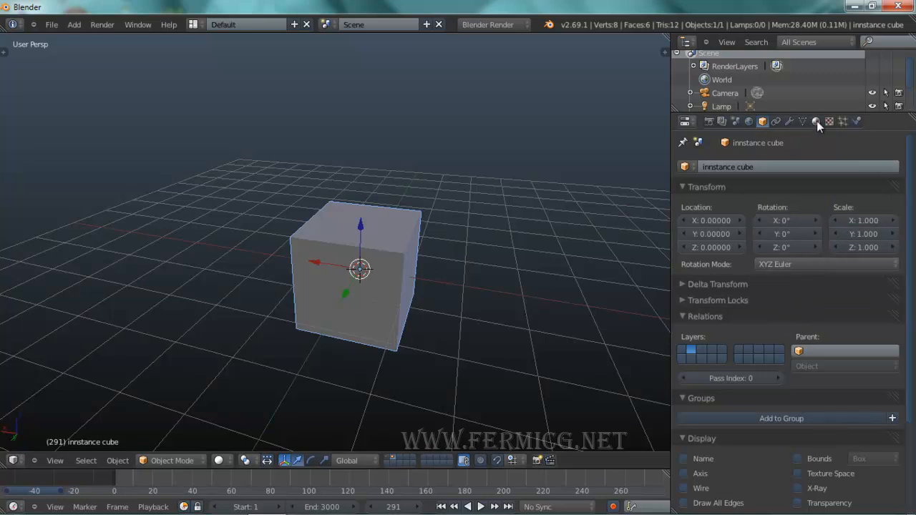
Step: Add a Bevel modifier to the cube and set it to 2 segments
left_click(787, 121)
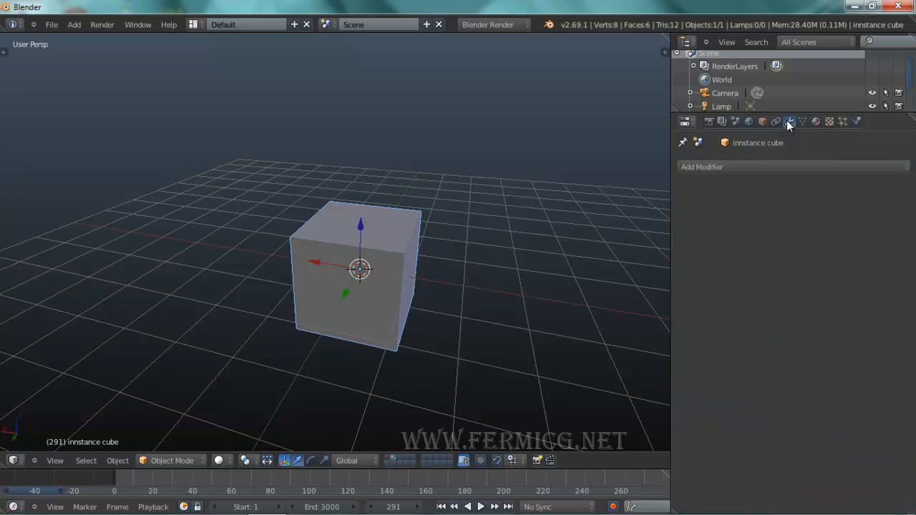
left_click(748, 165)
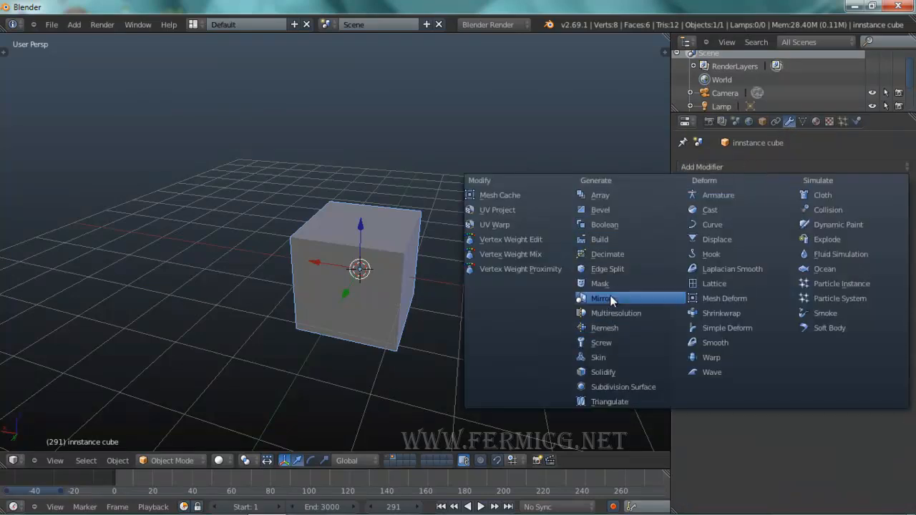
left_click(608, 212)
scroll(396, 262, "up", 4)
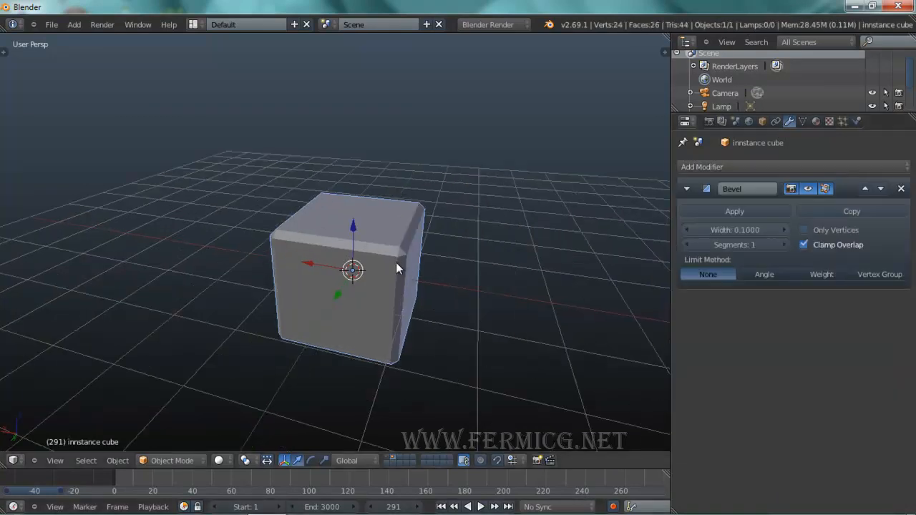
left_click(786, 245)
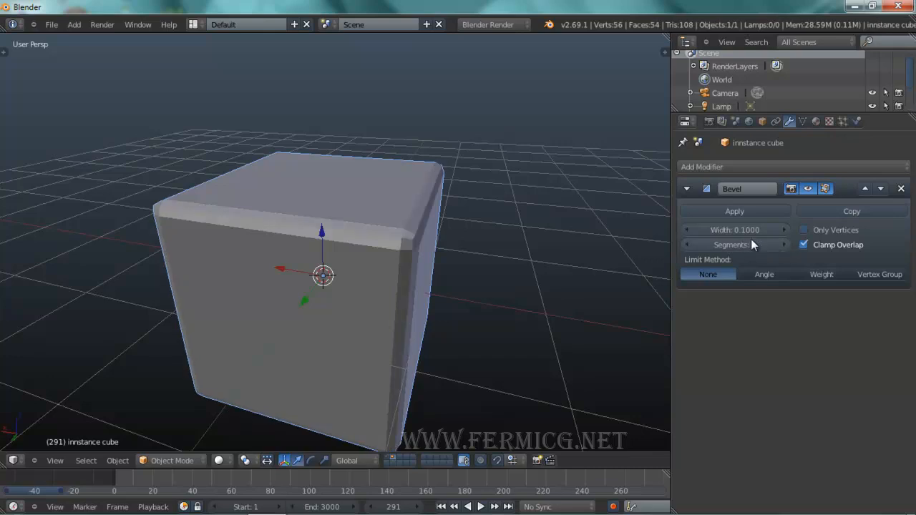
Step: Shade the cube smooth and apply its Bevel modifier
key("t")
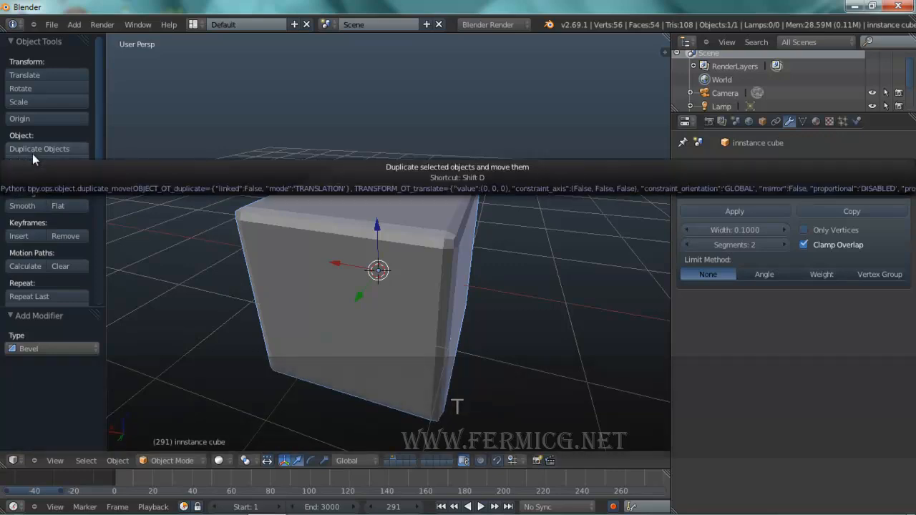
left_click(27, 205)
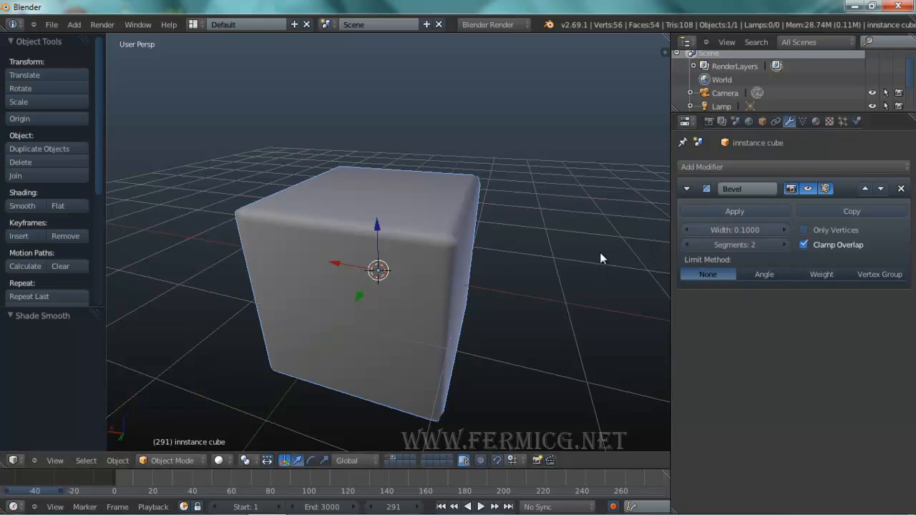
left_click(754, 212)
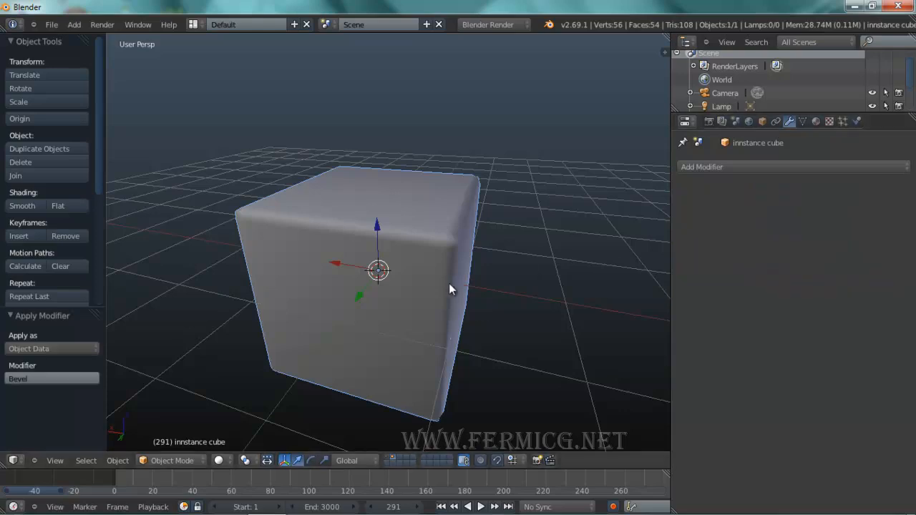
middle_click_drag(449, 283, 459, 310)
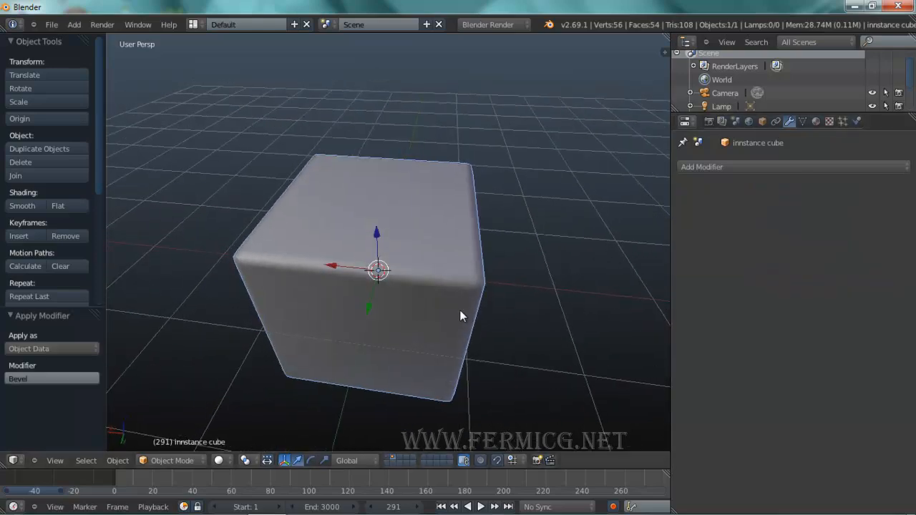
Step: Switch the scene's render engine to Cycles Render
left_click(817, 121)
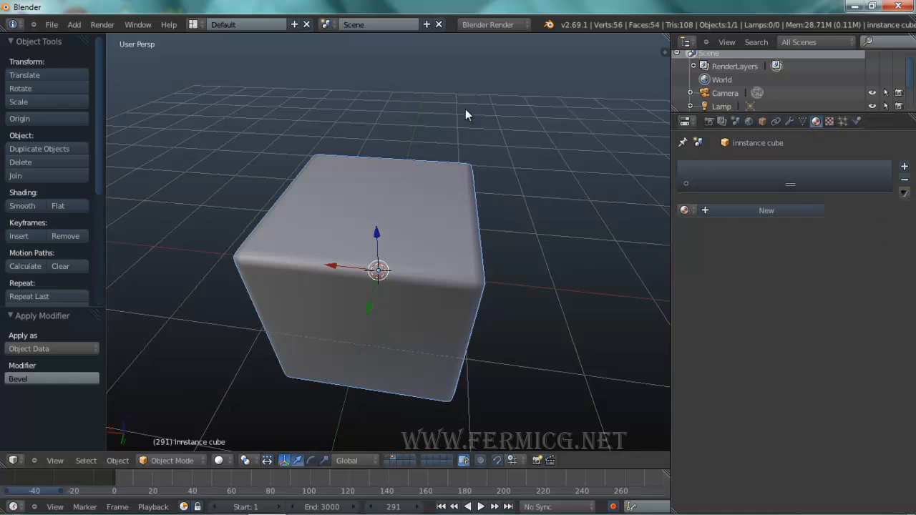
middle_click_drag(591, 235, 514, 247)
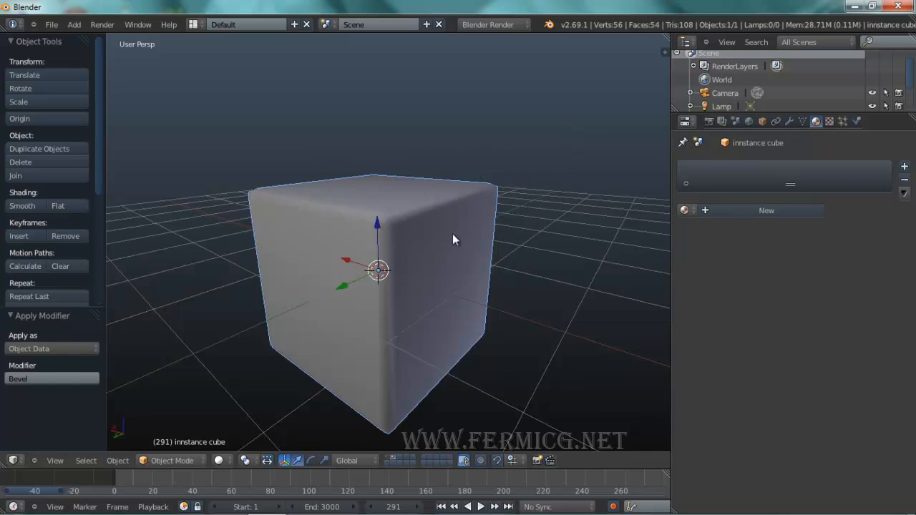
middle_click_drag(453, 239, 473, 219)
left_click(494, 25)
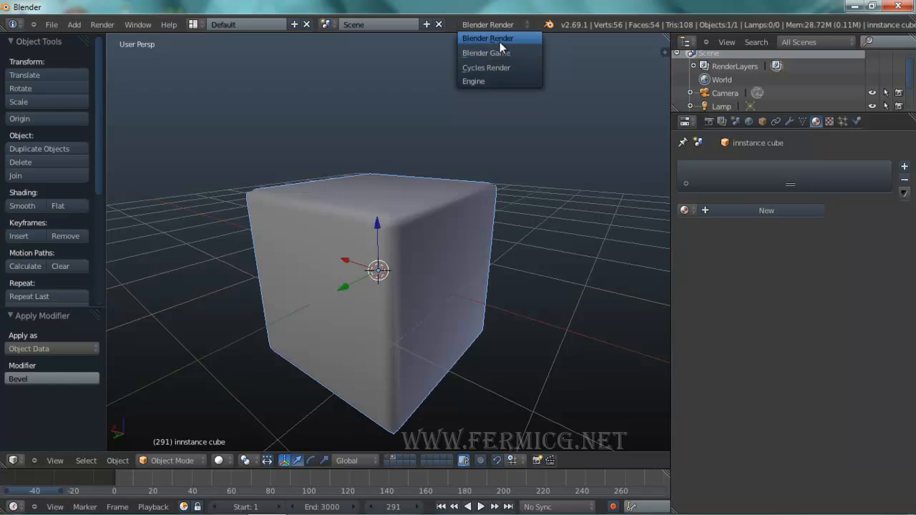
left_click(488, 67)
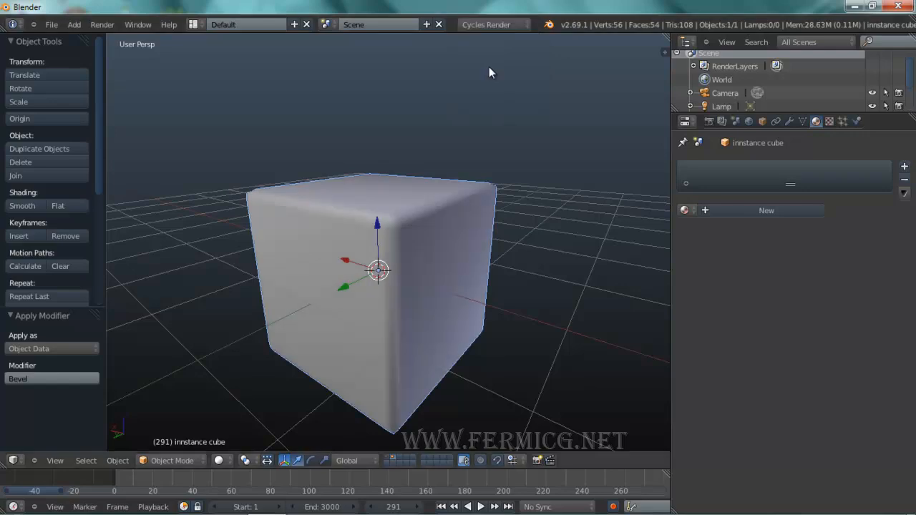
Step: Create a new material for the cube and name it "particle"
left_click(795, 210)
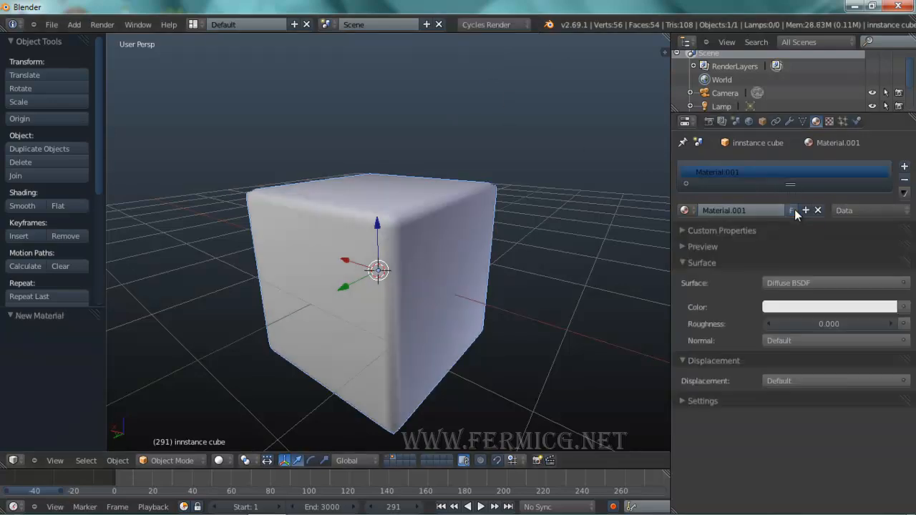
left_click(754, 212)
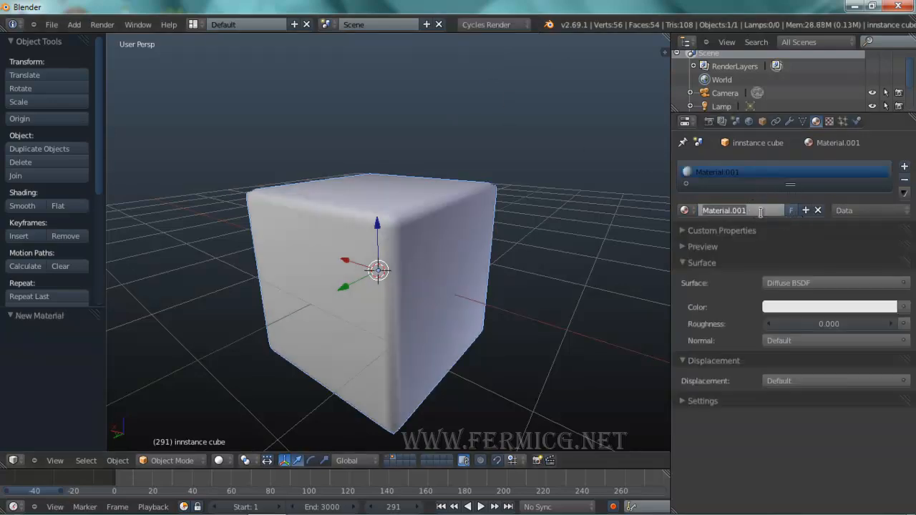
type("part")
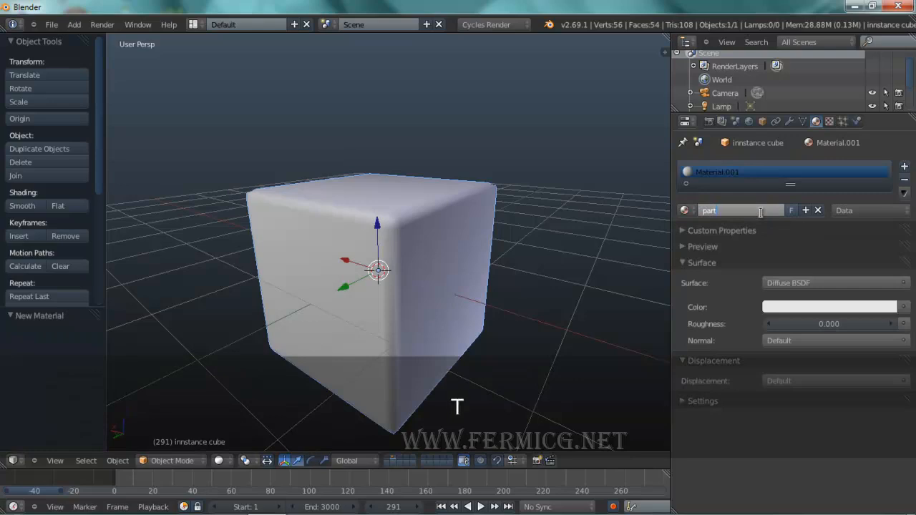
type("icle")
key("Return")
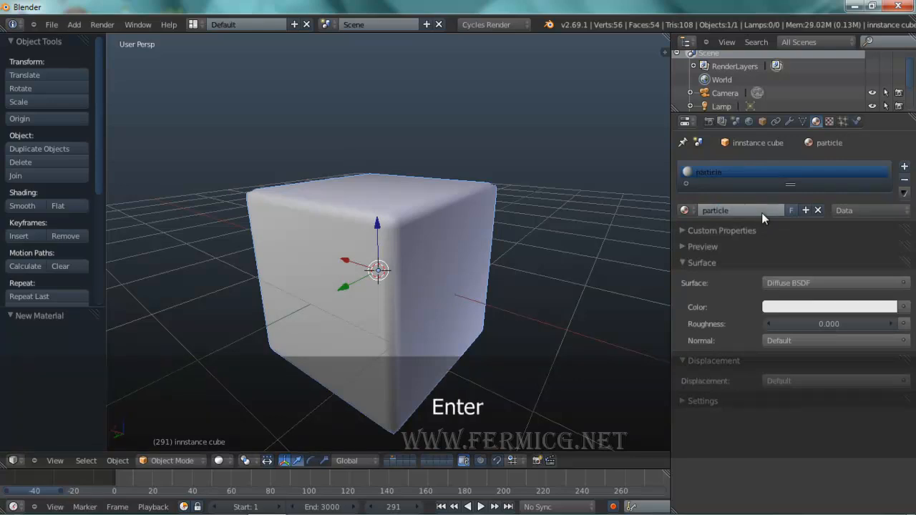
Step: Set the material's diffuse colour to red (R 0.800, G 0.000, B 0.020) and its viewport colour to red
left_click(818, 309)
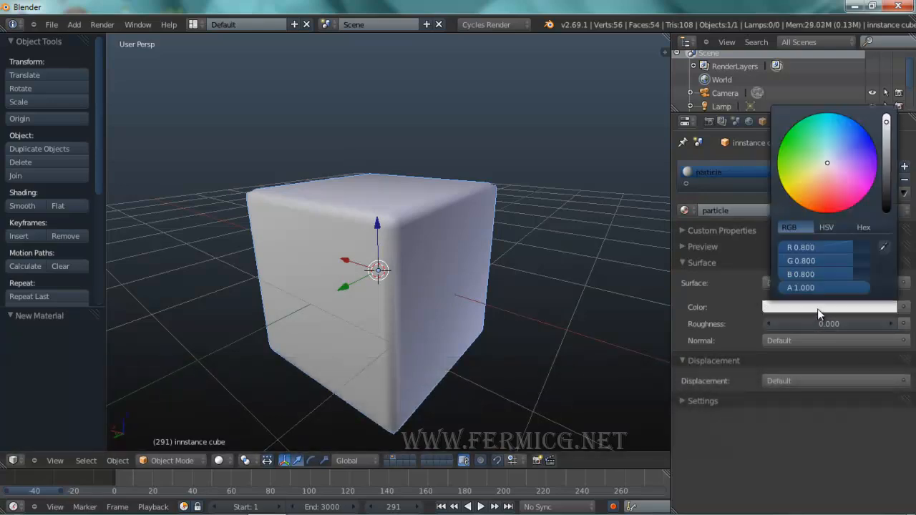
left_click(831, 211)
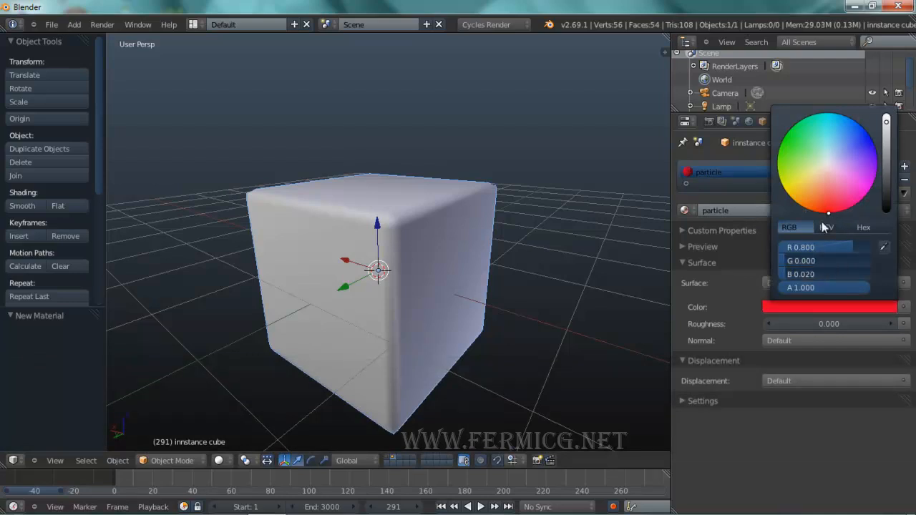
left_click(692, 402)
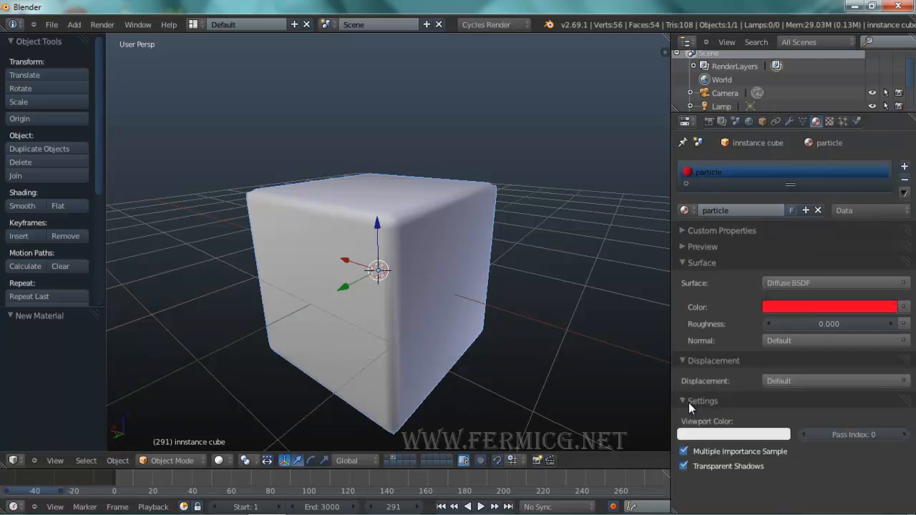
left_click(723, 433)
left_click(725, 350)
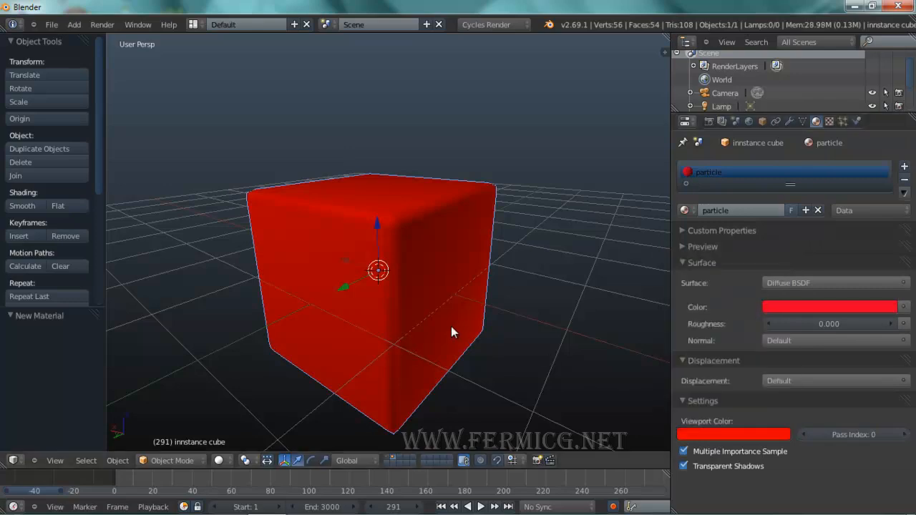
scroll(451, 326, "down", 3)
middle_click_drag(509, 310, 578, 306)
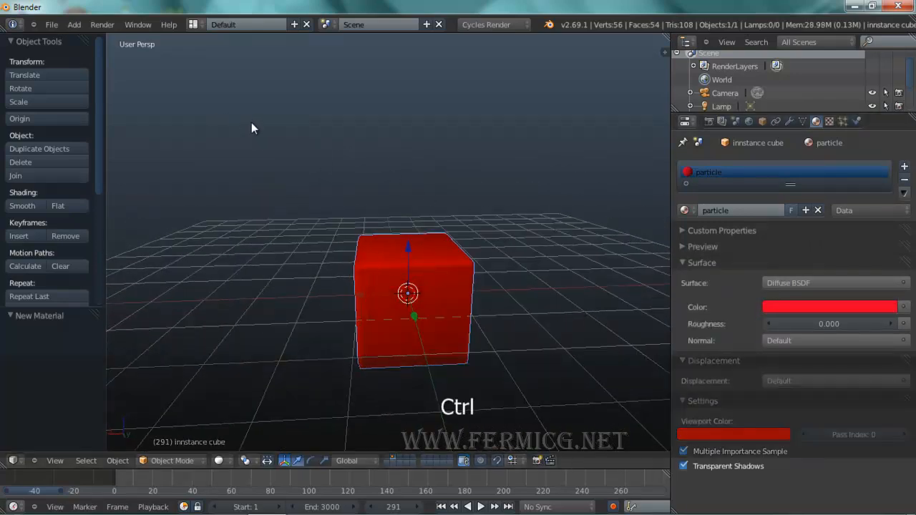
Step: Save the project as "tutorial audio.blend" in the particles with sound folder
key("ctrl+s")
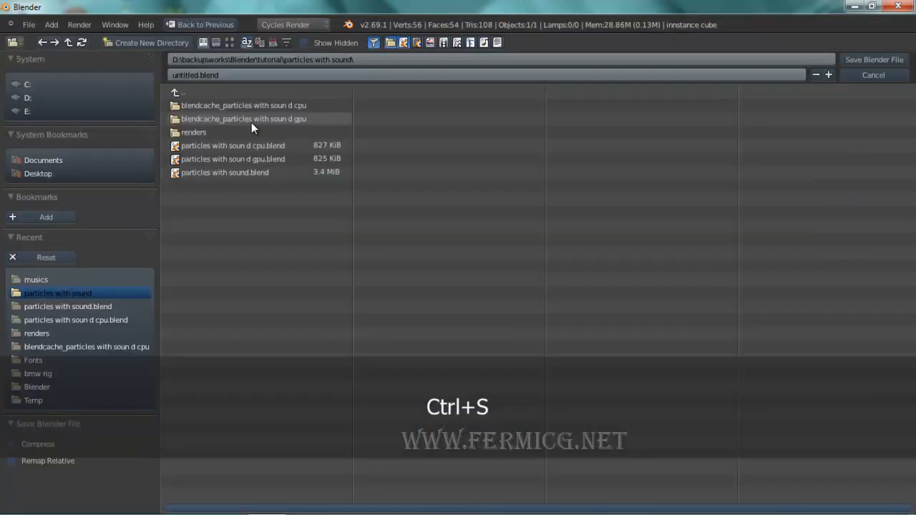
left_click(199, 74)
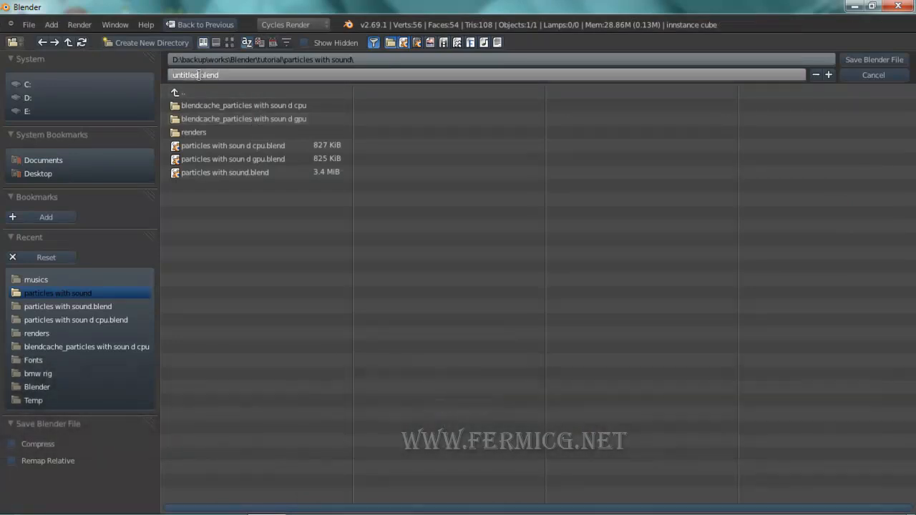
left_click_drag(200, 74, 164, 79)
type("tutoria")
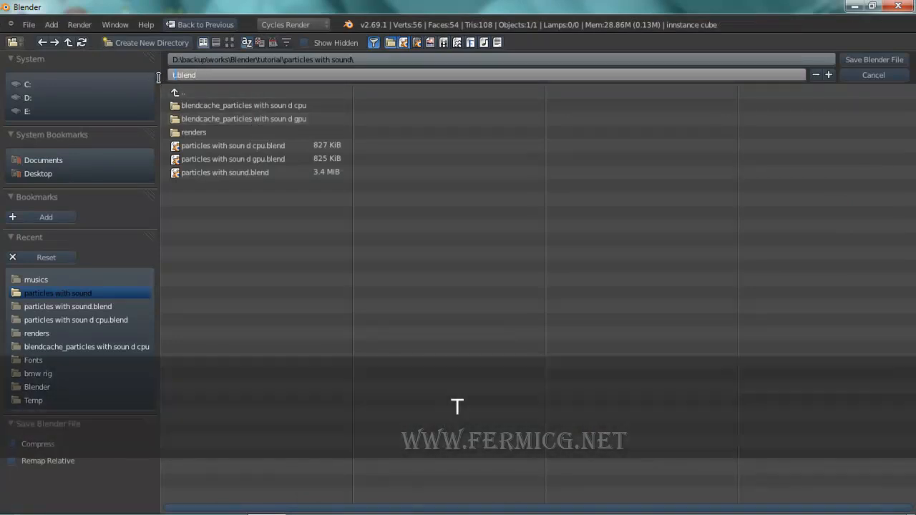
type("l audio")
left_click(859, 62)
left_click(860, 61)
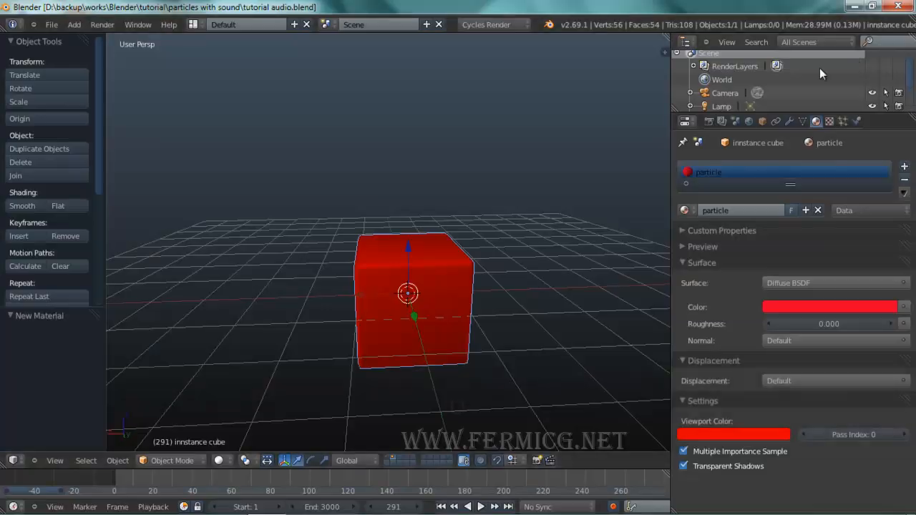
Step: Return to the first scene layer and render the emitter's particles as Object, using innstance cube as the dupli object
middle_click_drag(514, 309, 457, 270)
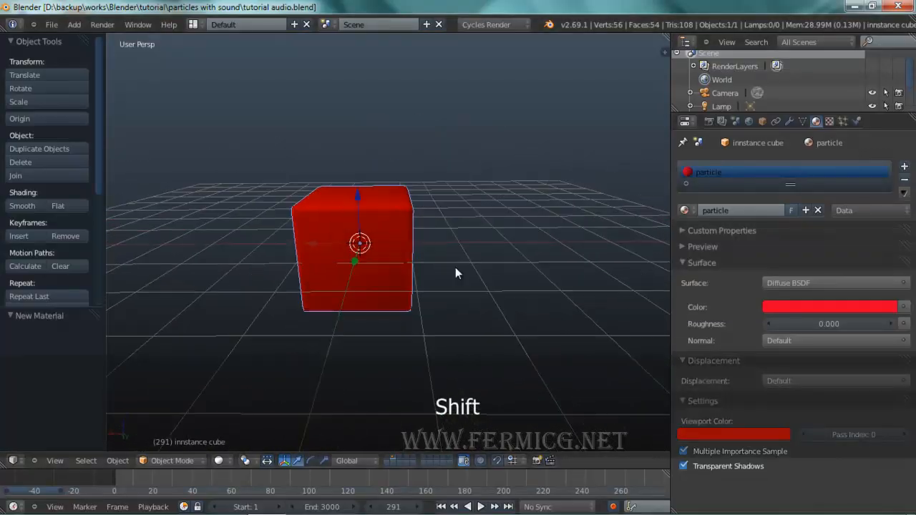
left_click(387, 458)
right_click(592, 236)
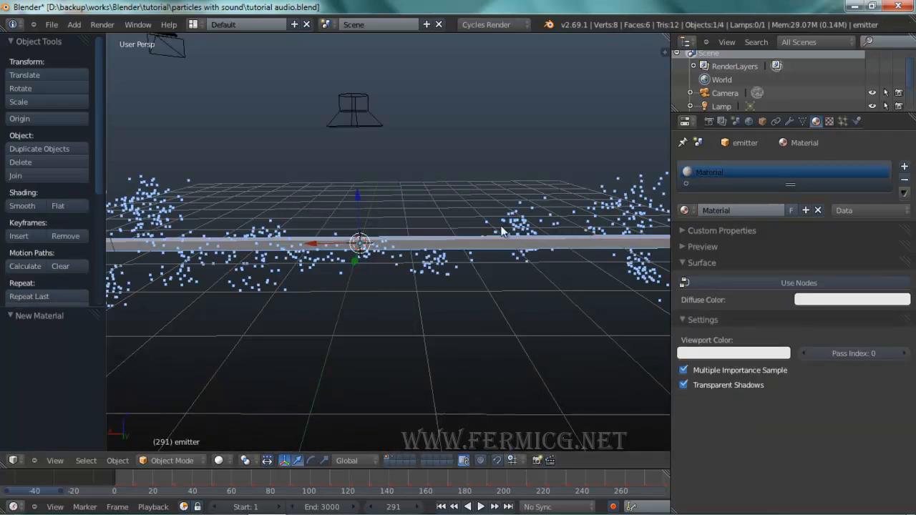
left_click(843, 122)
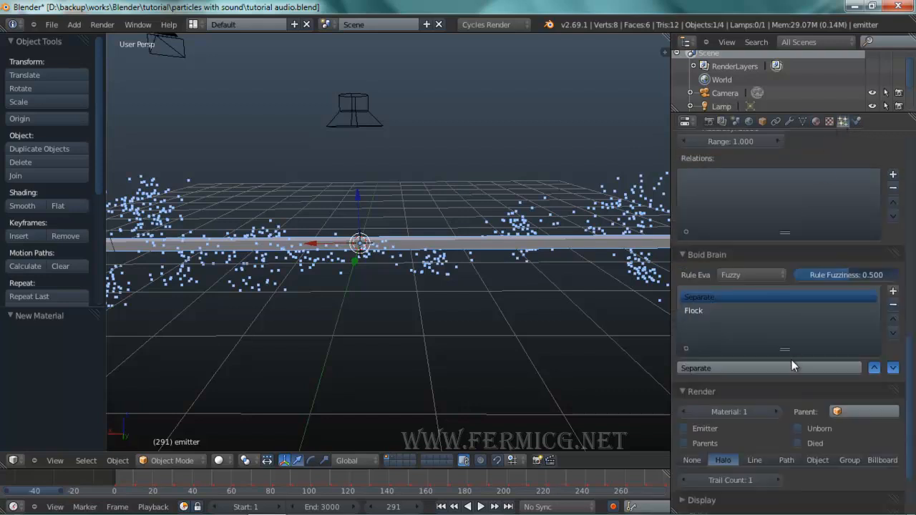
scroll(792, 361, "down", 2)
left_click(817, 406)
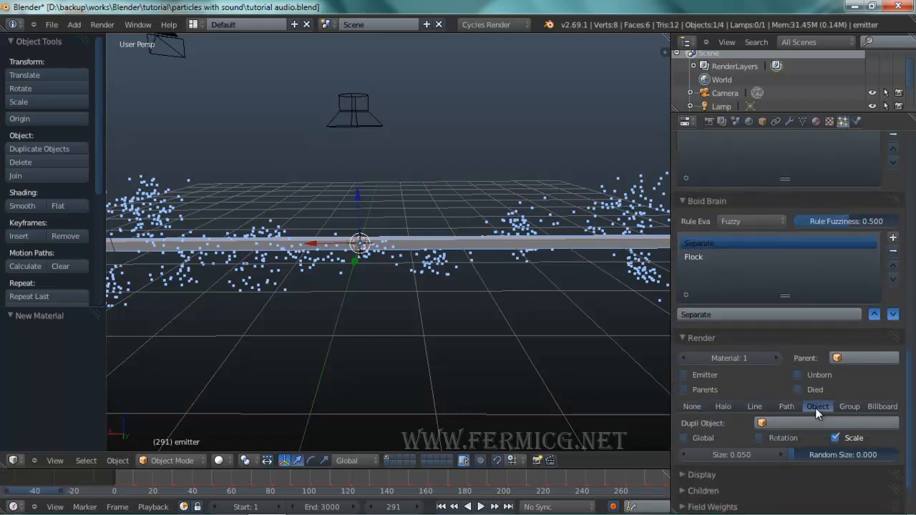
left_click(779, 424)
left_click(780, 311)
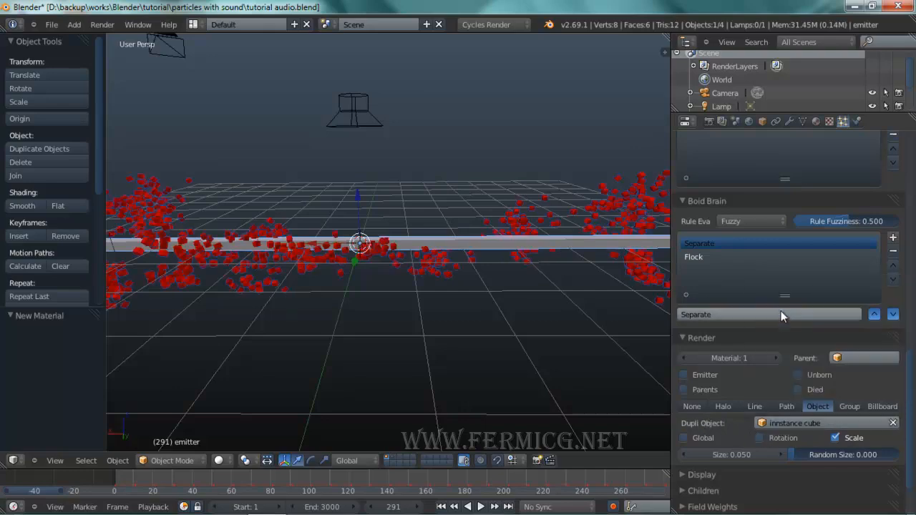
Step: Examine the cube particles around the emitter bar up close and from several angles
middle_click_drag(481, 216, 394, 172)
scroll(494, 223, "up", 3)
middle_click_drag(513, 315, 524, 248)
scroll(473, 293, "up", 3)
scroll(472, 293, "down", 2)
middle_click_drag(483, 230, 545, 245)
key("t")
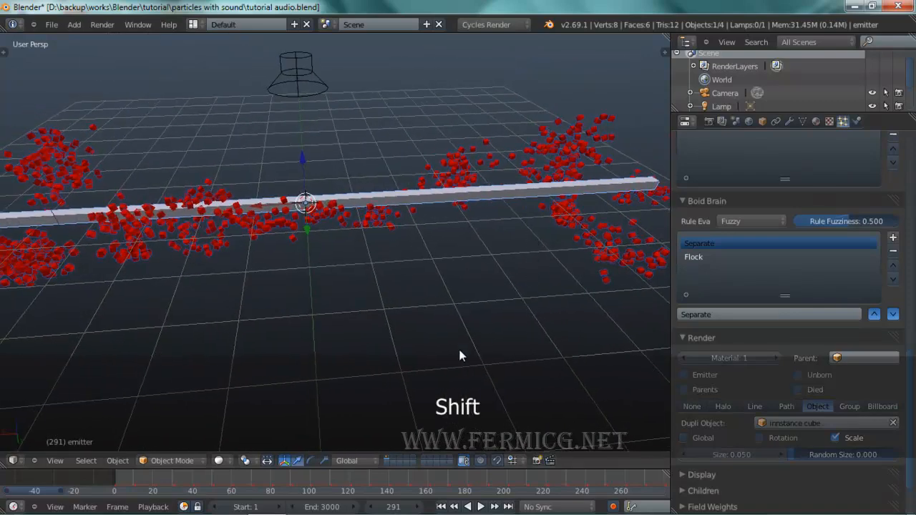
Step: Play the animation from the first frame and examine the moving cube particles from several angles before stopping playback
left_click(441, 507)
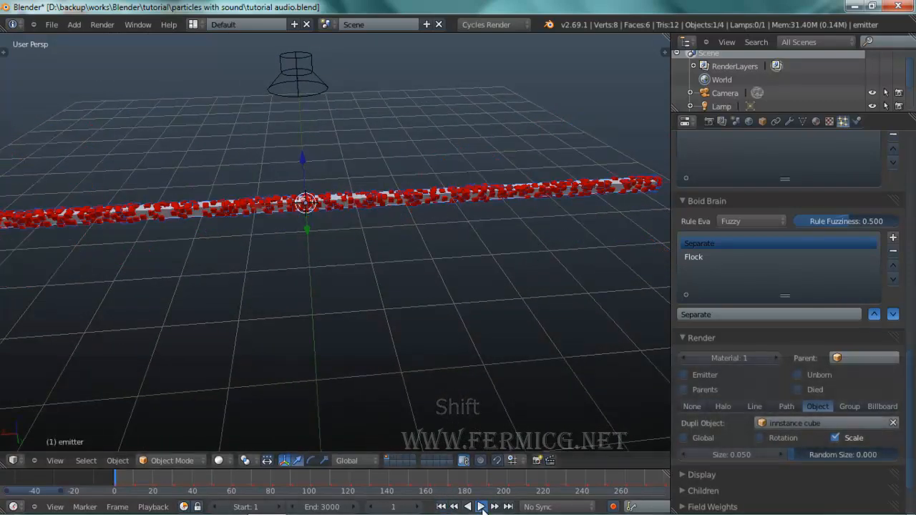
left_click(481, 507)
middle_click_drag(486, 302, 232, 198)
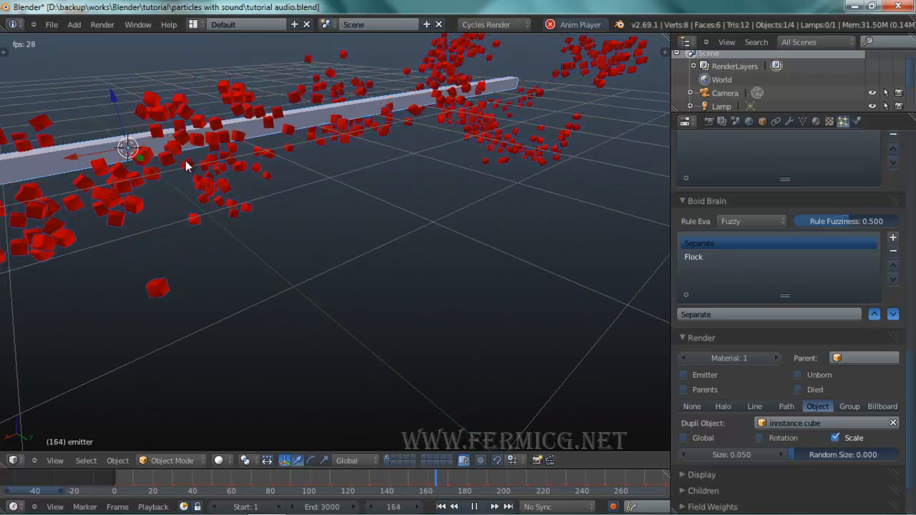
middle_click_drag(436, 263, 291, 240)
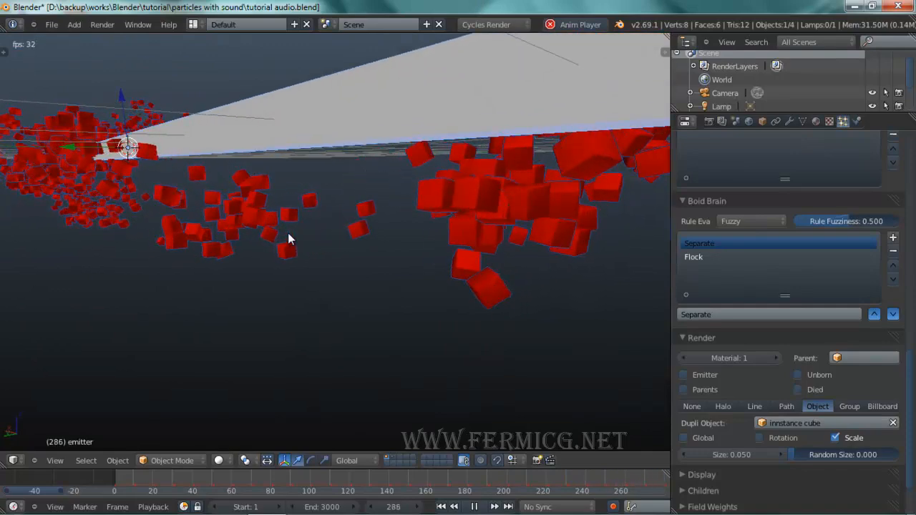
middle_click_drag(287, 238, 420, 339)
left_click(477, 505)
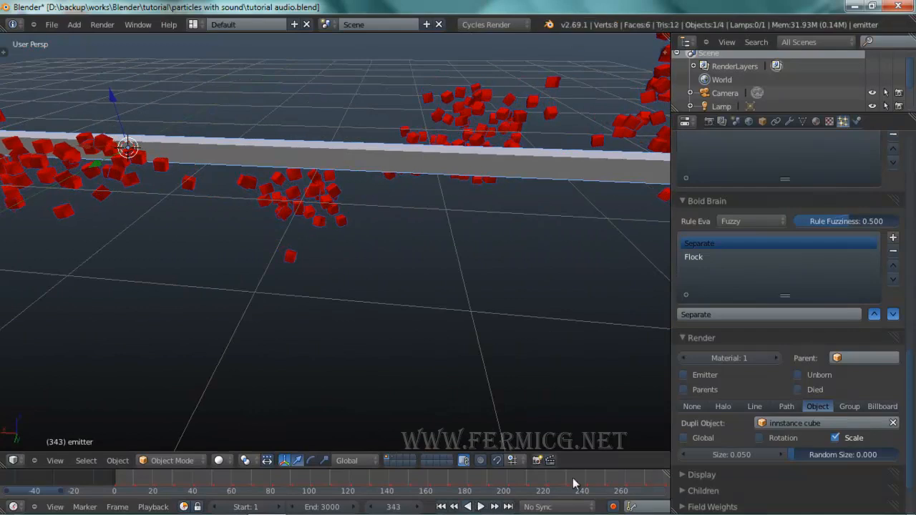
Step: Set the particle render's random size to 1.000 and its size to about 0.319
scroll(786, 422, "down", 2)
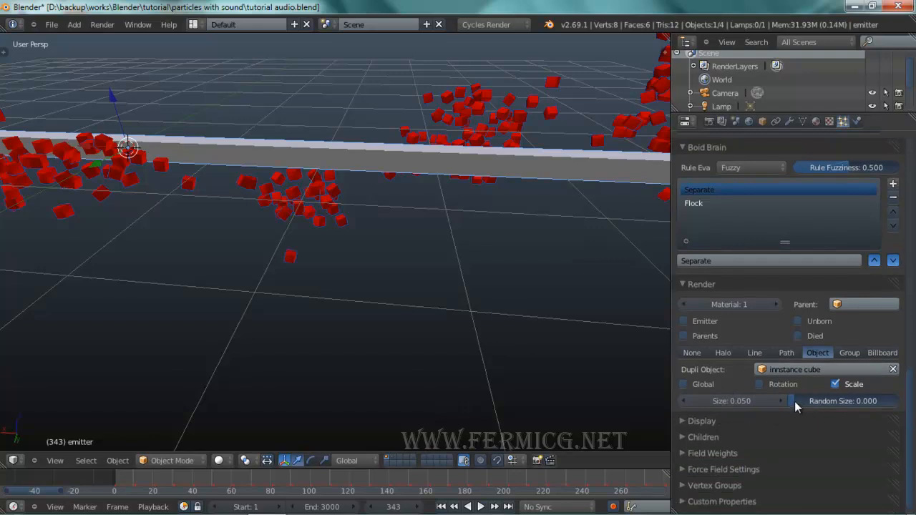
left_click_drag(797, 406, 896, 402)
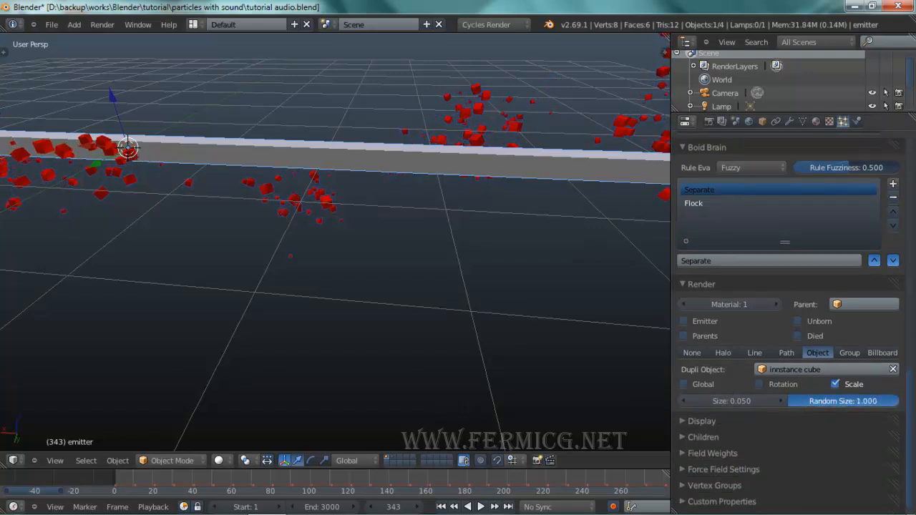
scroll(421, 196, "down", 4)
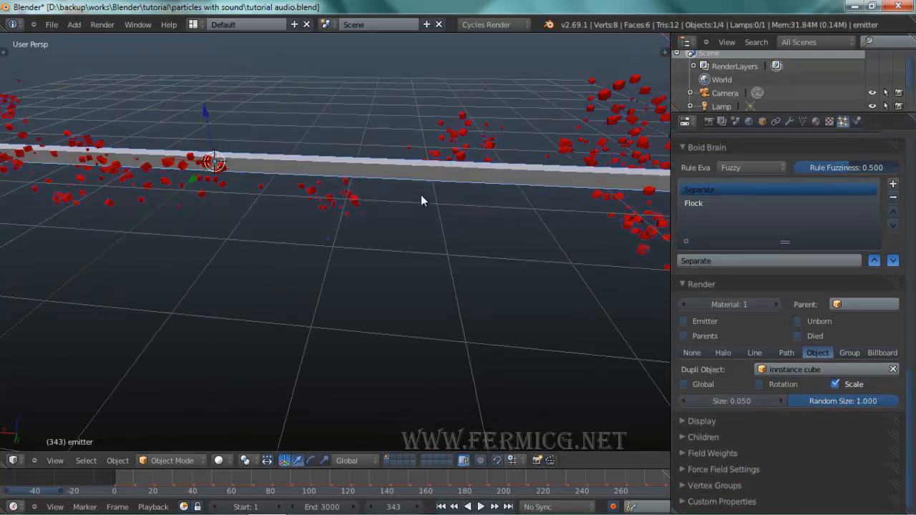
middle_click_drag(569, 186, 503, 193)
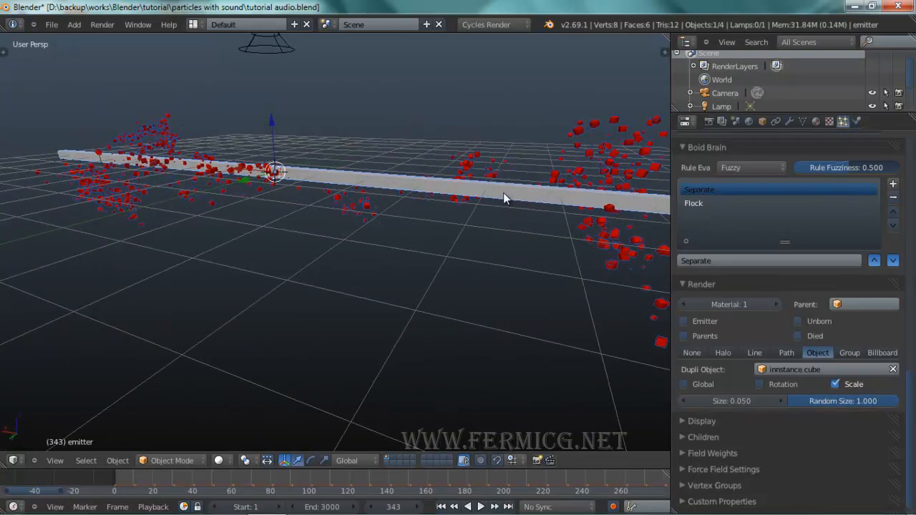
mouse_move(731, 401)
left_mouse_down()
mouse_move(722, 404)
mouse_move(747, 403)
left_mouse_up()
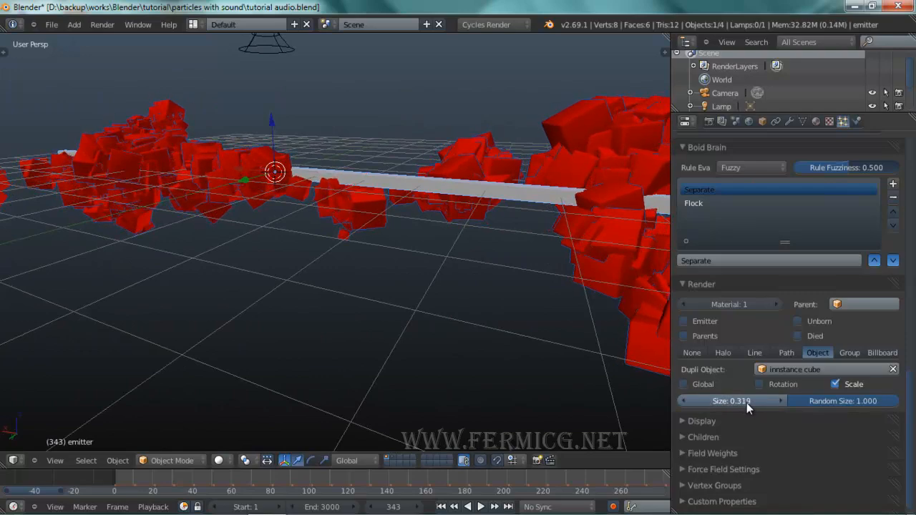
scroll(505, 332, "down", 5)
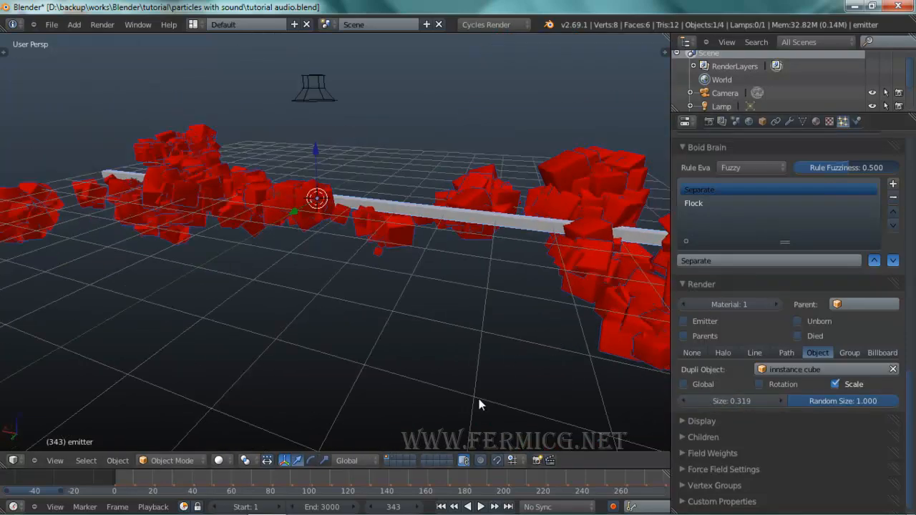
Step: Replay the animation from the first frame, stop around frame 161, and examine the enlarged, randomly sized cubes from several angles
left_click(441, 507)
left_click(481, 507)
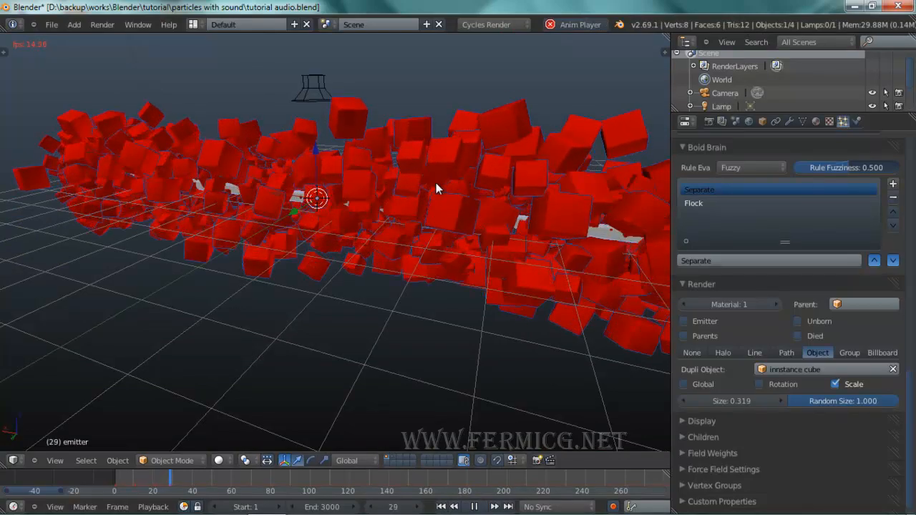
middle_click_drag(458, 198, 529, 172)
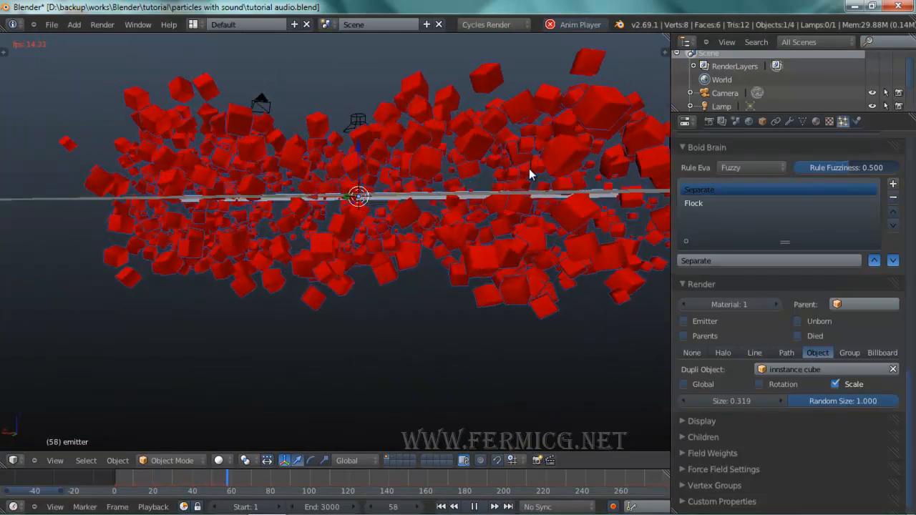
middle_click_drag(439, 143, 418, 191)
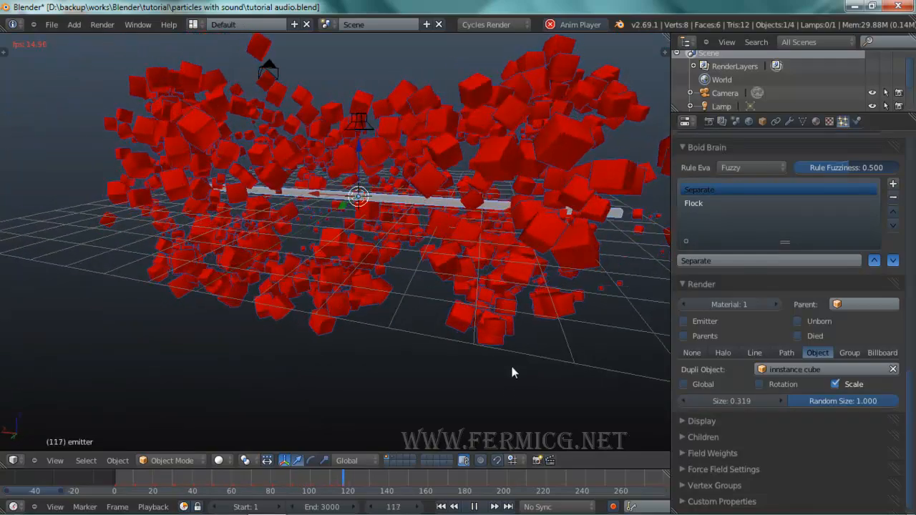
left_click(475, 506)
middle_click_drag(520, 128, 479, 142, "shift")
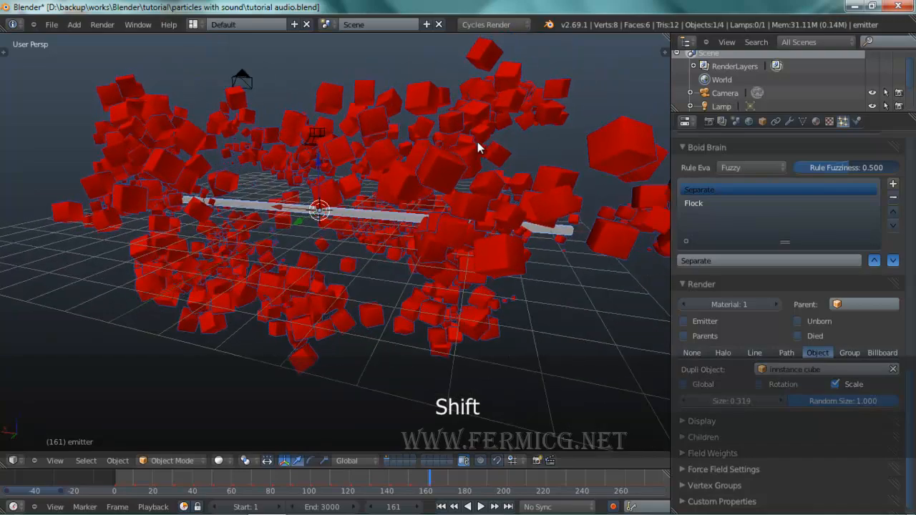
middle_click_drag(526, 190, 439, 165)
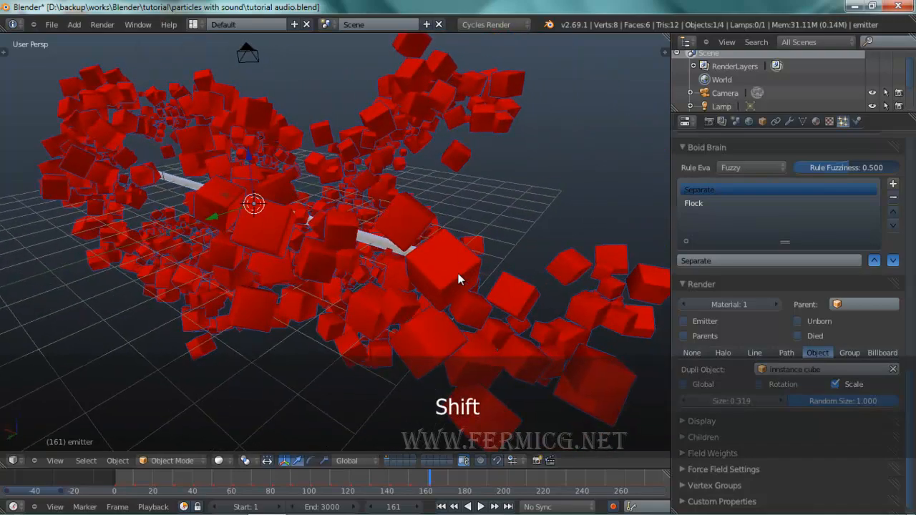
middle_click_drag(404, 282, 516, 294)
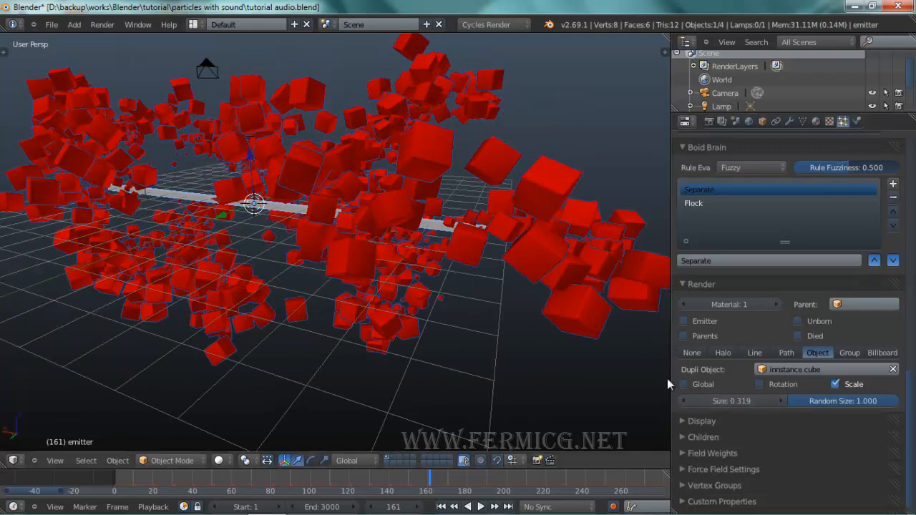
Step: Insert a keyframe on the emitter's particle render size at the current frame
right_click(730, 402)
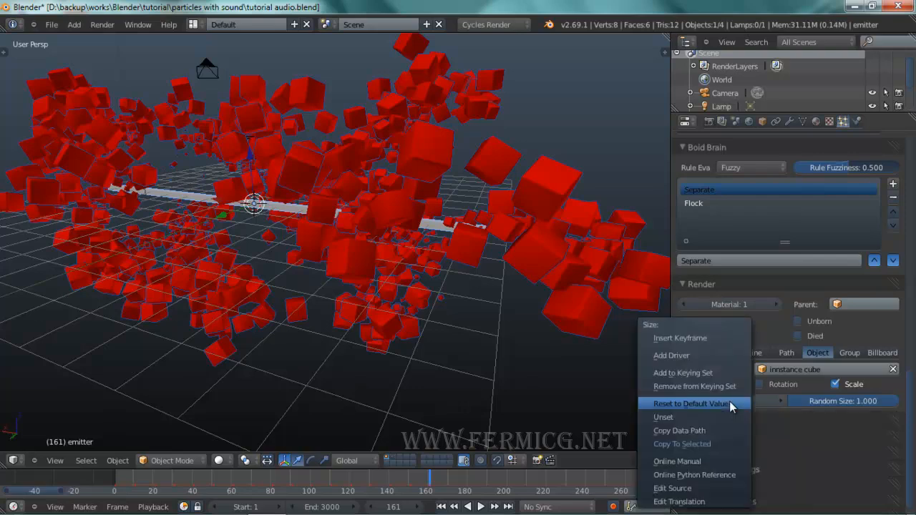
left_click(721, 343)
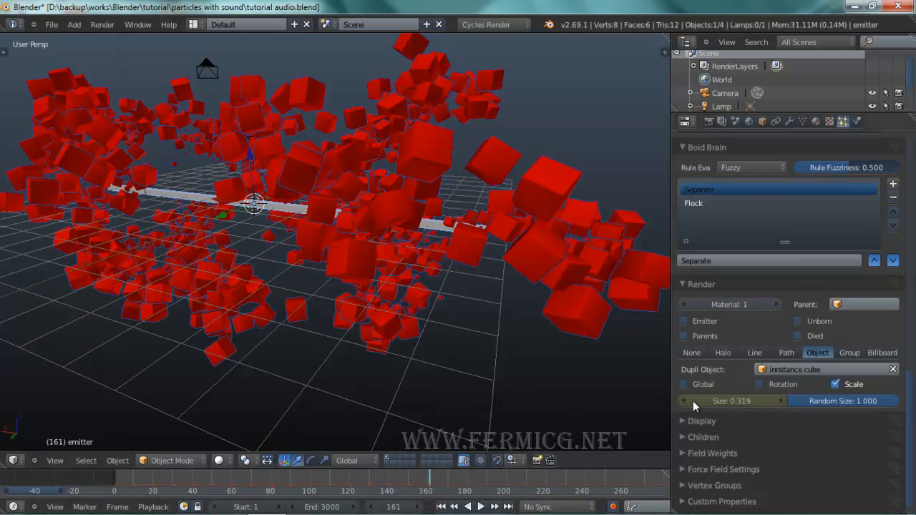
Step: Enlarge the timeline area, switch it to the Graph Editor, and expand the emitter's particle settings to show the Size channel
left_click(193, 25)
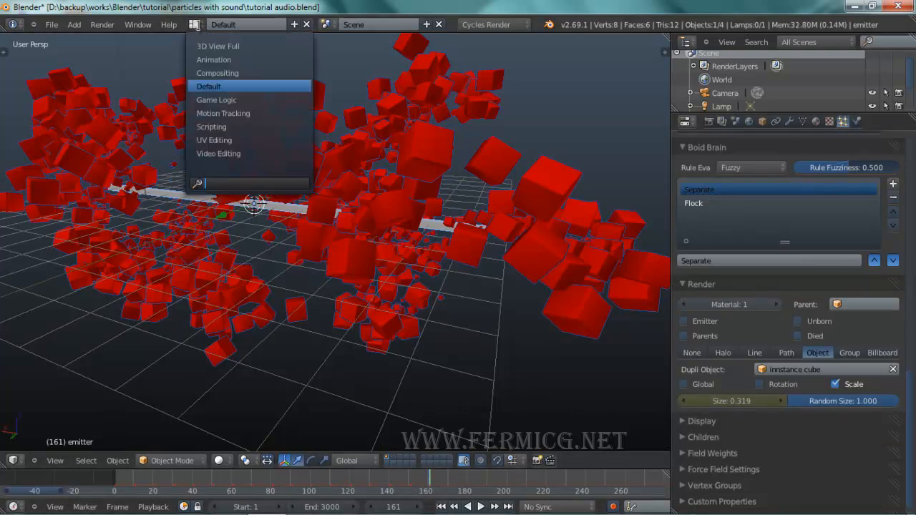
left_click(281, 468)
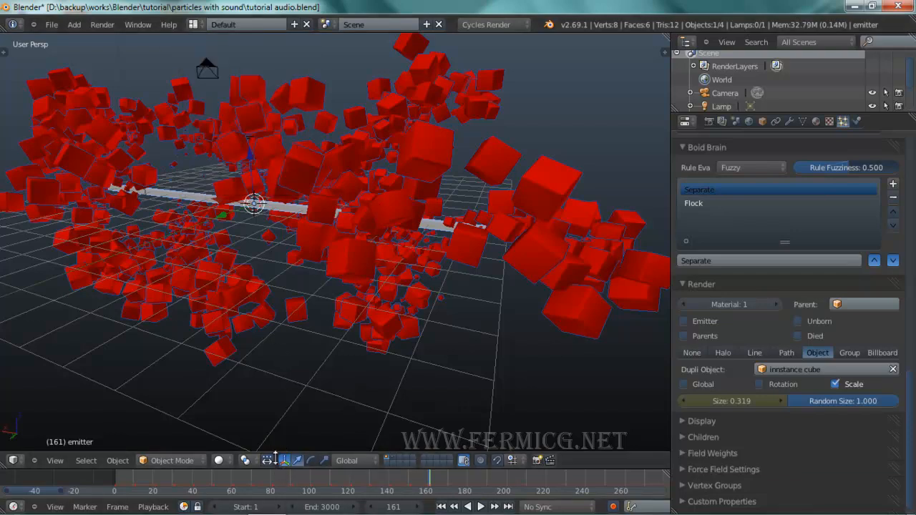
left_click_drag(275, 459, 276, 245)
left_click(12, 507)
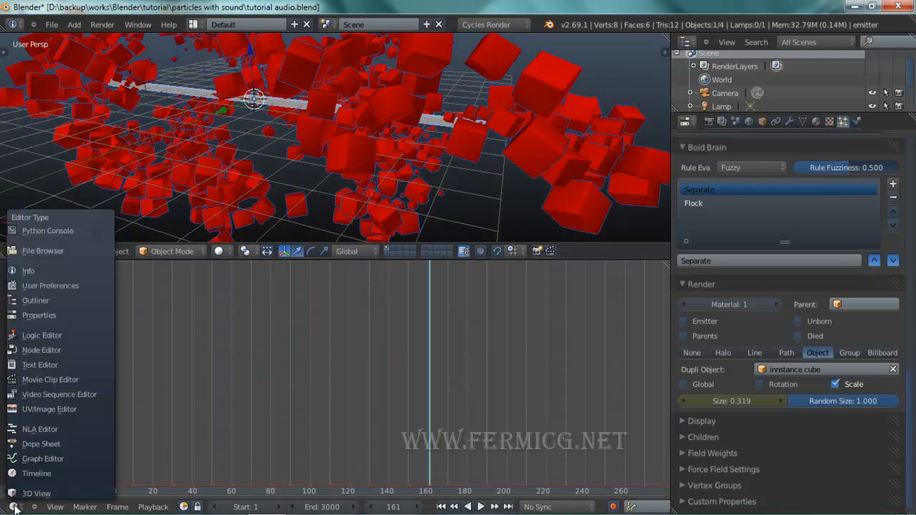
left_click(43, 458)
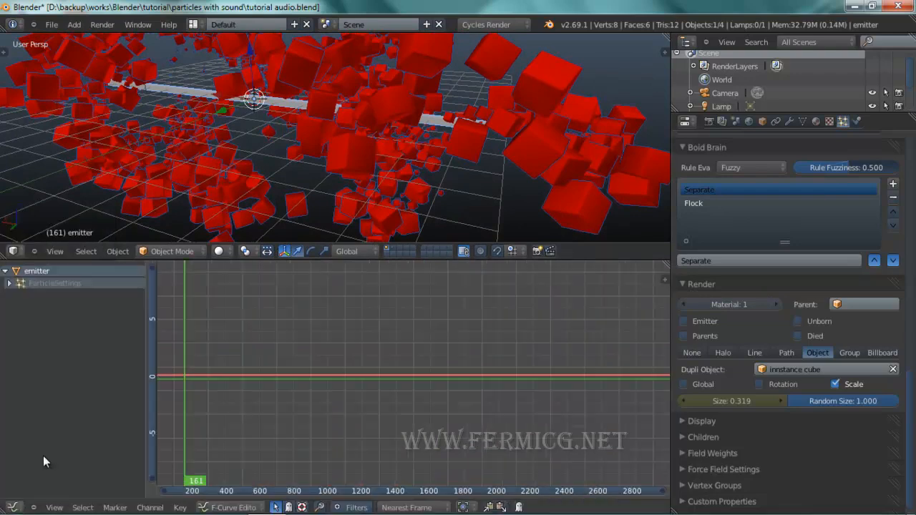
left_click(10, 283)
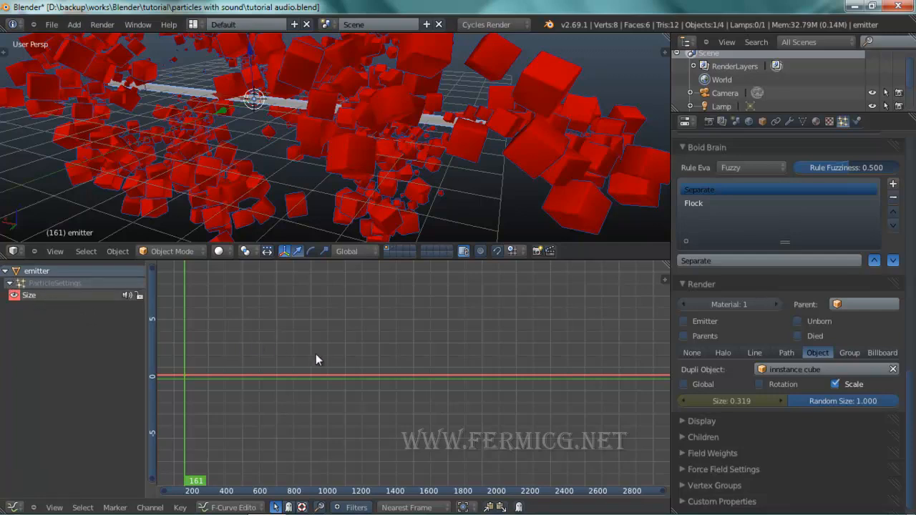
Step: Move the current frame to 1 in the Graph Editor
scroll(329, 354, "down", 2)
scroll(358, 358, "down", 5)
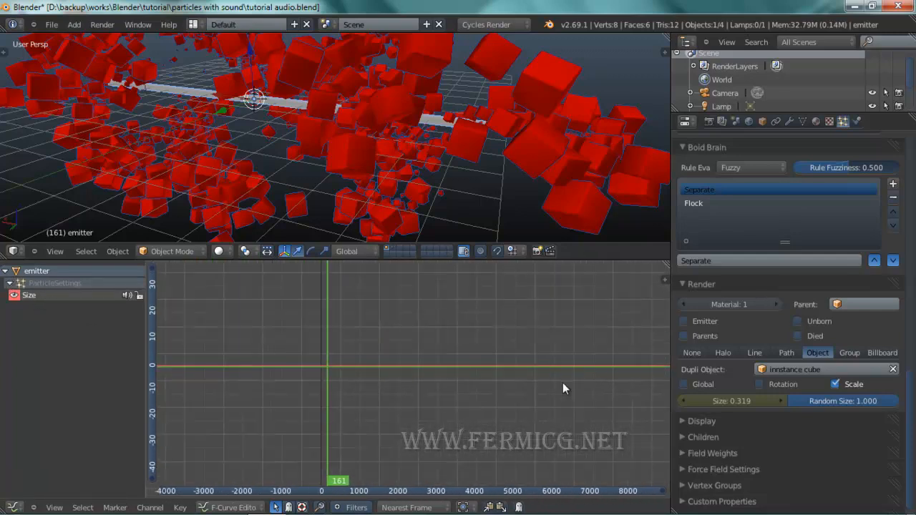
scroll(321, 368, "up", 5)
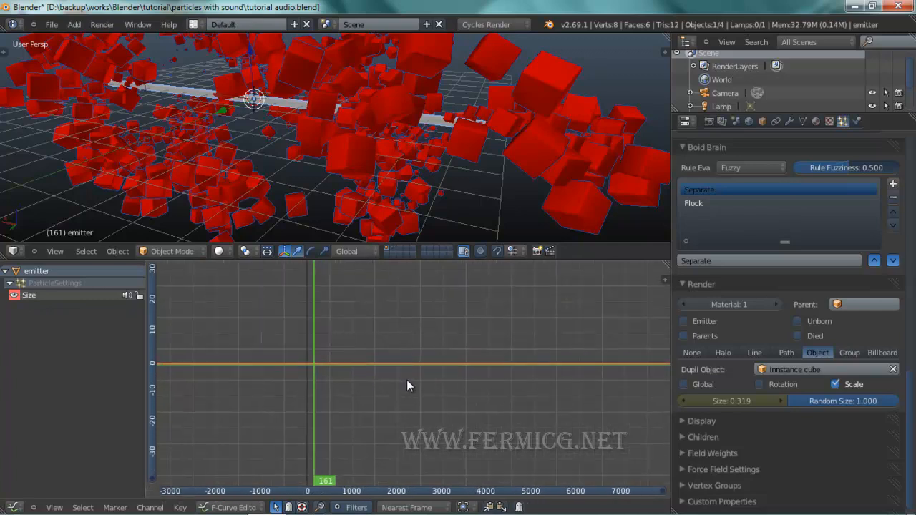
scroll(310, 367, "up", 4)
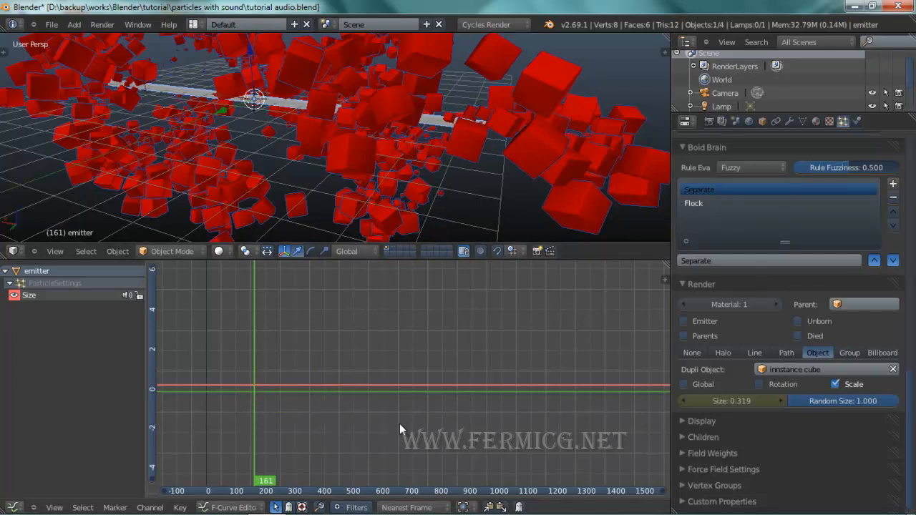
left_click(208, 385)
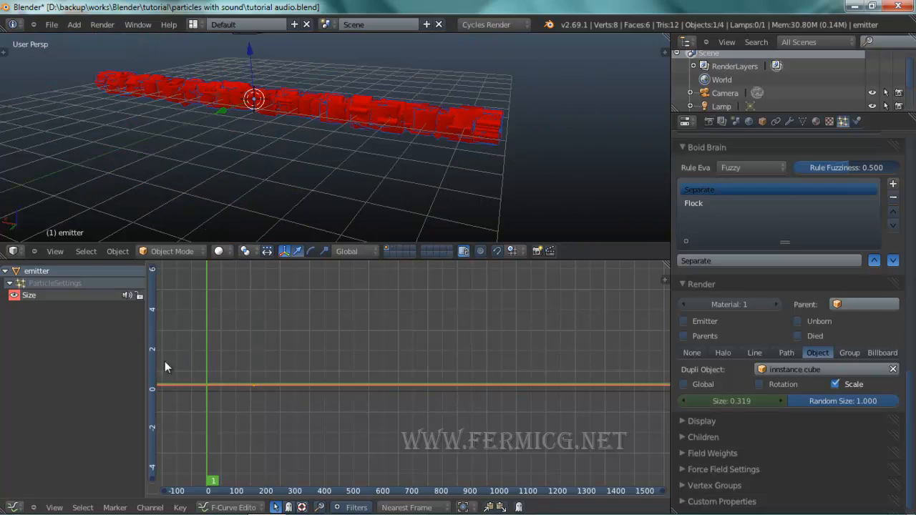
Step: Bake Magic_Marker.mp3 from the D:\musics folder to the emitter's Size F-curve and inspect the baked curve along its full length
left_click(178, 508)
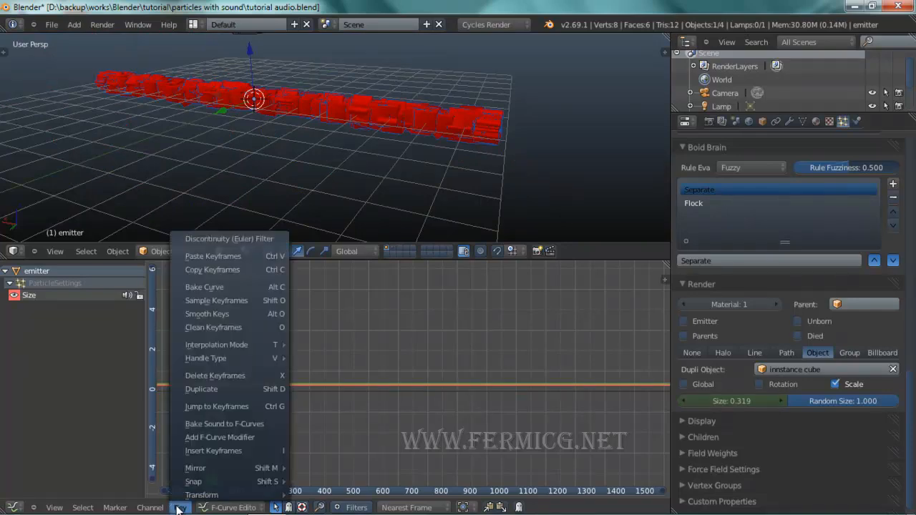
left_click(221, 422)
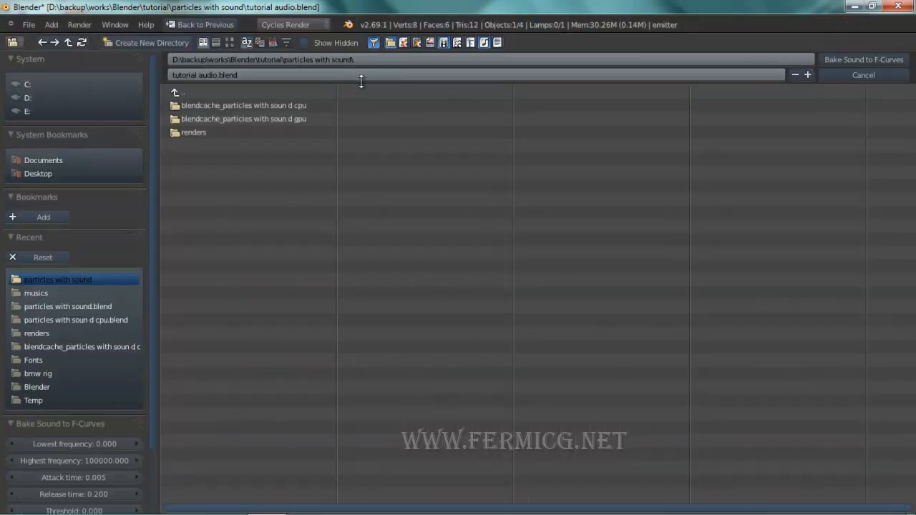
left_click(39, 292)
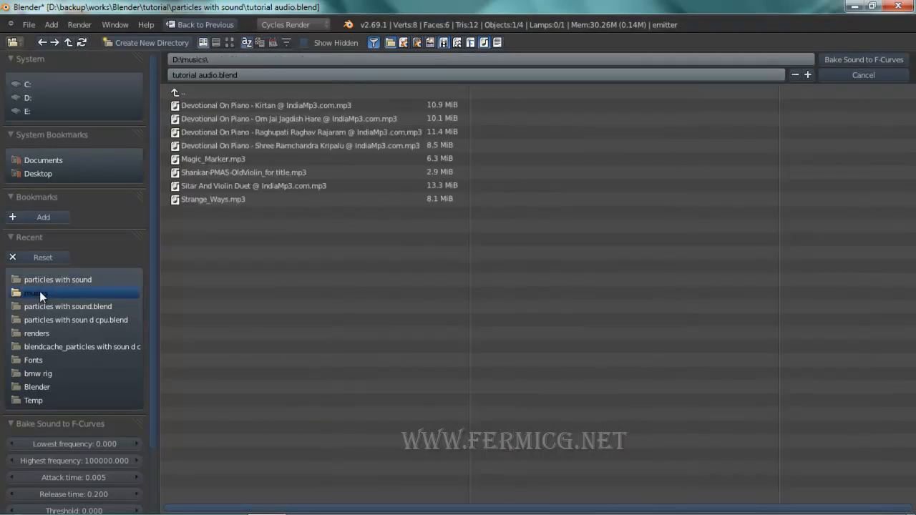
left_click(205, 159)
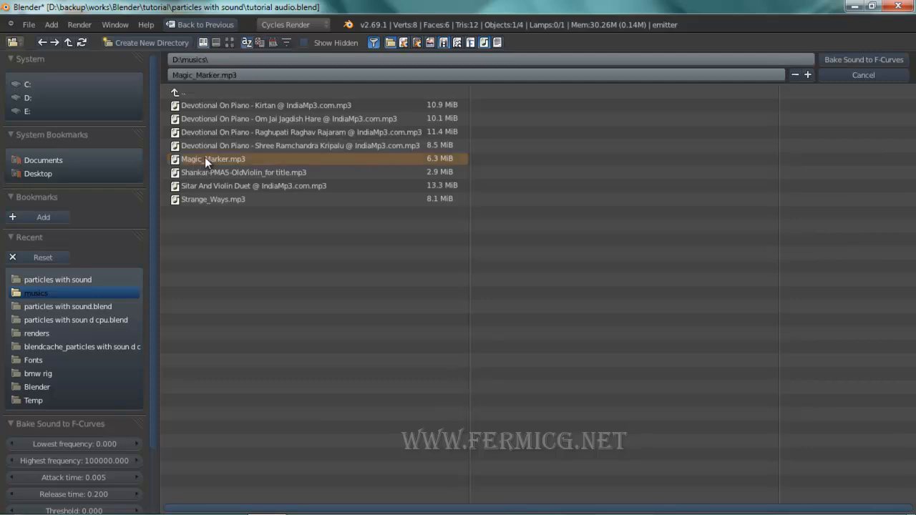
left_click(867, 60)
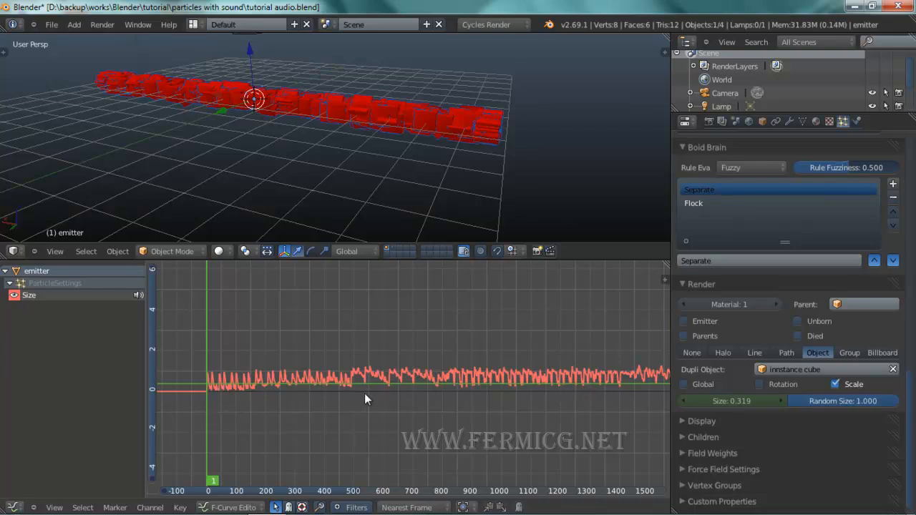
scroll(504, 397, "down", 6)
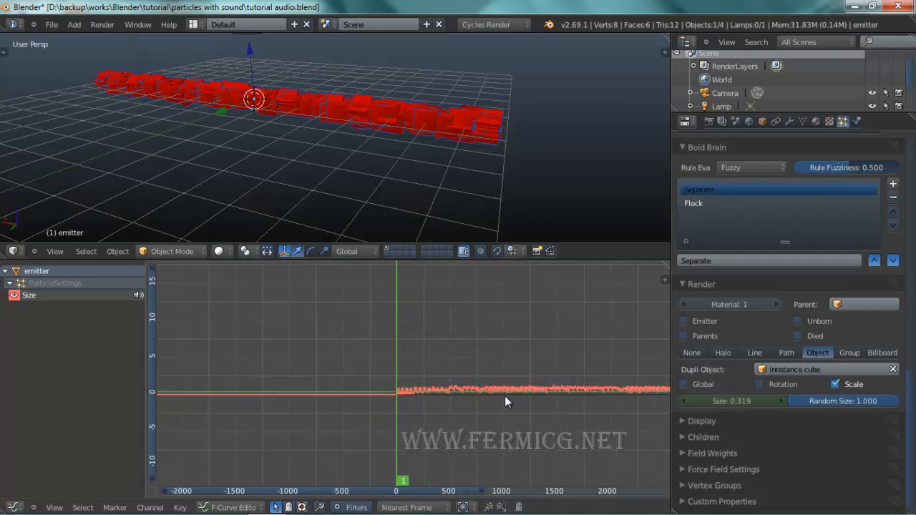
scroll(507, 395, "down", 5)
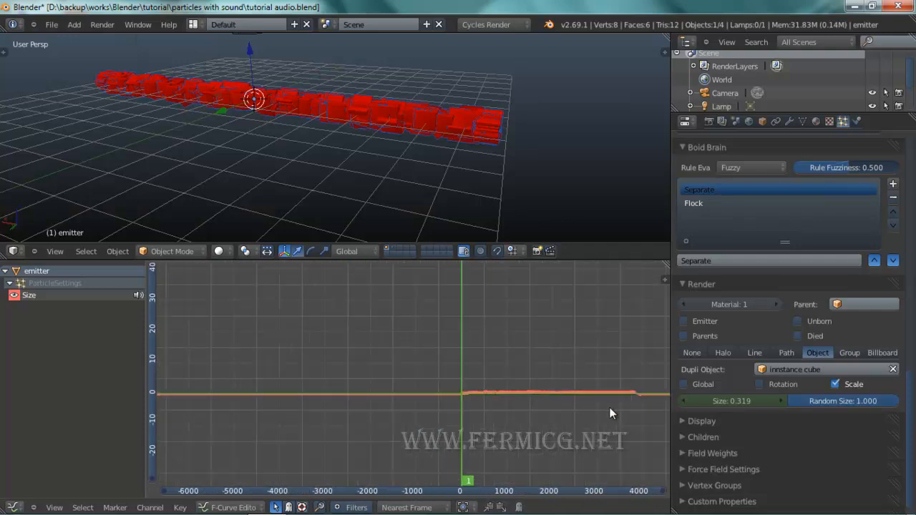
scroll(610, 413, "up", 5)
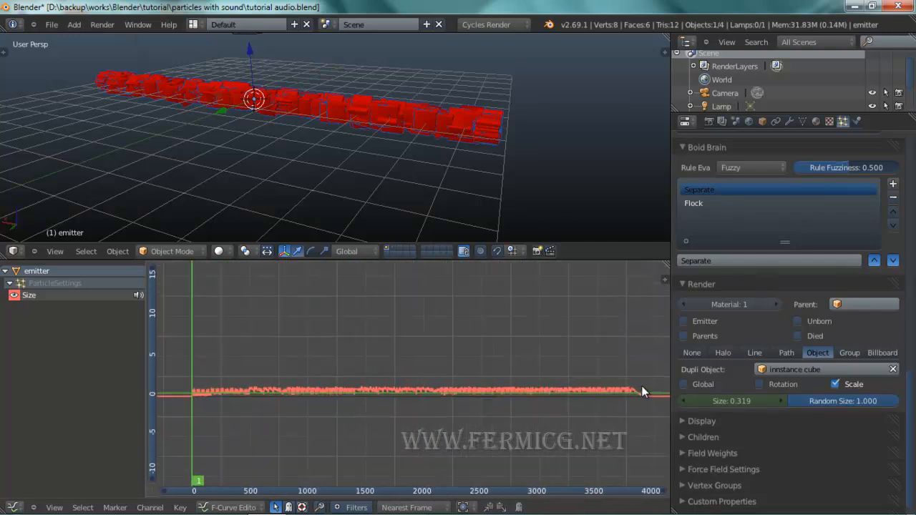
Step: Change the Graph Editor back to the Timeline, shrink that area to a narrow strip and return to frame 1
scroll(643, 393, "up", 1)
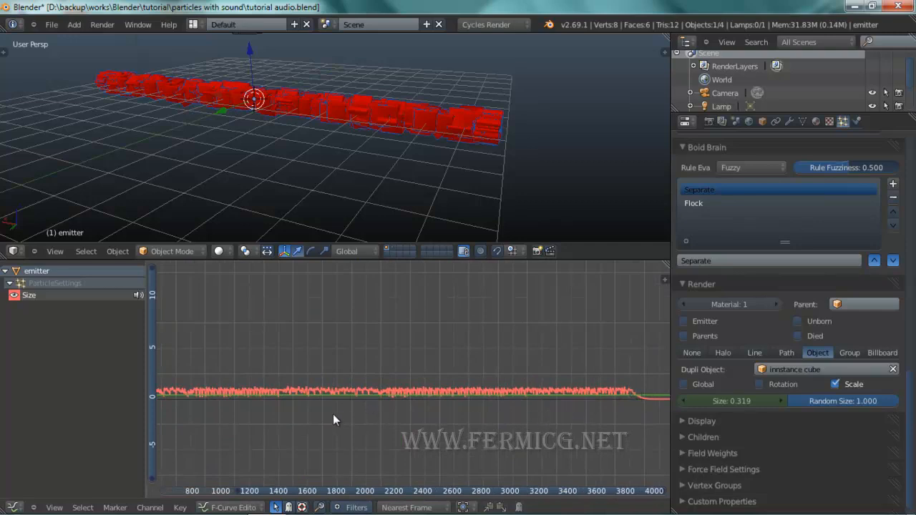
left_click(14, 508)
left_click(45, 474)
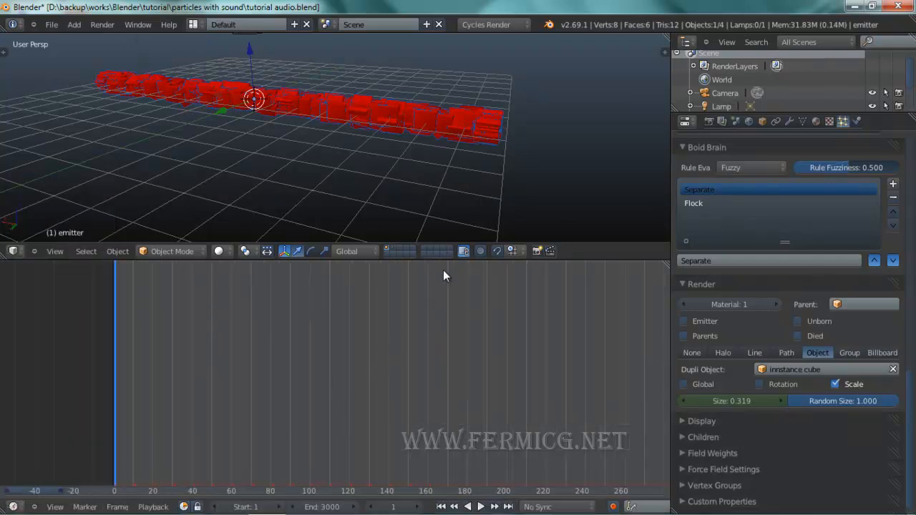
left_click_drag(447, 261, 453, 477)
left_click(441, 506)
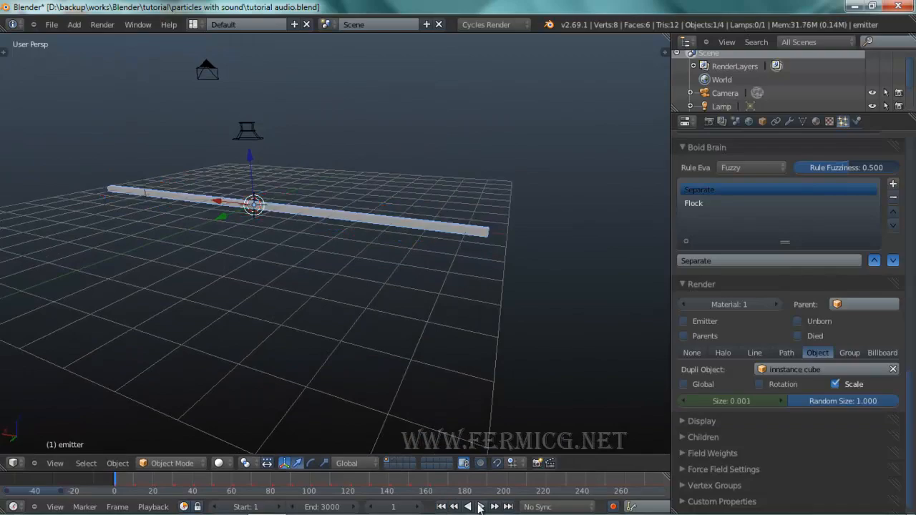
Step: Play the particle animation from frame 1, watch how the cubes change size and inspect the stopped frame from a higher angle
left_click(480, 507)
scroll(462, 243, "up", 2)
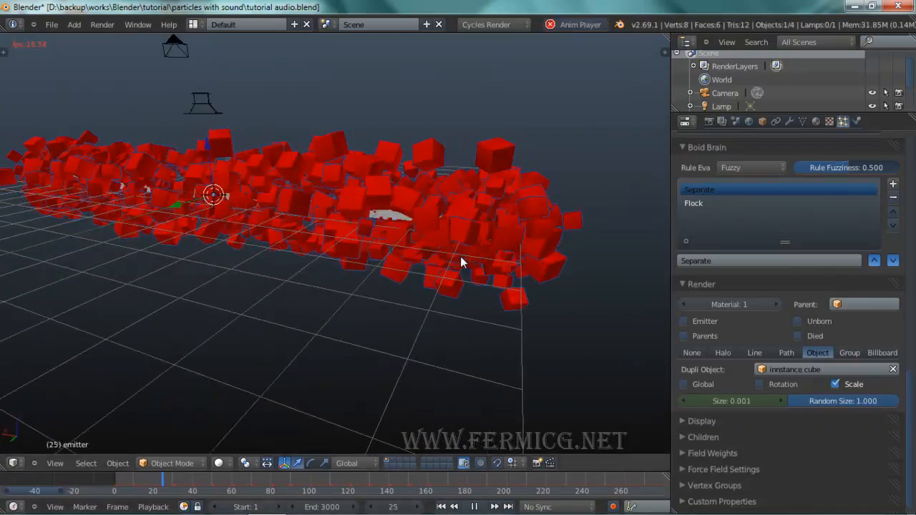
scroll(429, 189, "down", 3)
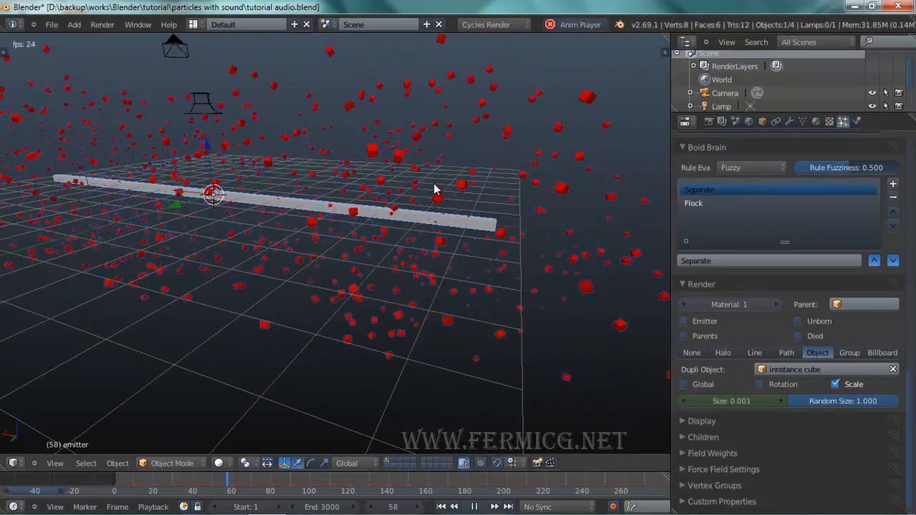
middle_click_drag(360, 208, 413, 214)
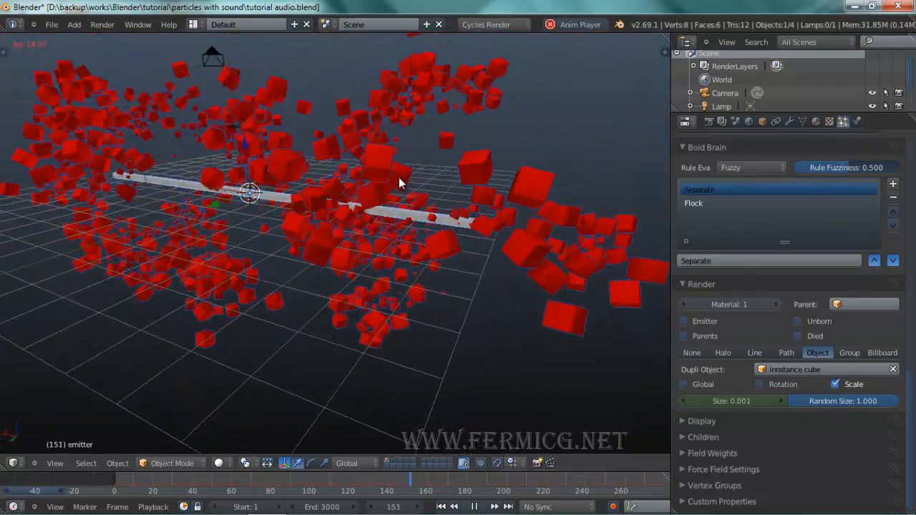
left_click(476, 507)
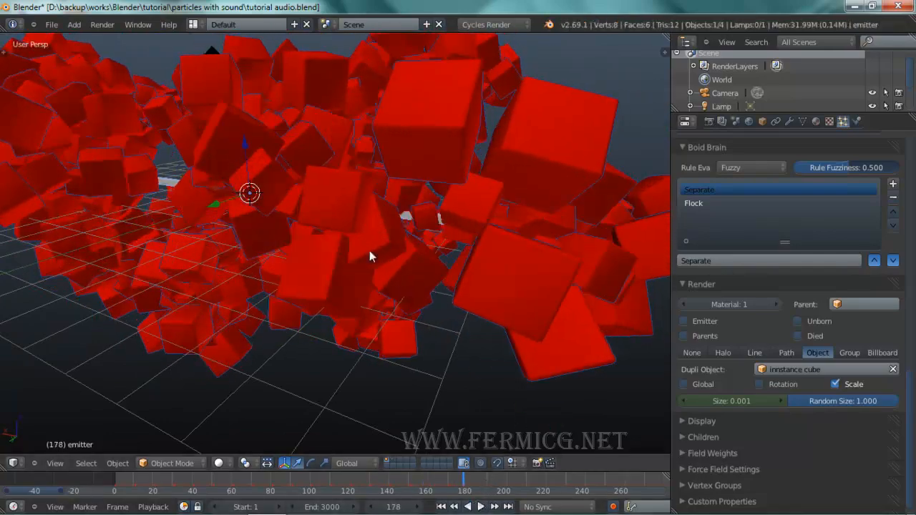
scroll(368, 186, "down", 4)
middle_click_drag(368, 119, 540, 166)
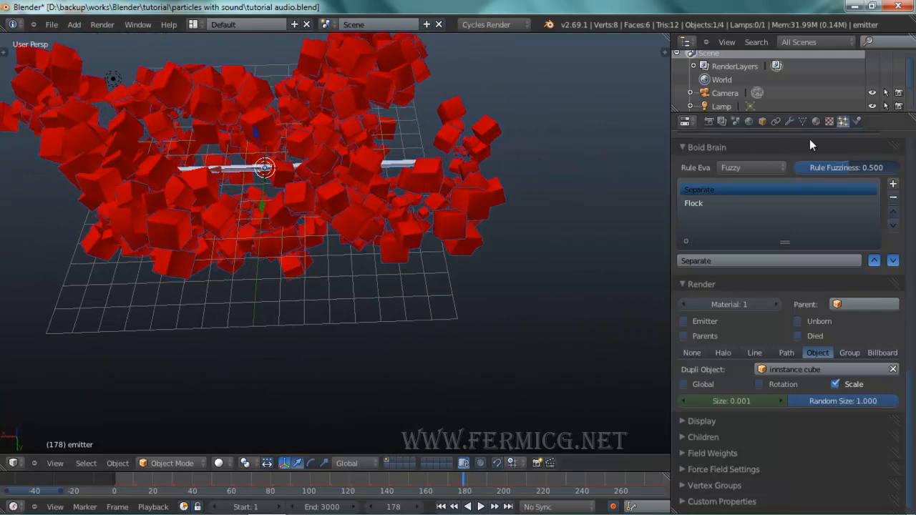
Step: Select the Speaker, display its sound settings and replay the animation from the start to about frame 200
scroll(736, 97, "down", 2)
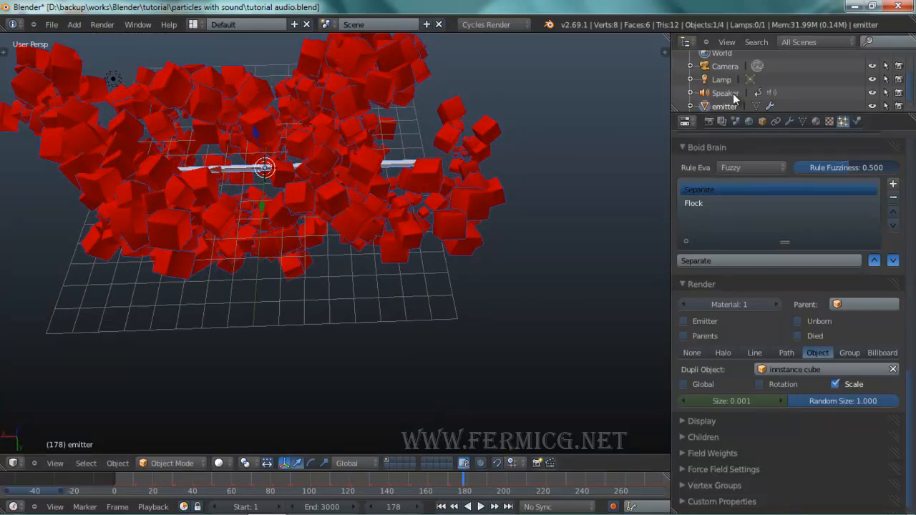
left_click(733, 93)
left_click(789, 121)
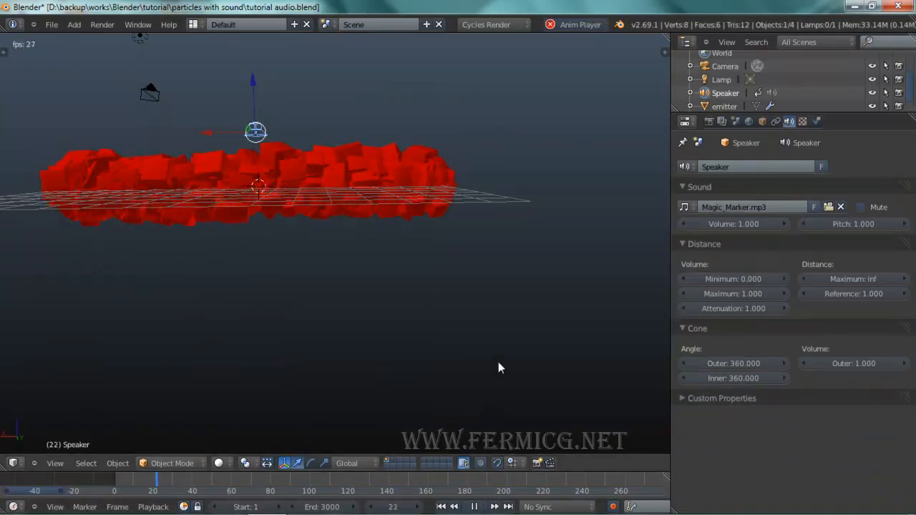
middle_click_drag(410, 379, 470, 372)
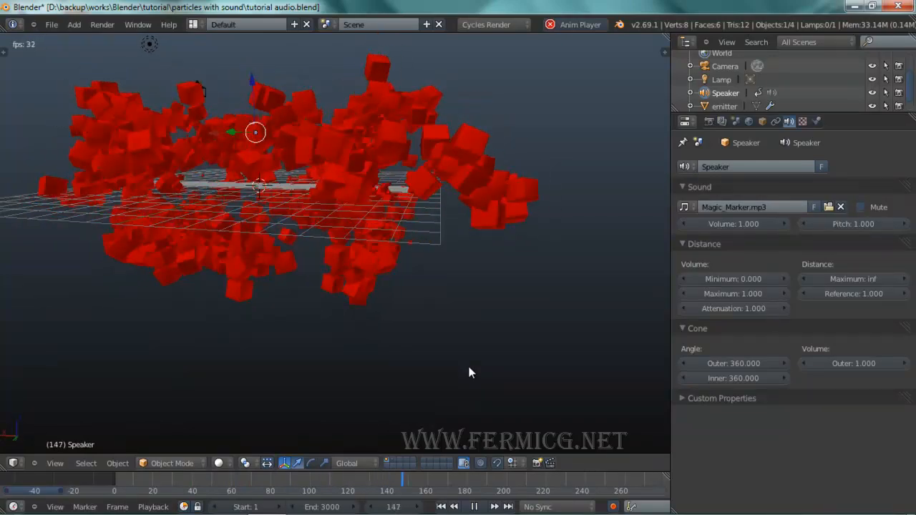
left_click(473, 505)
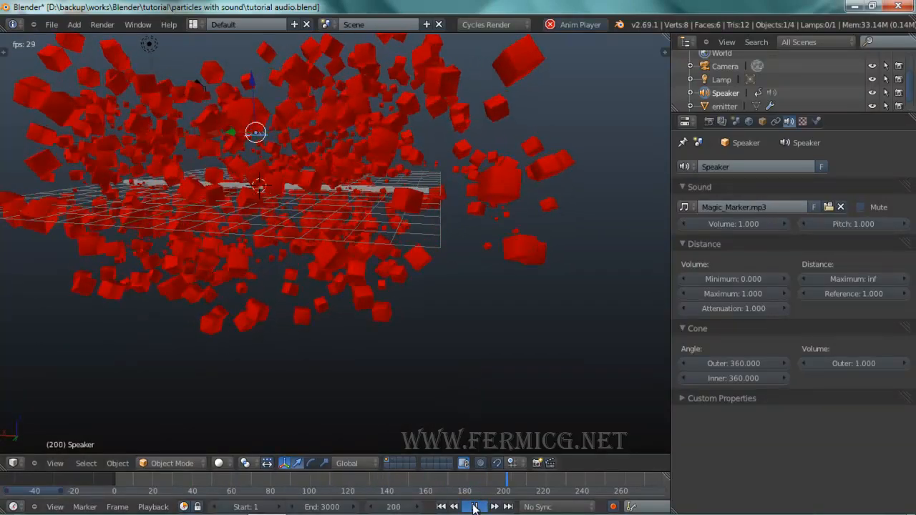
Step: Mute the Speaker's Magic_Marker.mp3 sound and save over tutorial audio.blend
left_click(860, 207)
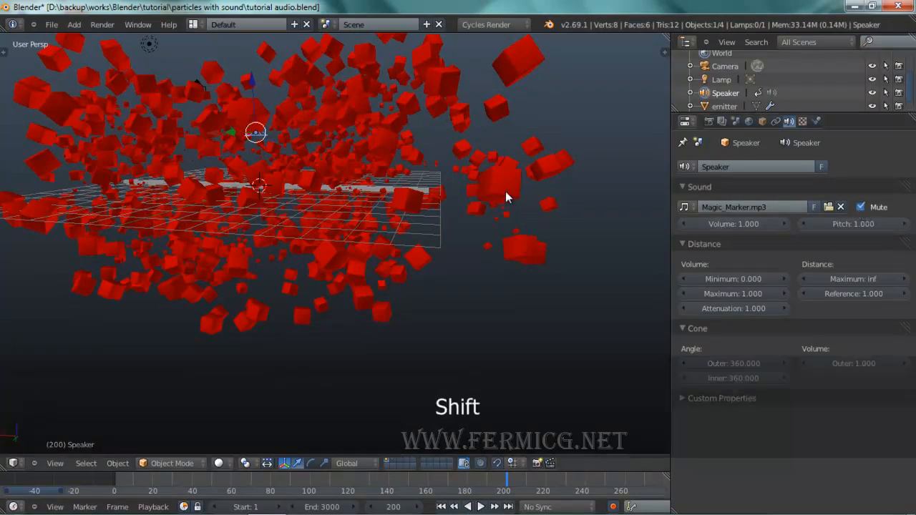
middle_click_drag(506, 191, 480, 292, "shift")
scroll(519, 260, "up", 3)
scroll(493, 260, "down", 1)
scroll(481, 292, "down", 1)
mouse_move(505, 205)
middle_mouse_down()
mouse_move(487, 230)
mouse_move(502, 215)
middle_mouse_up()
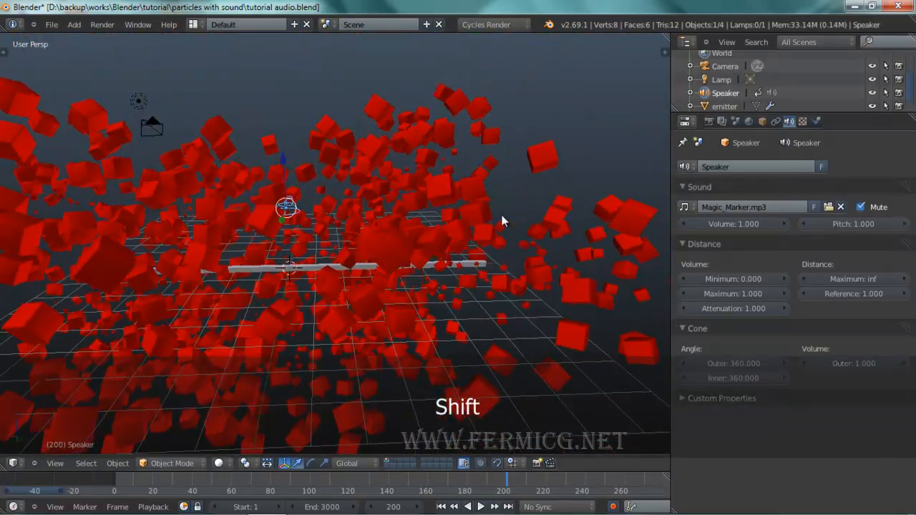
key("ctrl+s")
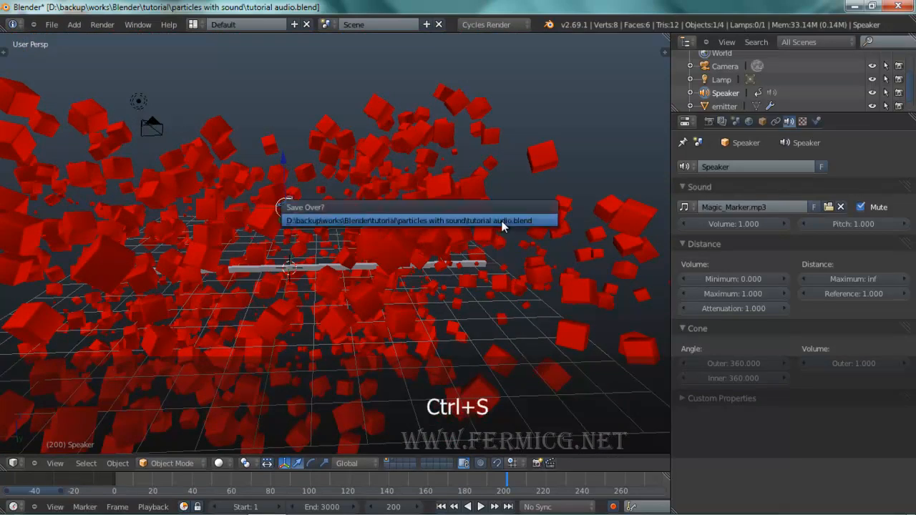
left_click(501, 221)
Step: Preview the particle cubes with Rendered viewport shading from another angle and return the viewport to Solid shading
left_click(218, 463)
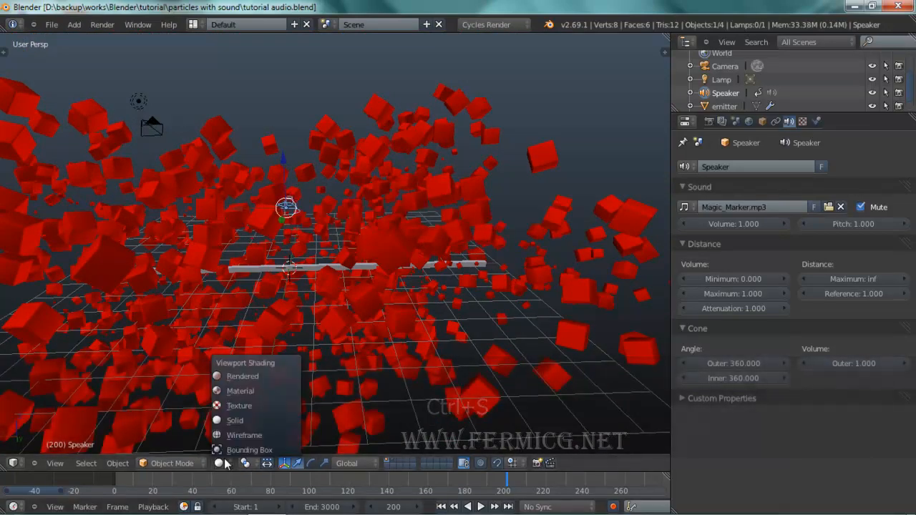
left_click(252, 379)
right_click(288, 346)
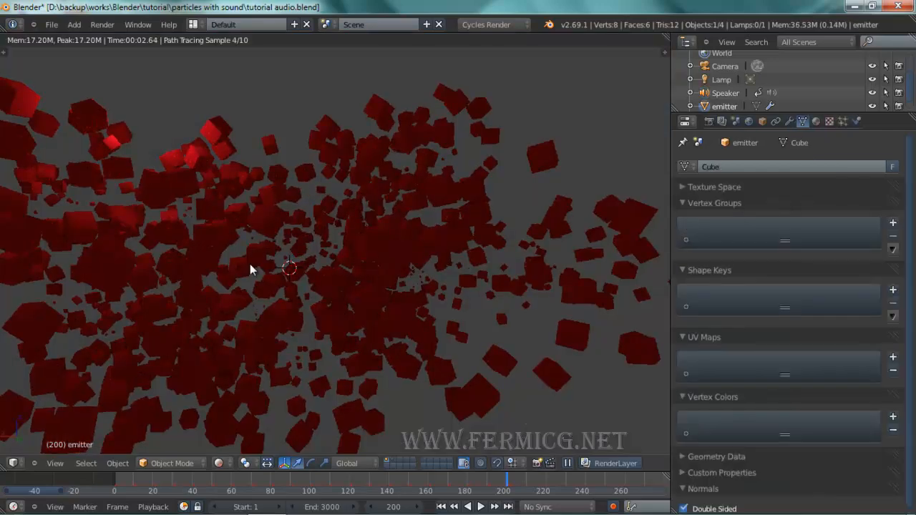
mouse_move(396, 255)
middle_mouse_down()
mouse_move(401, 227)
mouse_move(318, 220)
mouse_move(313, 300)
middle_mouse_up()
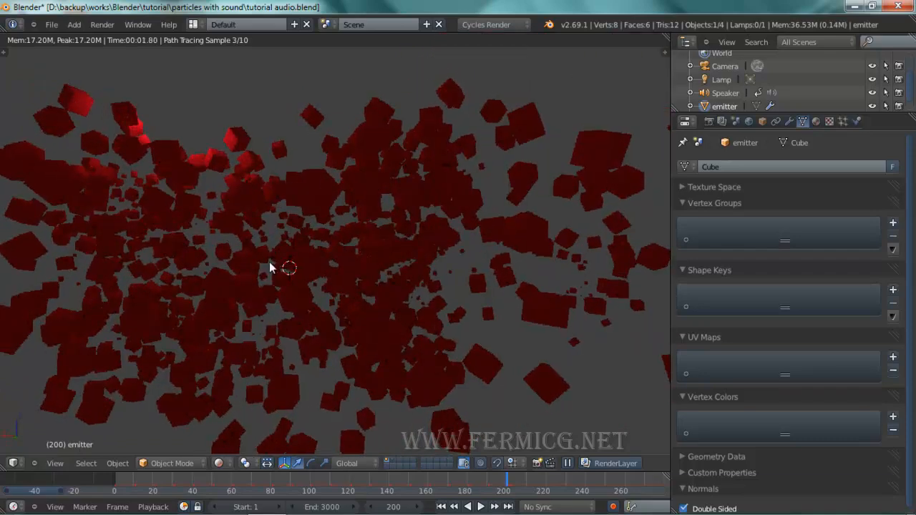
left_click(228, 464)
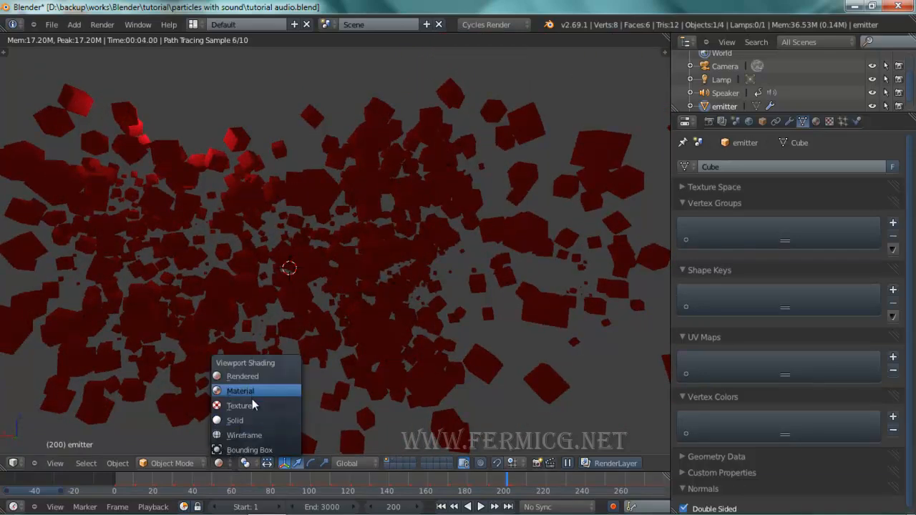
left_click(235, 420)
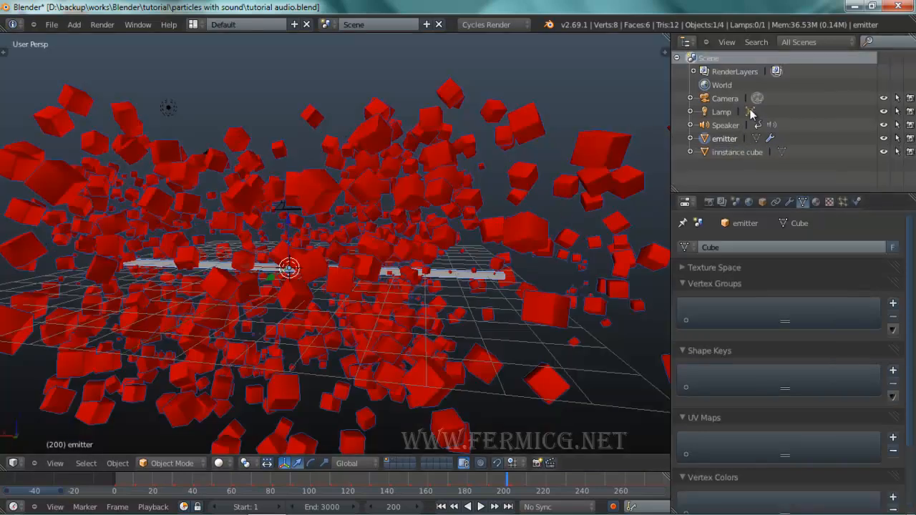
Step: Delete the Lamp from the scene and set the World surface color to pure white, RGB 1.000
left_click(721, 113)
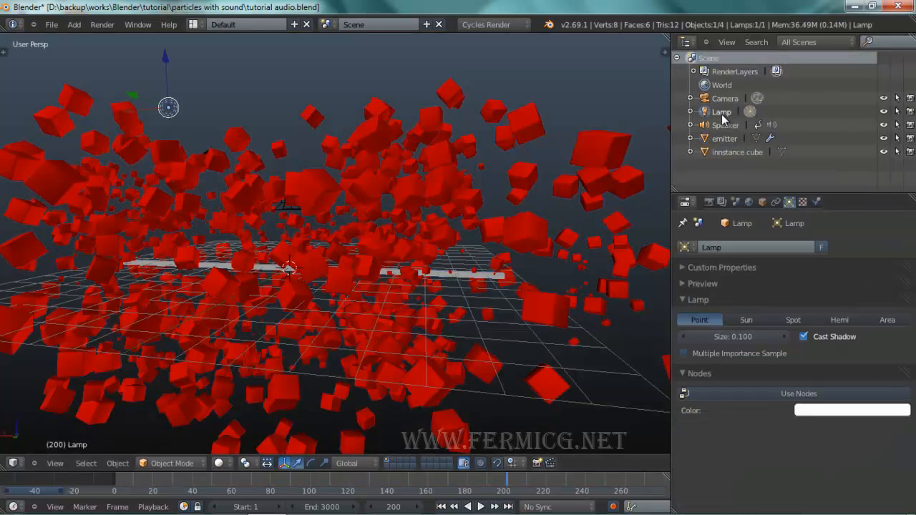
key("Delete")
left_click(315, 158)
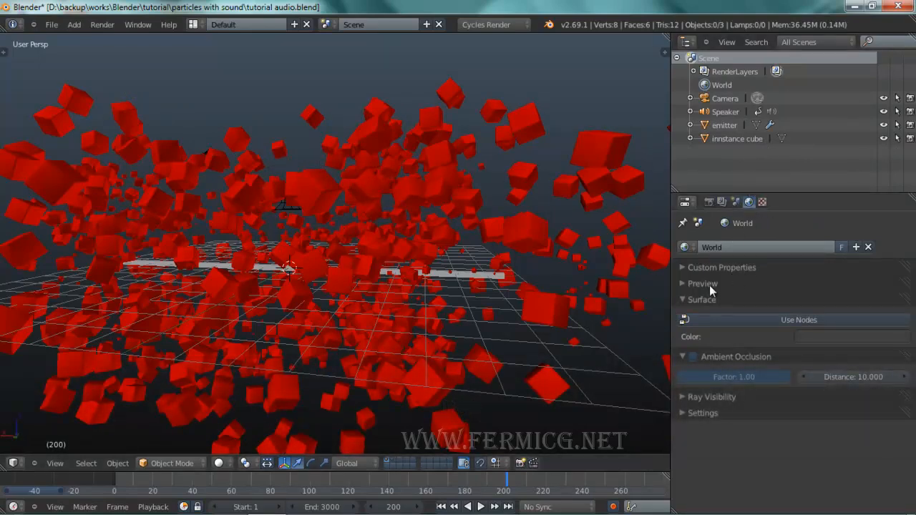
left_click(821, 337)
left_click_drag(900, 242, 901, 155)
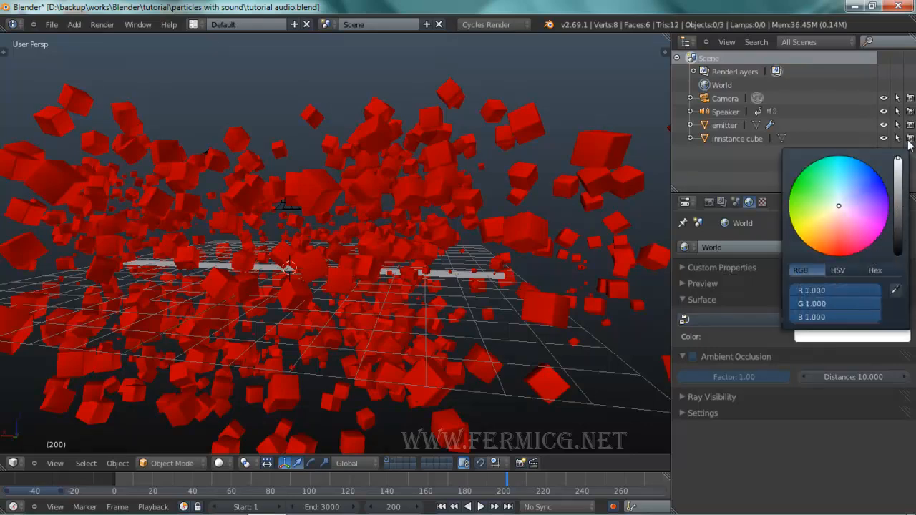
Step: Check the particles against the white world in Rendered shading from several angles and switch back to Solid shading
left_click(218, 463)
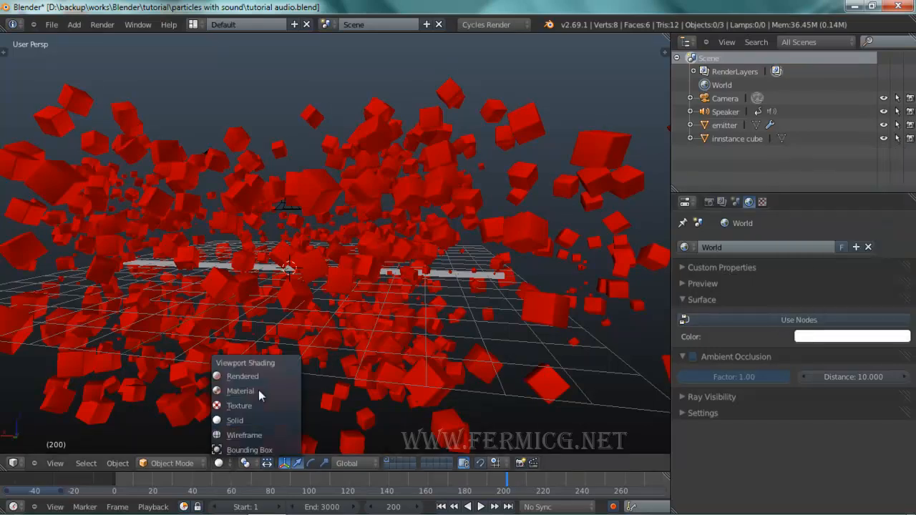
left_click(264, 379)
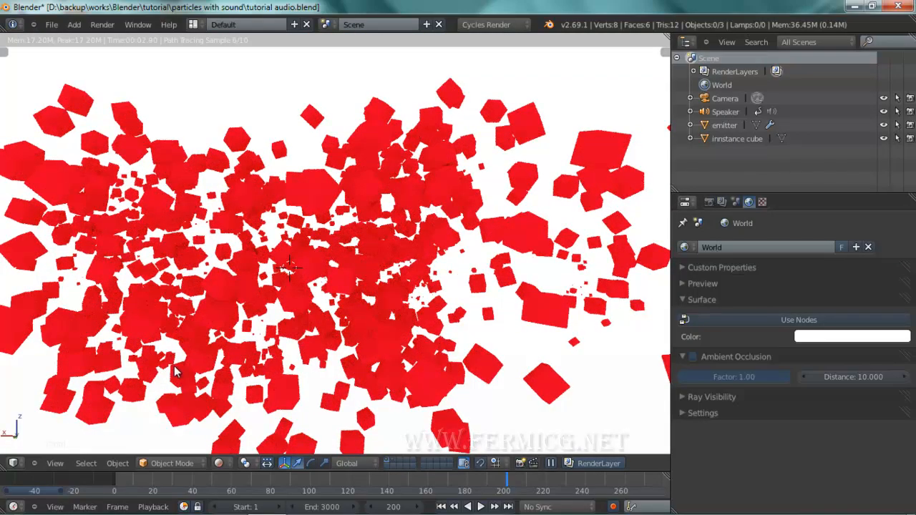
middle_click_drag(333, 279, 361, 218)
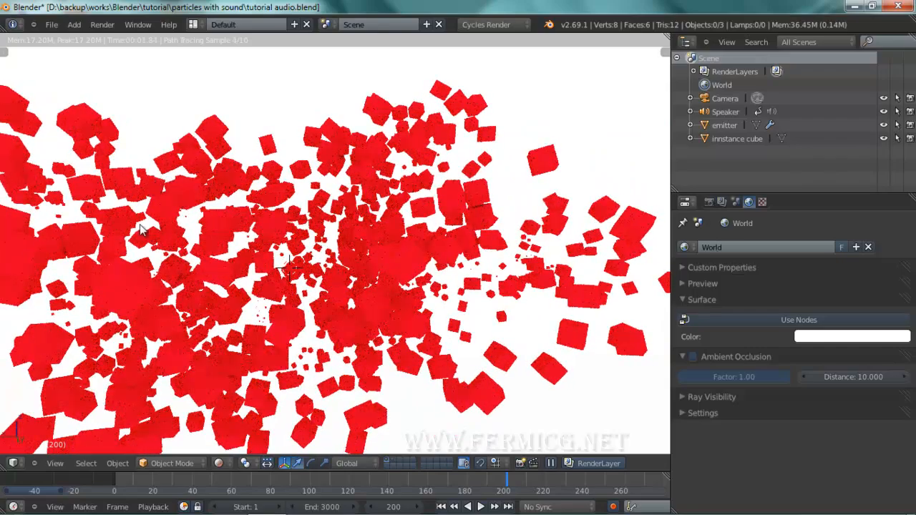
middle_click_drag(482, 266, 487, 226)
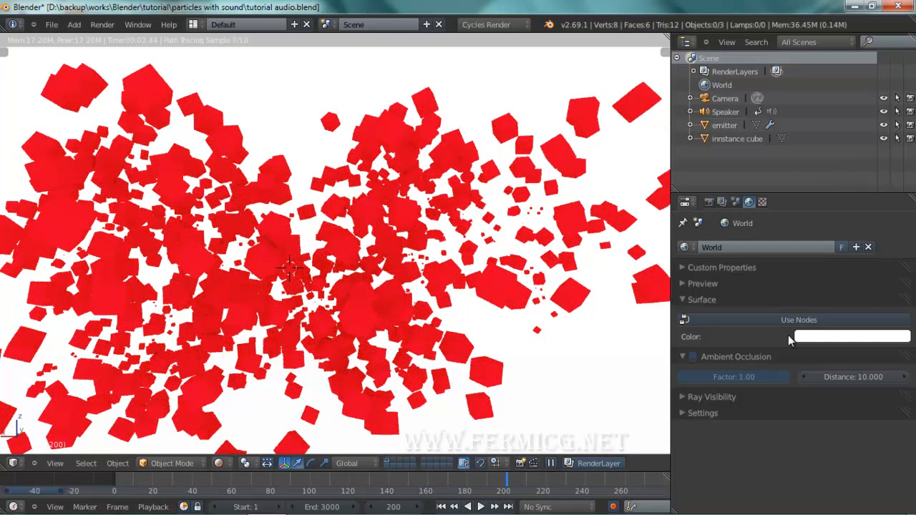
left_click(218, 463)
left_click(240, 415)
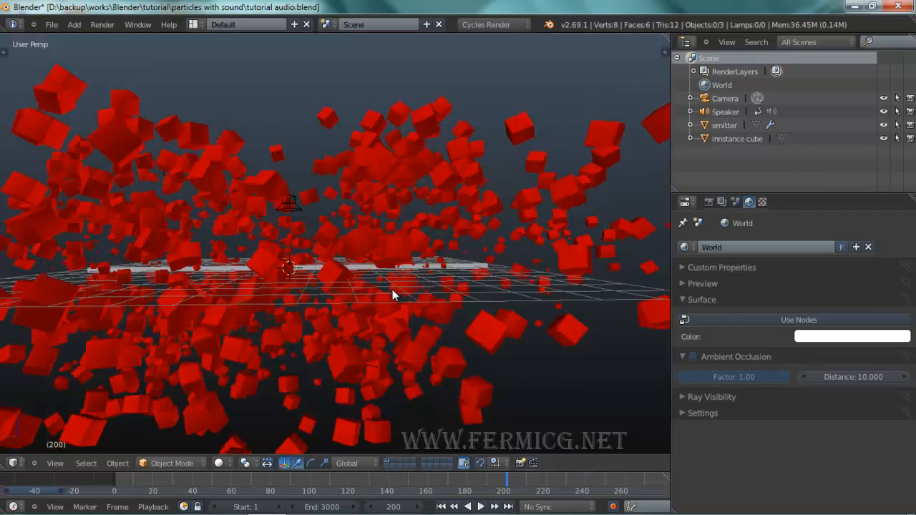
Step: Show the layer containing the instance cube, select the cube and display the settings of its particle material
middle_click_drag(392, 289, 385, 308)
middle_click_drag(413, 256, 464, 231, "shift")
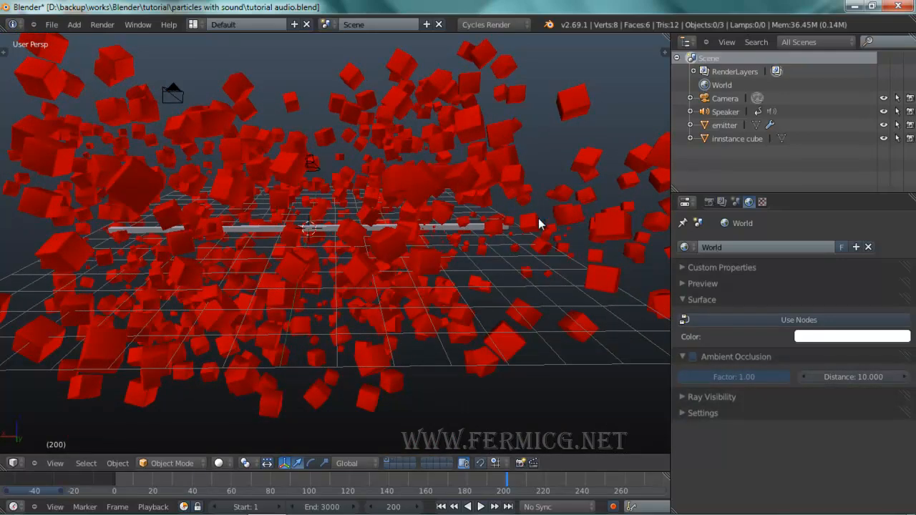
left_click(393, 462)
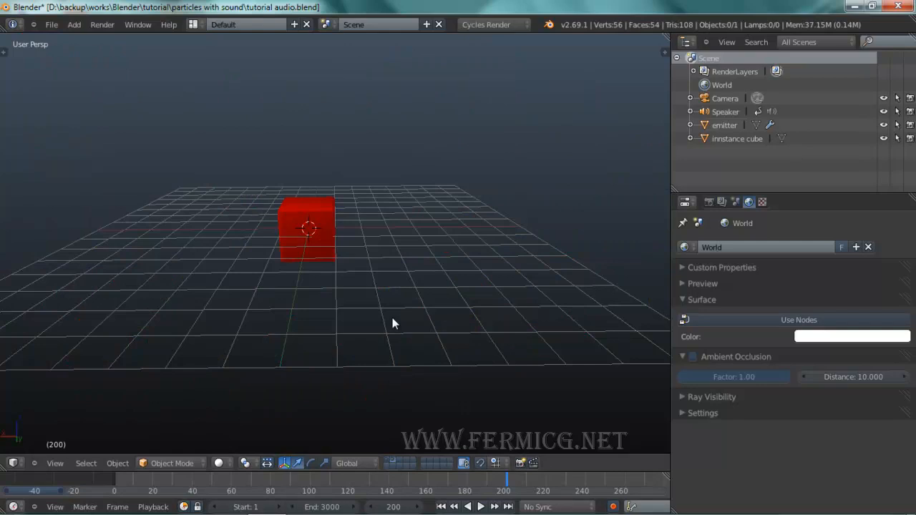
right_click(323, 204)
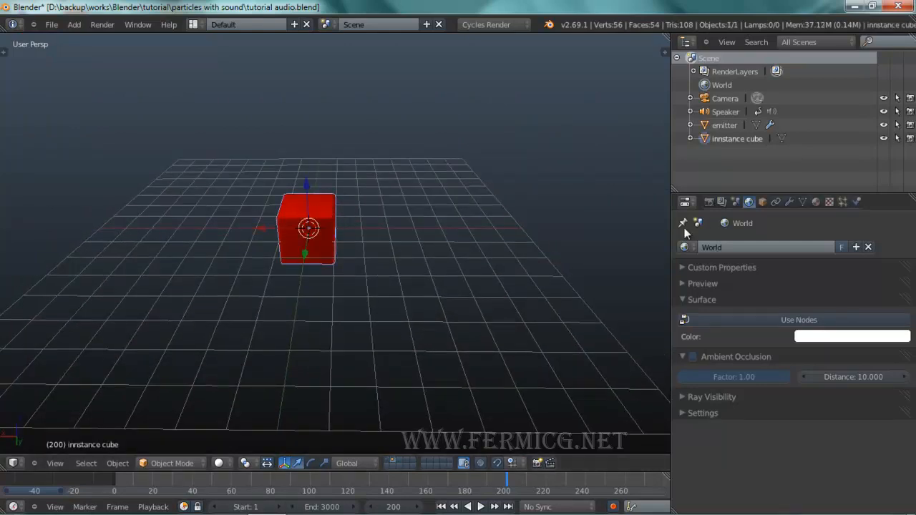
left_click(816, 203)
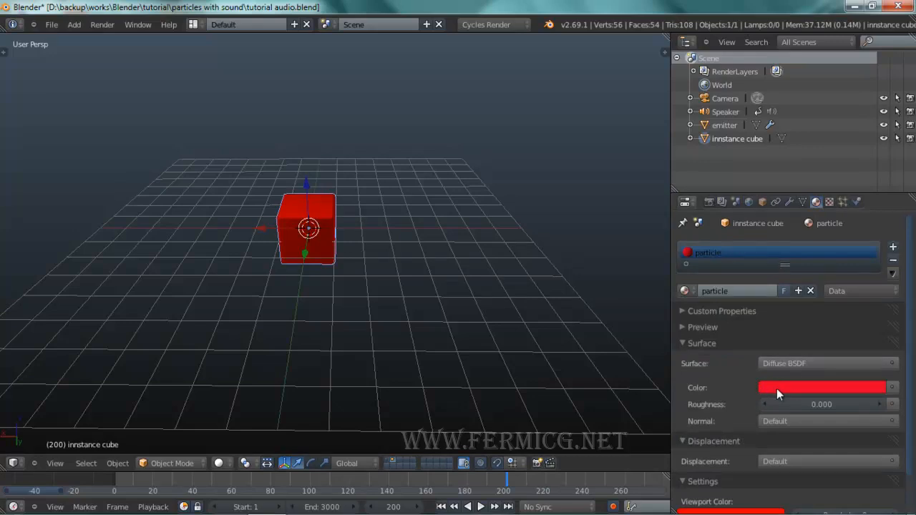
left_click(893, 387)
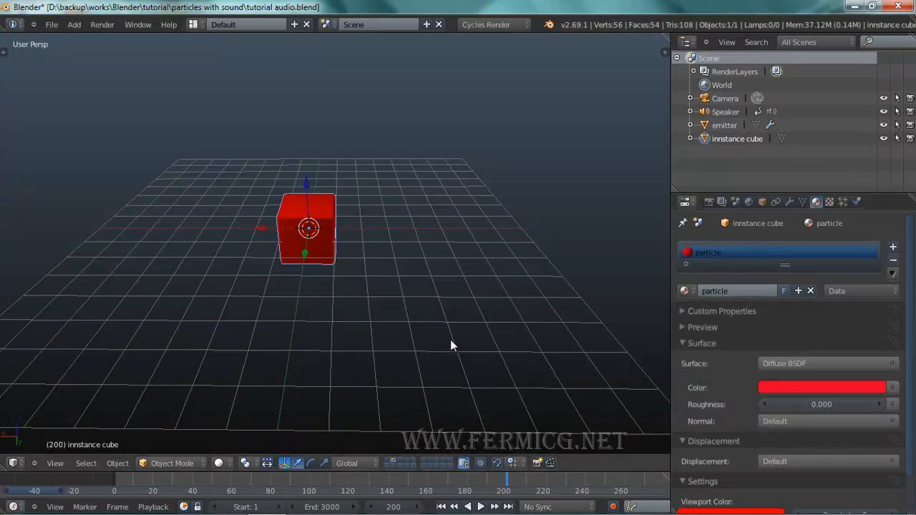
Step: Zoom in on the instance cube and switch the viewport to Rendered shading
scroll(450, 339, "up", 3)
left_click(225, 465)
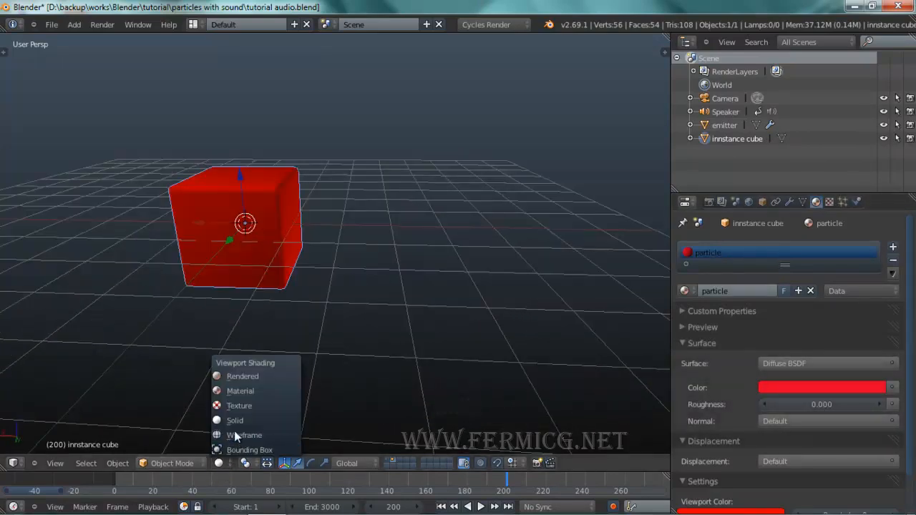
left_click(250, 376)
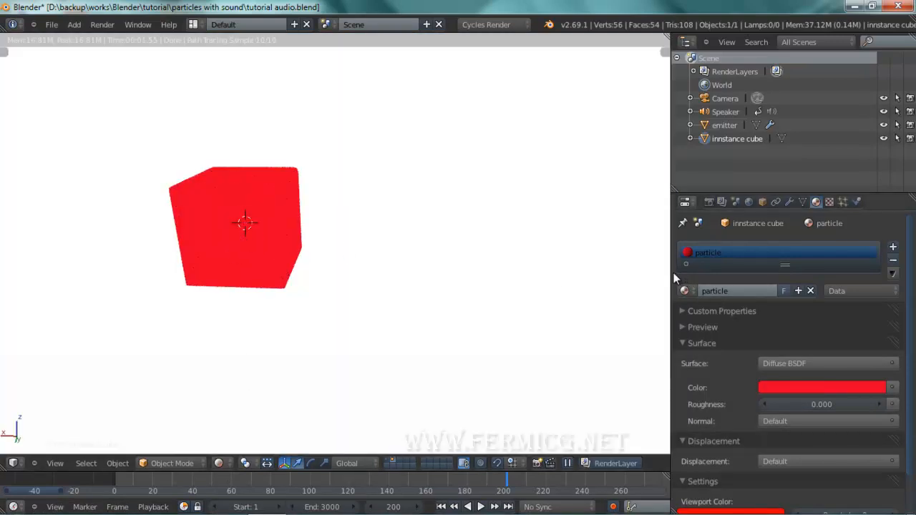
Step: Turn the Properties area into a wide Node Editor showing the particle material's nodes, with its sidebar hidden
left_click_drag(671, 270, 475, 279)
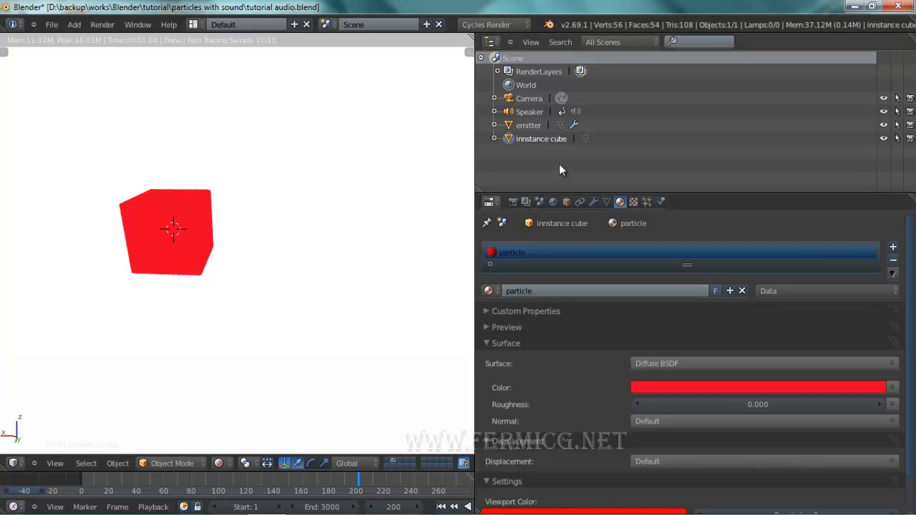
left_click(490, 202)
left_click(497, 363)
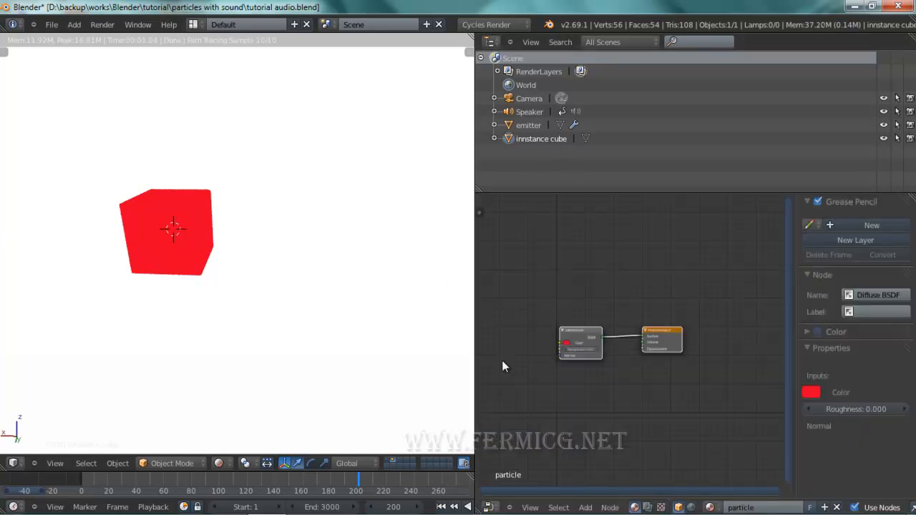
scroll(628, 304, "up", 2)
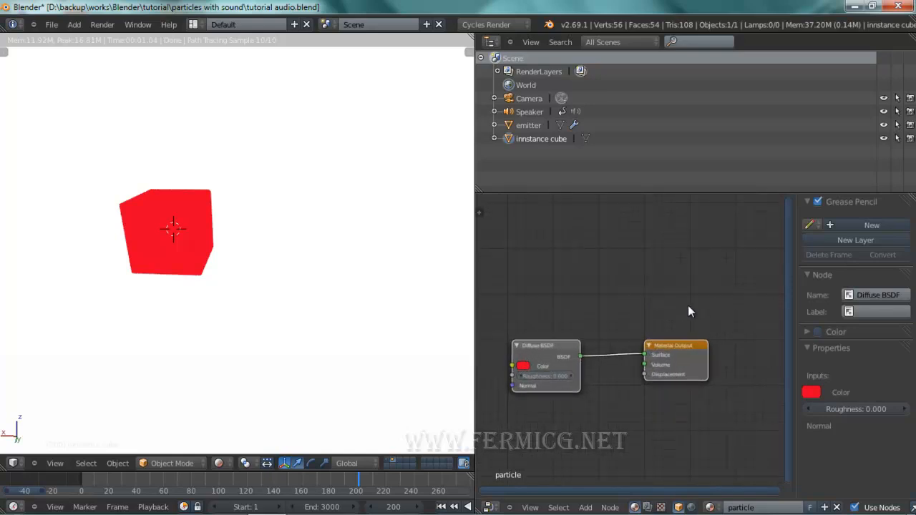
key("n")
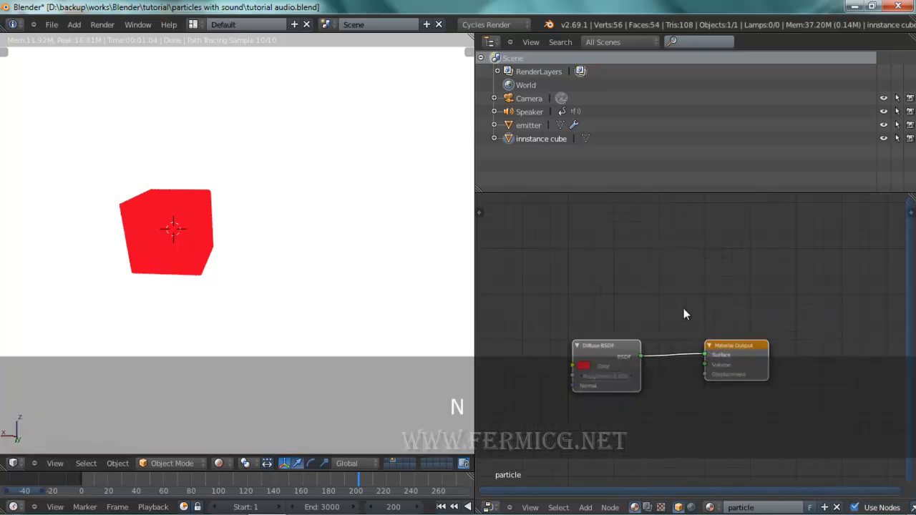
middle_click_drag(707, 285, 700, 247, "shift")
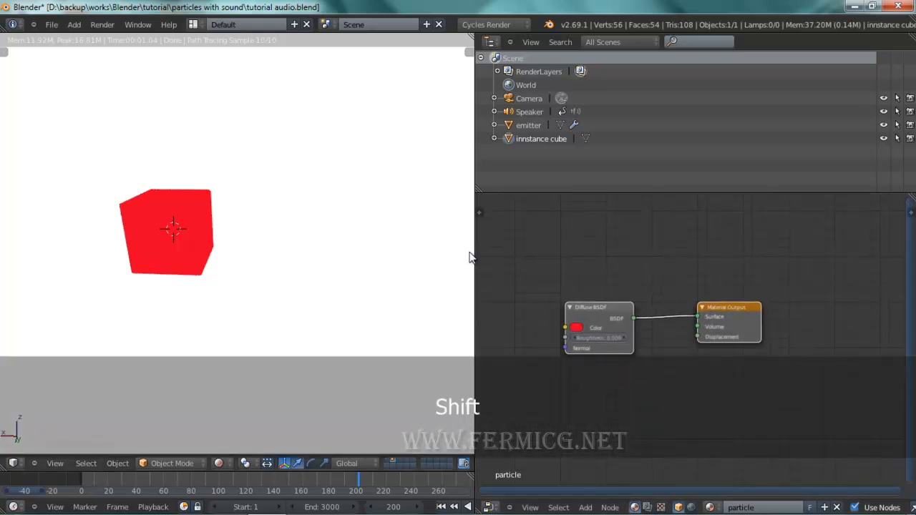
left_click_drag(473, 251, 300, 252)
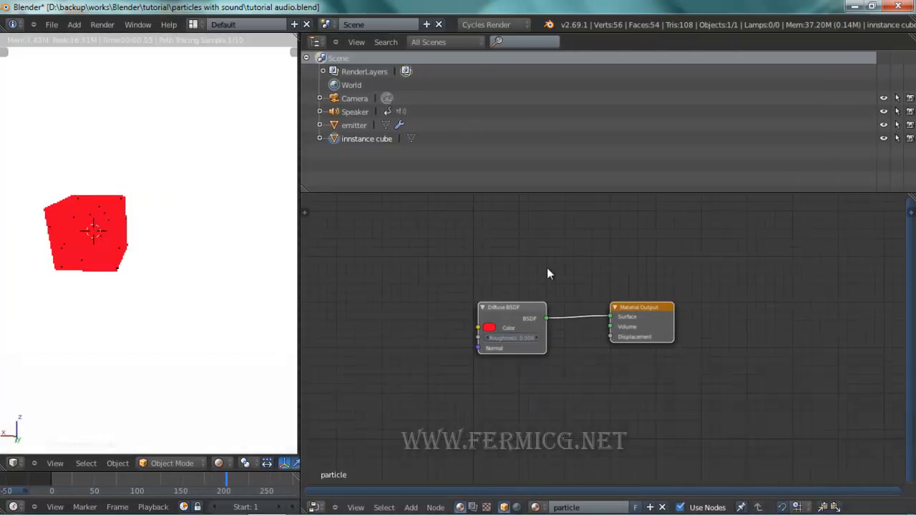
Step: Move the Diffuse BSDF node closer to the Material Output and add a Particle Info node before it
scroll(567, 265, "up", 5)
middle_click_drag(575, 265, 518, 166, "shift")
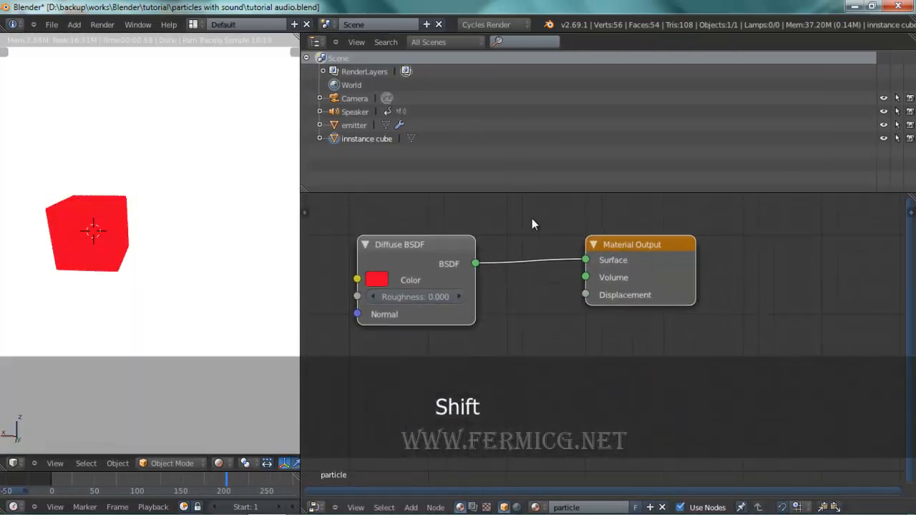
scroll(532, 219, "up", 1)
middle_click_drag(535, 231, 615, 207, "shift")
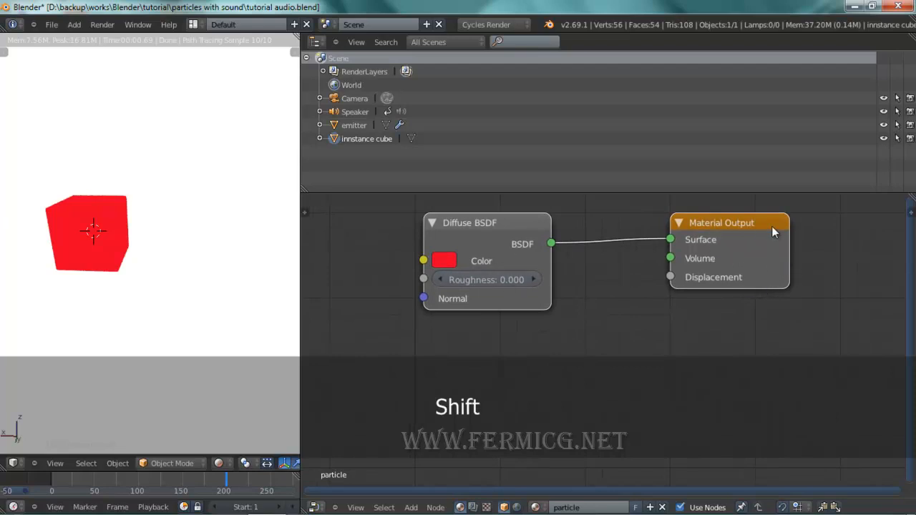
middle_click_drag(666, 300, 773, 293, "shift")
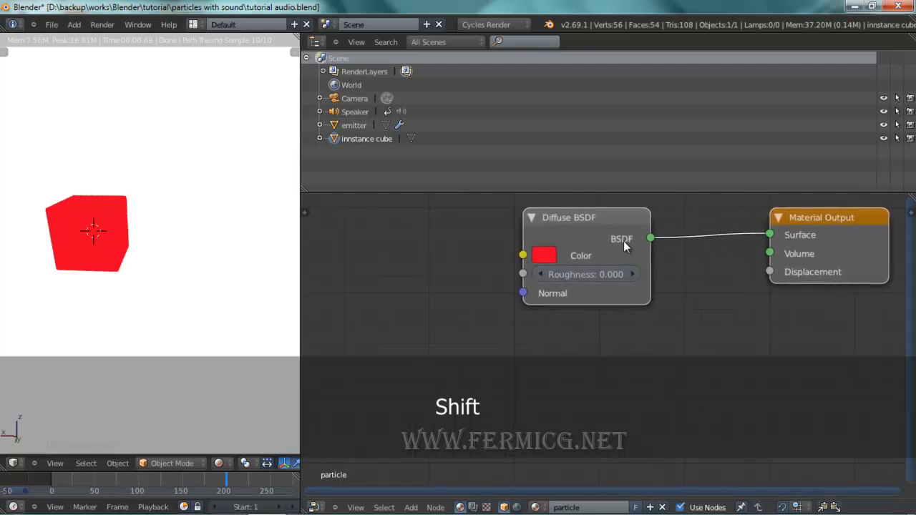
left_click_drag(616, 214, 692, 207)
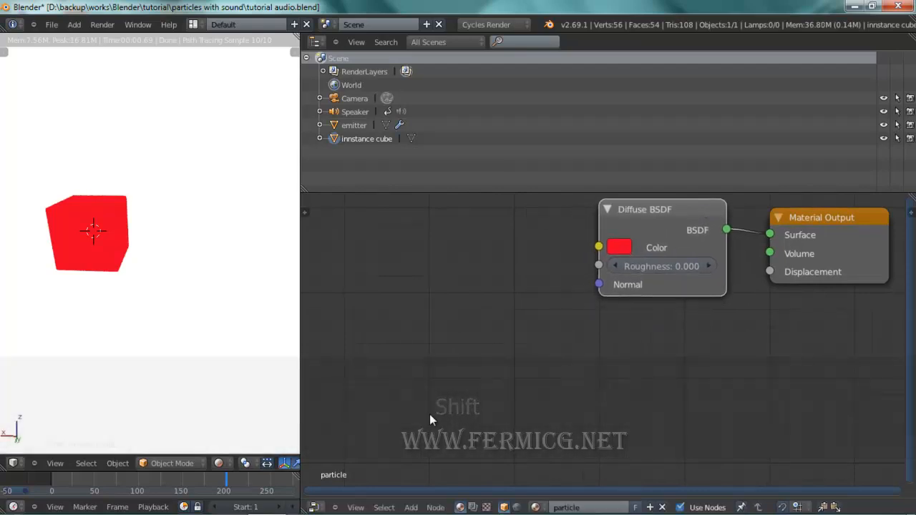
left_click(411, 508)
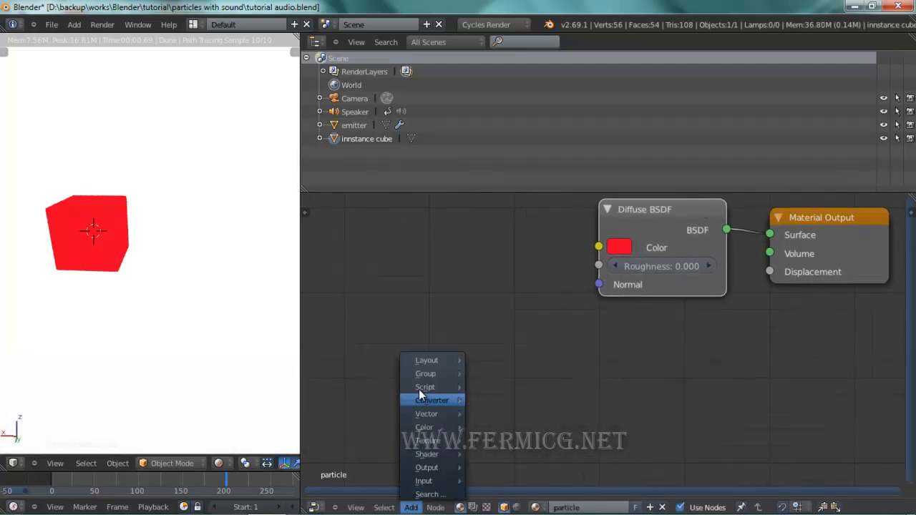
mouse_move(438, 362)
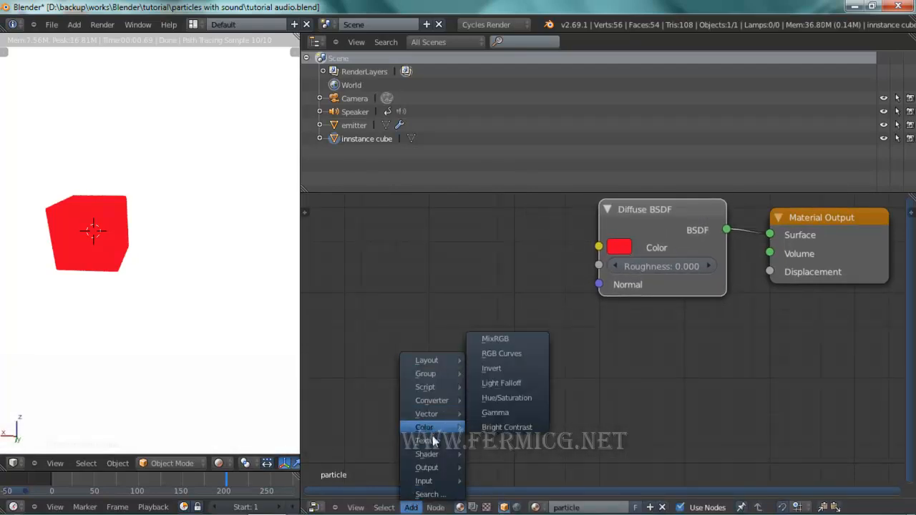
mouse_move(436, 485)
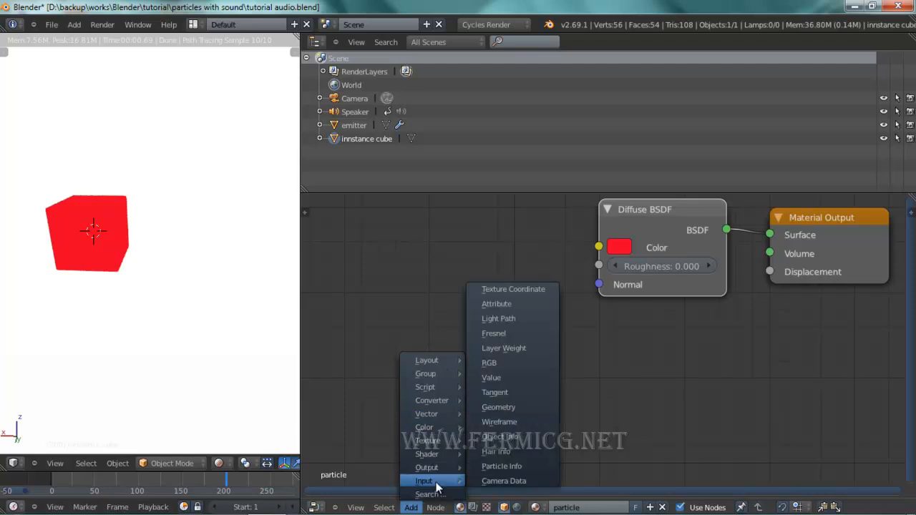
left_click(505, 467)
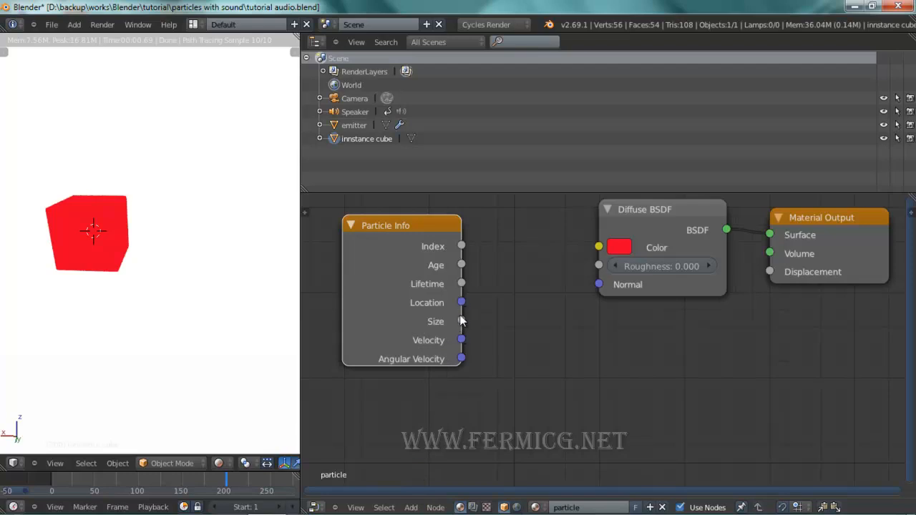
Step: Test Particle Info's Size output as the Diffuse BSDF color, first on the cube and again with the particle layer shown, removing the link each time
left_click_drag(462, 321, 599, 246)
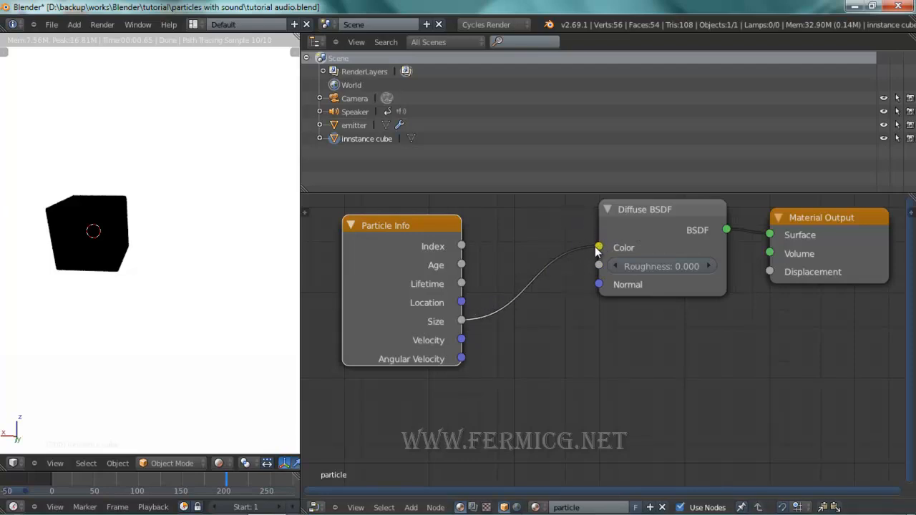
left_click_drag(597, 250, 465, 326)
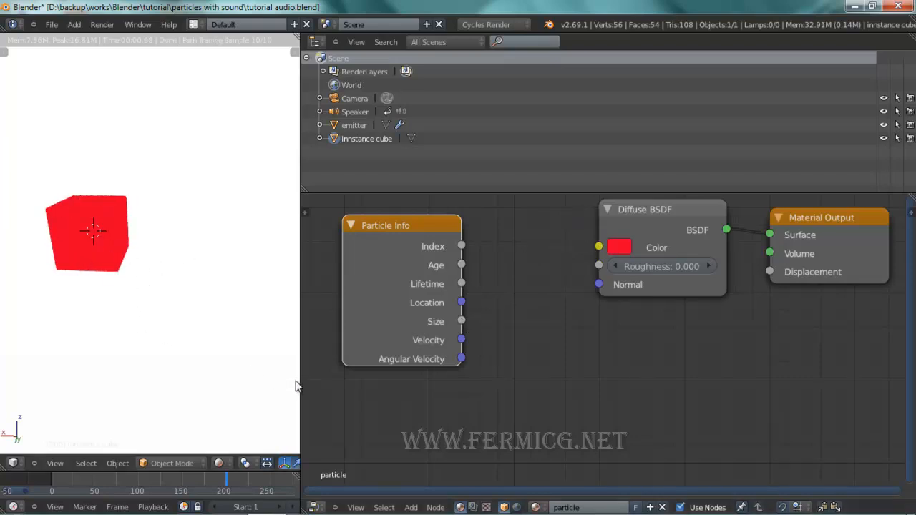
left_click_drag(301, 379, 481, 372)
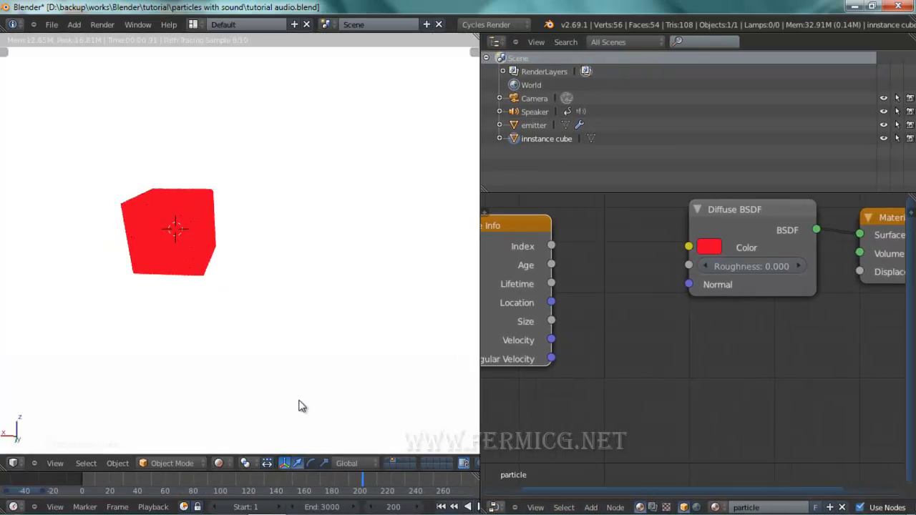
left_click(386, 462)
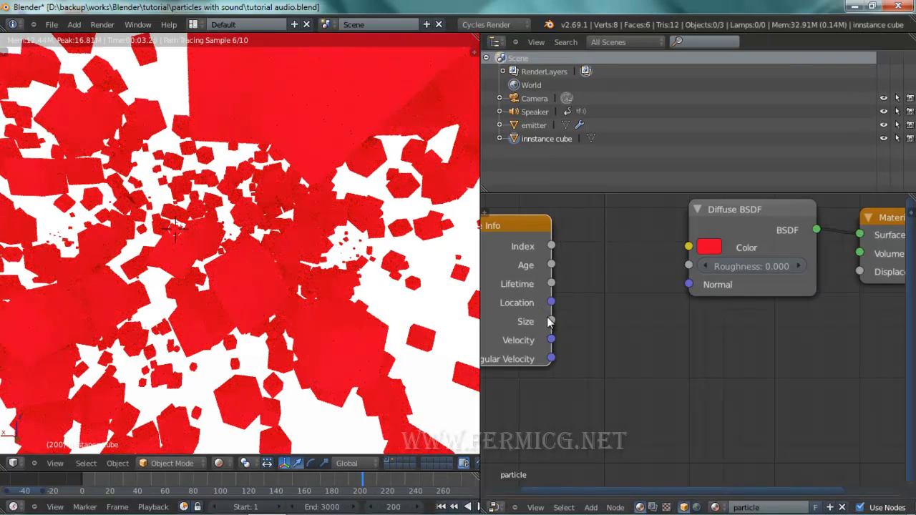
left_click_drag(551, 320, 688, 247)
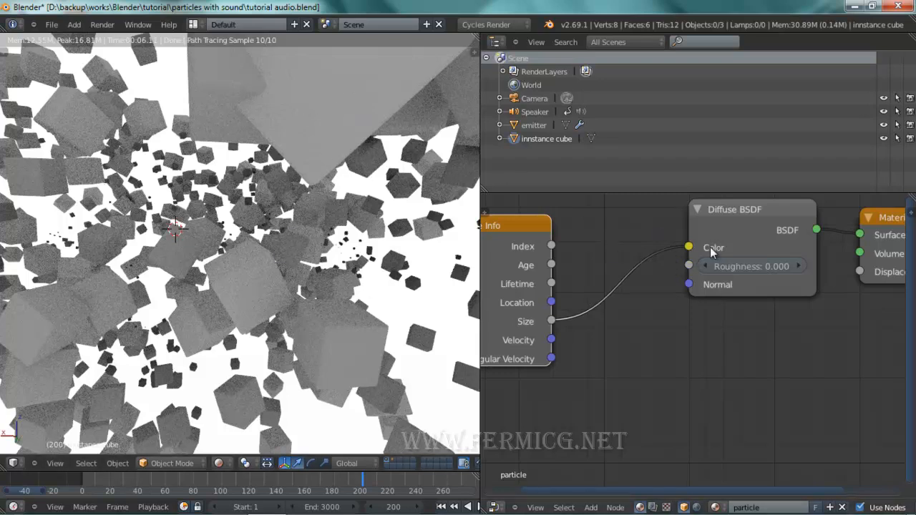
left_click_drag(689, 248, 630, 260)
left_click_drag(551, 325, 552, 325)
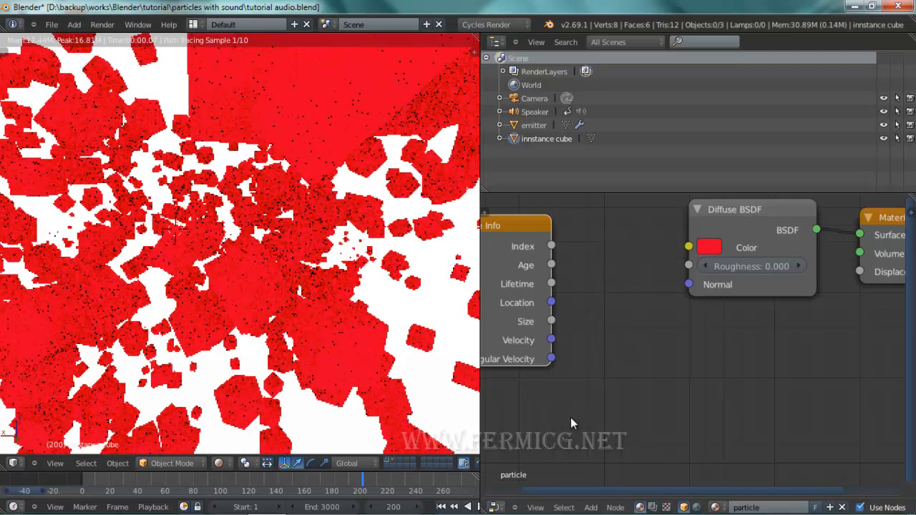
Step: Add a Hue Saturation Value node and link its Color output to the Color input of the Diffuse BSDF
left_click(591, 508)
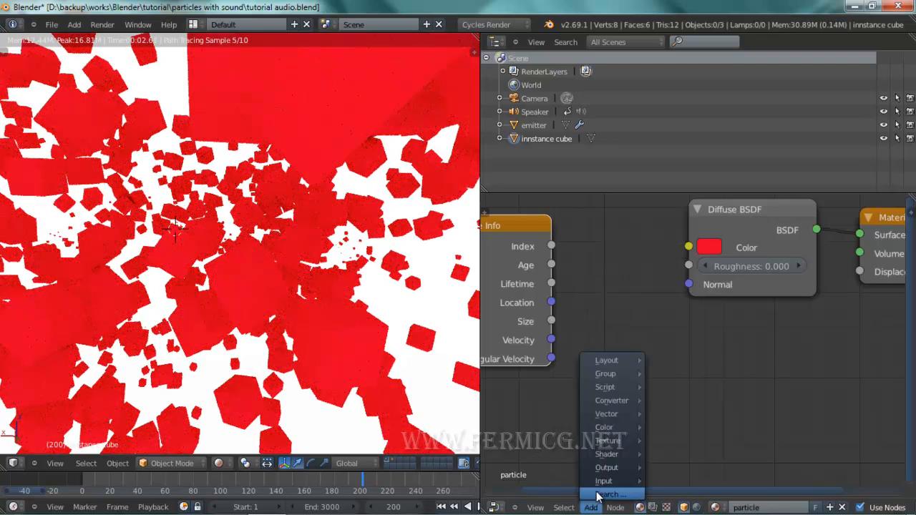
mouse_move(617, 427)
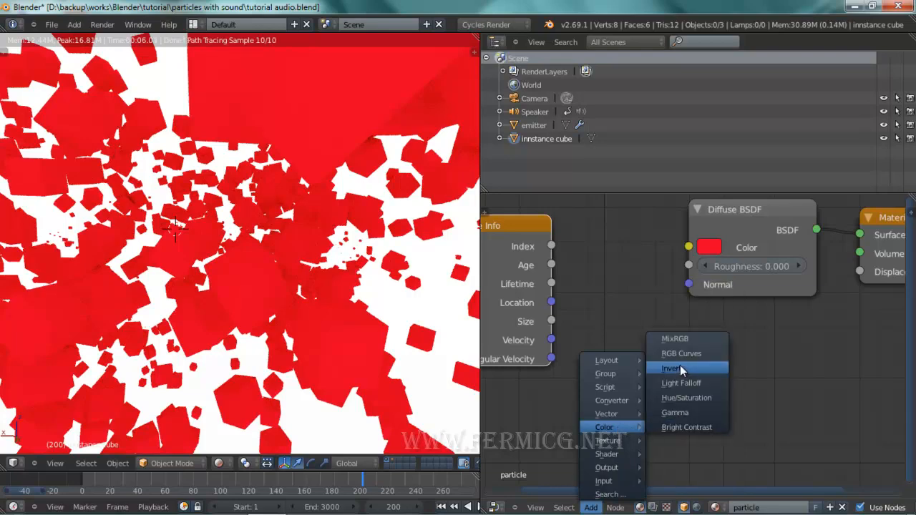
left_click(688, 397)
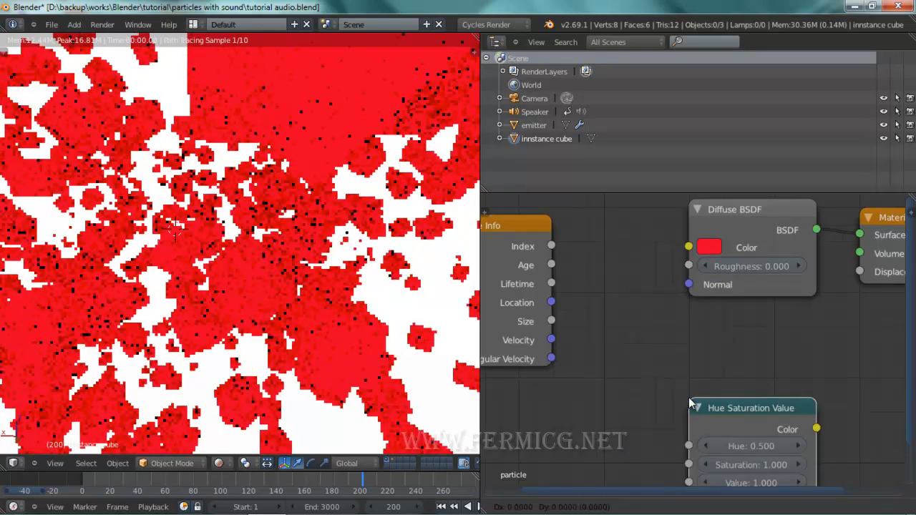
left_click(593, 330)
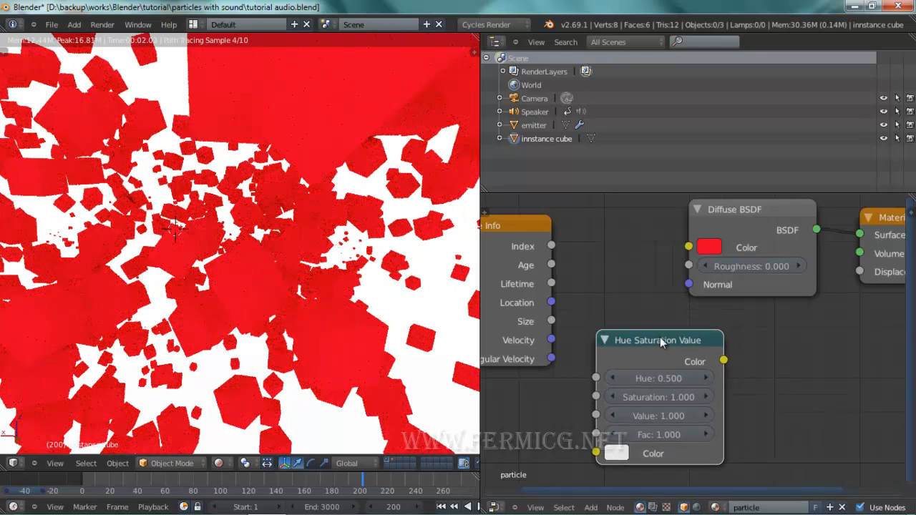
left_click_drag(661, 341, 653, 341)
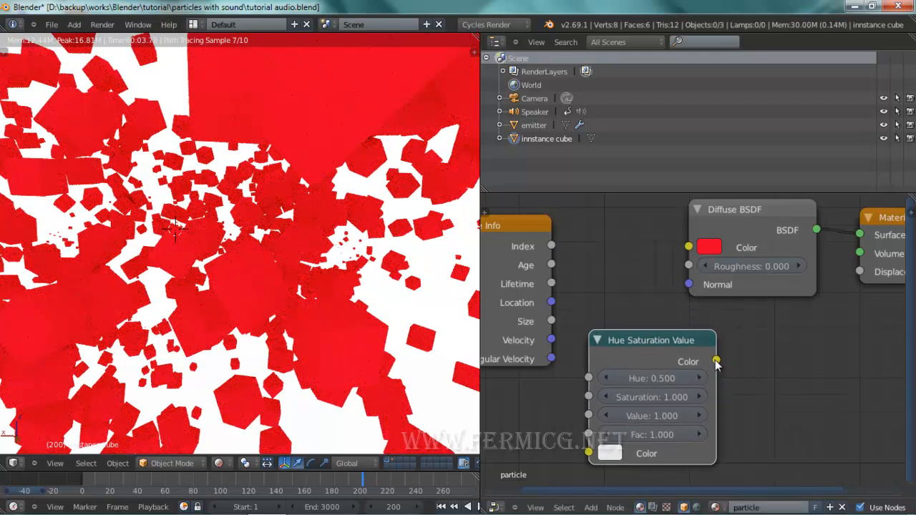
left_click_drag(717, 361, 691, 245)
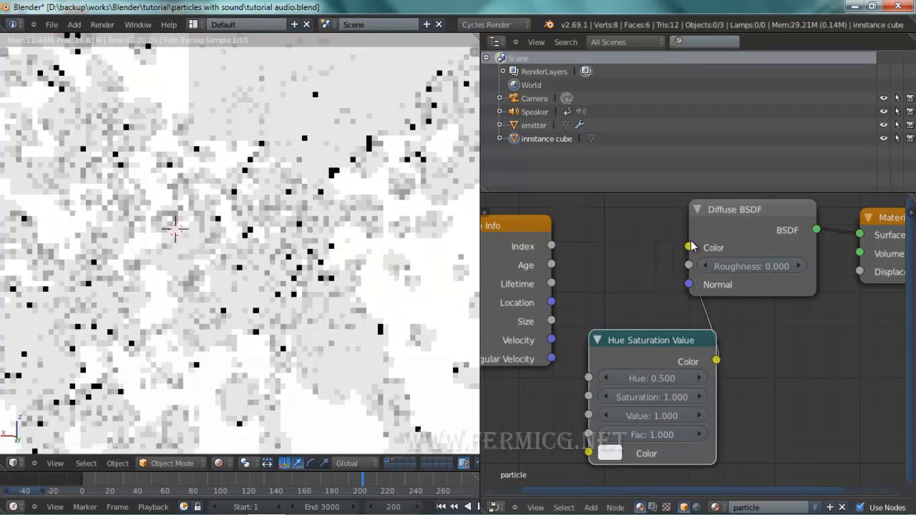
left_click_drag(748, 212, 790, 216)
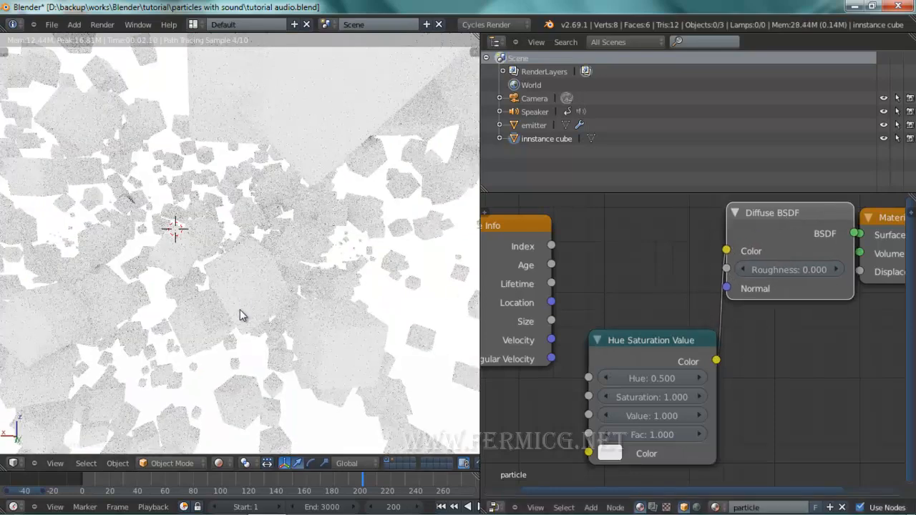
Step: Set the Hue Saturation Value node's color to red and place the node between Particle Info and Diffuse BSDF
left_click(610, 453)
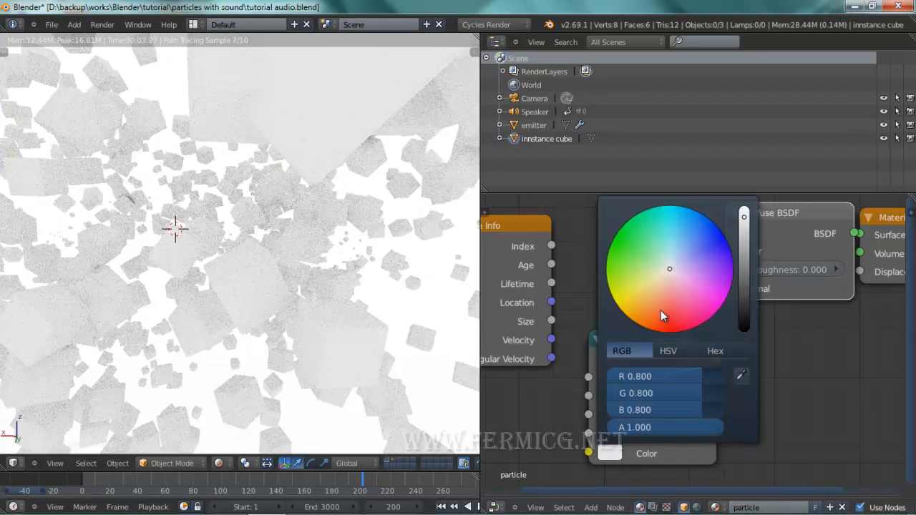
left_click_drag(670, 328, 669, 335)
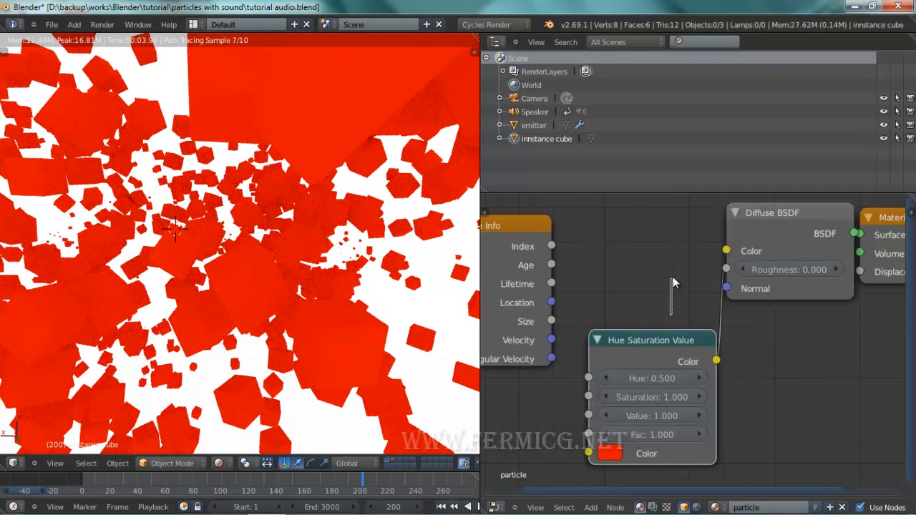
left_click_drag(661, 341, 654, 215)
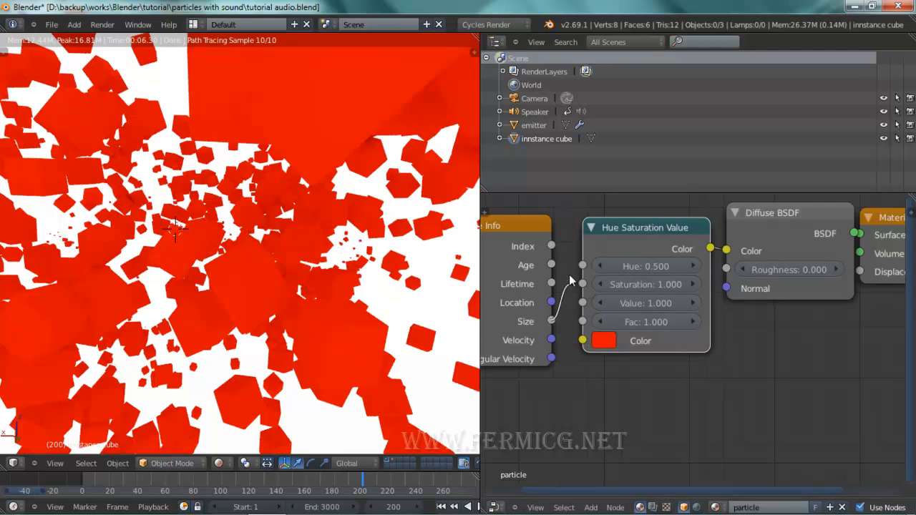
Step: Link Particle Info's Size output to the Hue input and shift the Hue Saturation Value base color to orange-red
left_click_drag(578, 270, 582, 266)
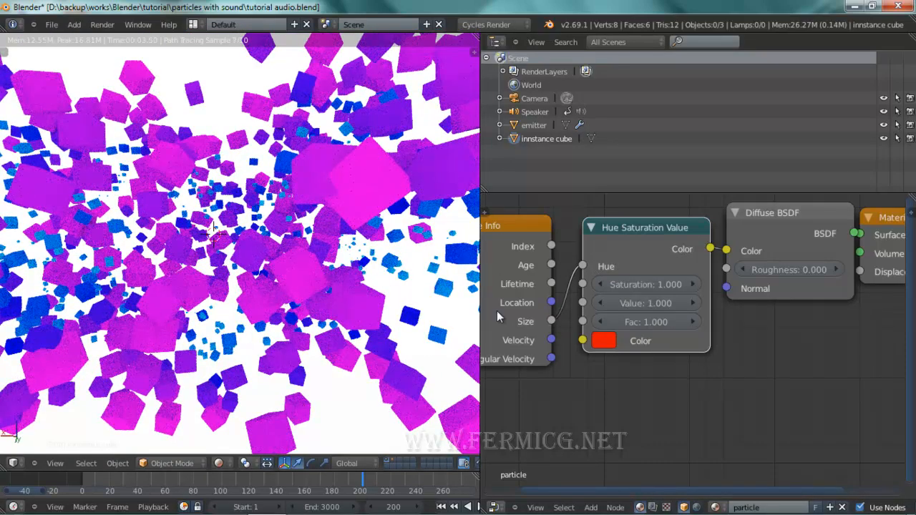
left_click(609, 342)
mouse_move(660, 218)
left_mouse_down()
mouse_move(615, 195)
mouse_move(618, 138)
mouse_move(667, 123)
mouse_move(720, 127)
mouse_move(691, 225)
mouse_move(658, 233)
left_mouse_up()
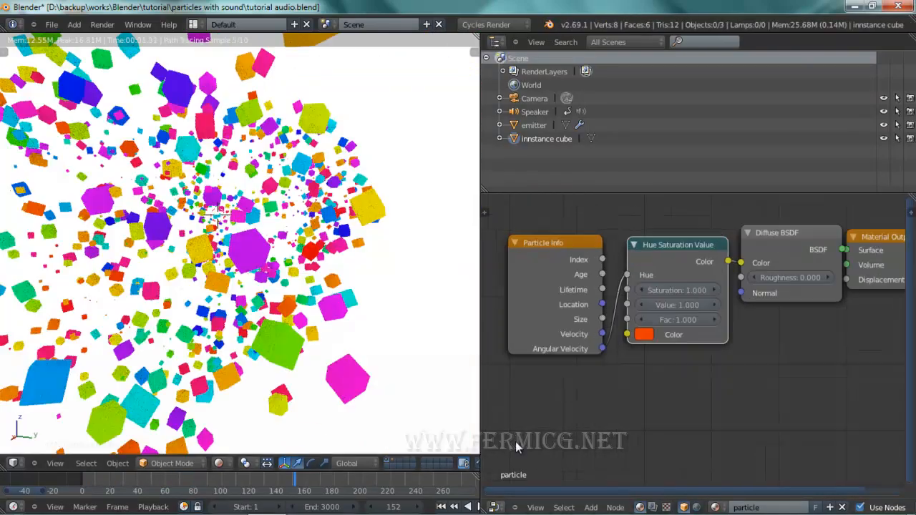
Step: Switch the Node Editor area back to the Properties editor and widen the 3D viewport
left_click(502, 507)
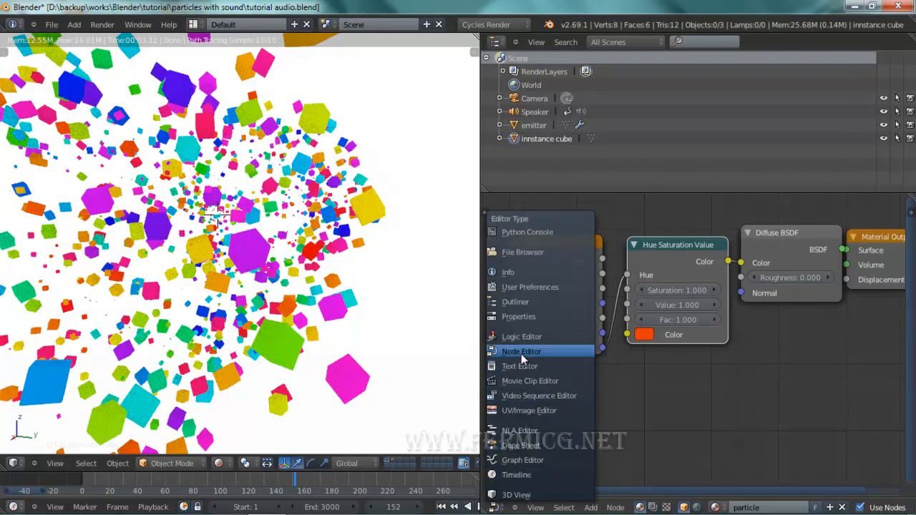
left_click(530, 318)
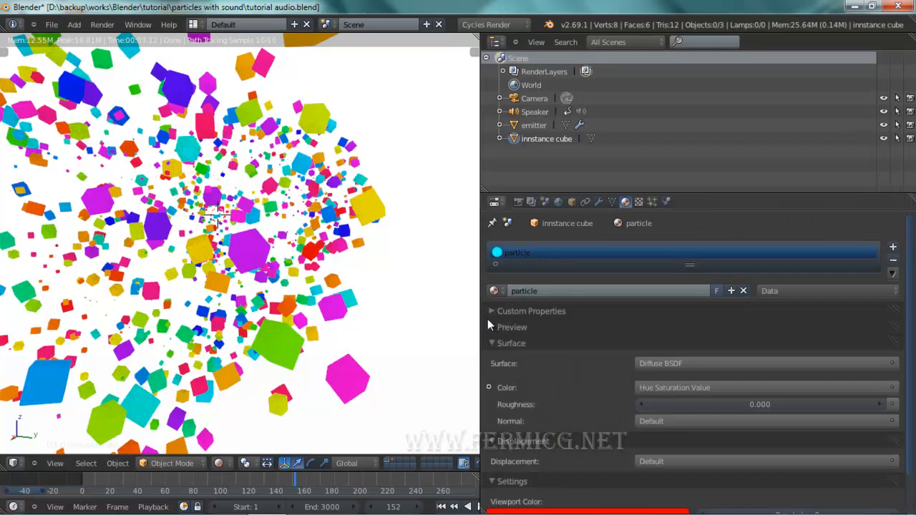
left_click_drag(487, 318, 612, 324)
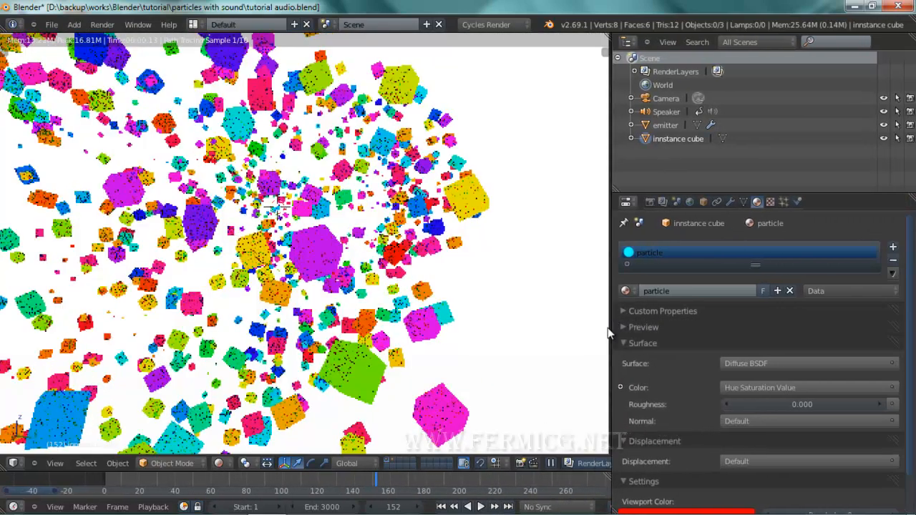
Step: Switch the viewport to solid shading and move the animation to frame 123 to see the emitted cubes
left_click(441, 507)
left_click(220, 463)
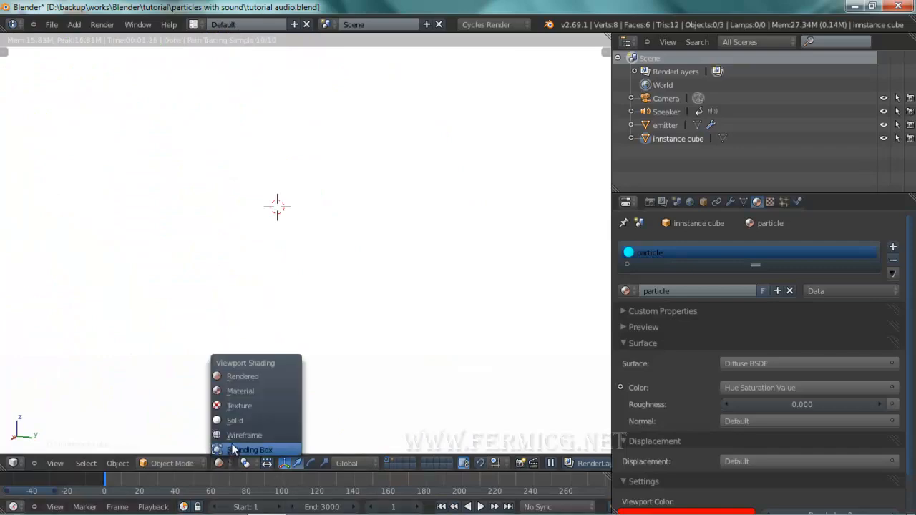
left_click(240, 424)
left_click_drag(136, 488, 324, 488)
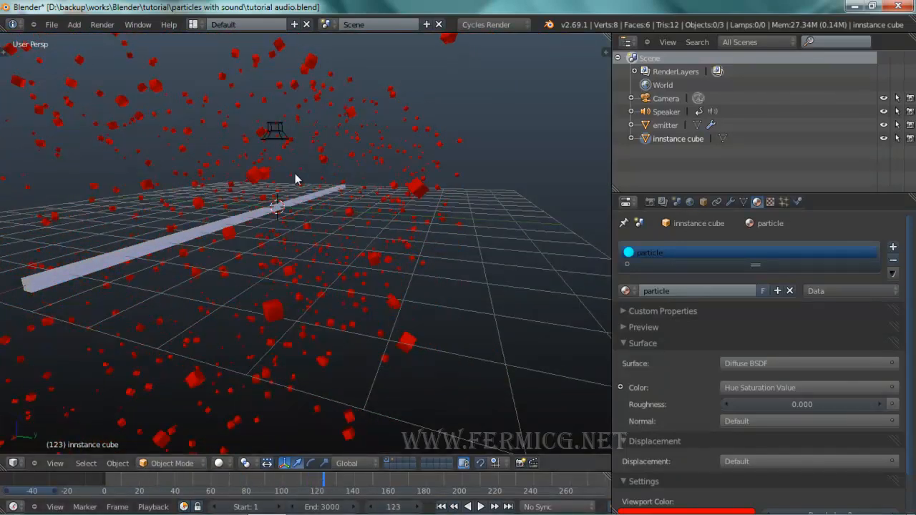
middle_click_drag(466, 297, 447, 312)
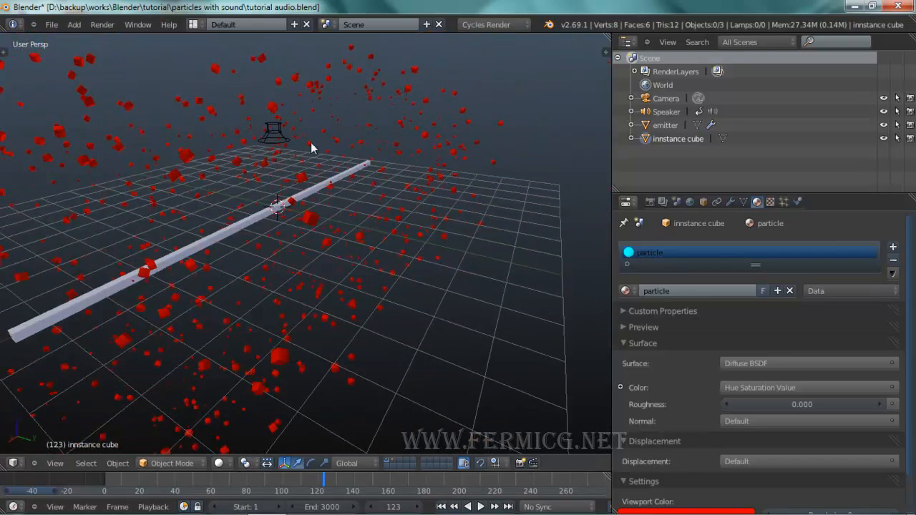
middle_click_drag(370, 132, 323, 135)
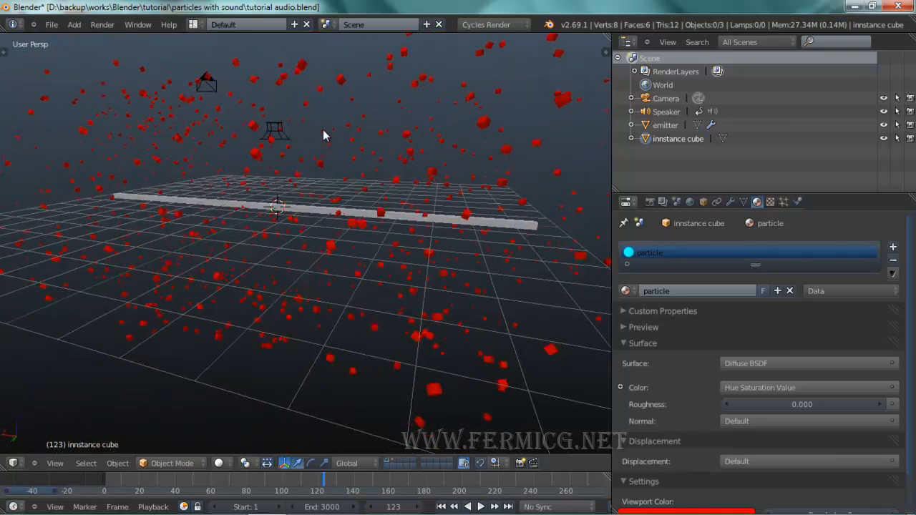
Step: Try Material viewport shading on the particle scene and return to solid shading
left_click(229, 463)
middle_click_drag(365, 280, 382, 294)
left_click(224, 464)
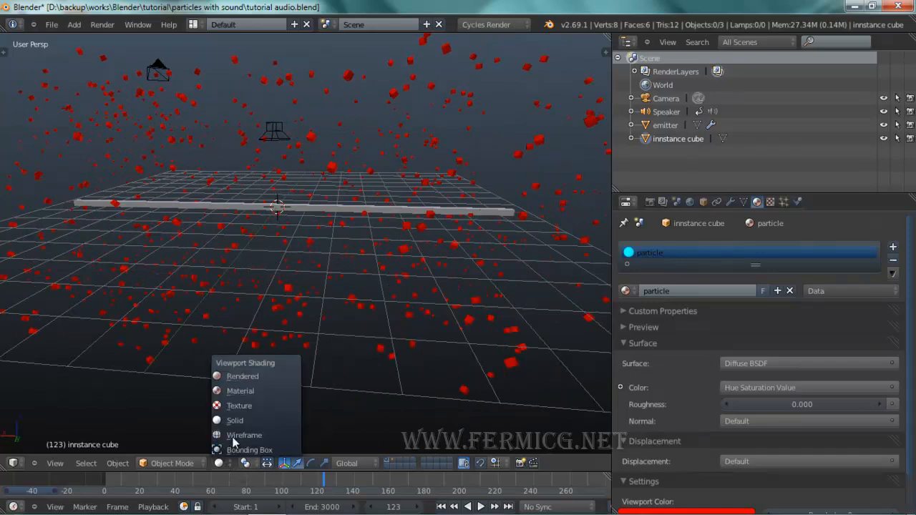
left_click(247, 391)
middle_click_drag(401, 174, 382, 127)
middle_click_drag(393, 207, 396, 216)
key("z")
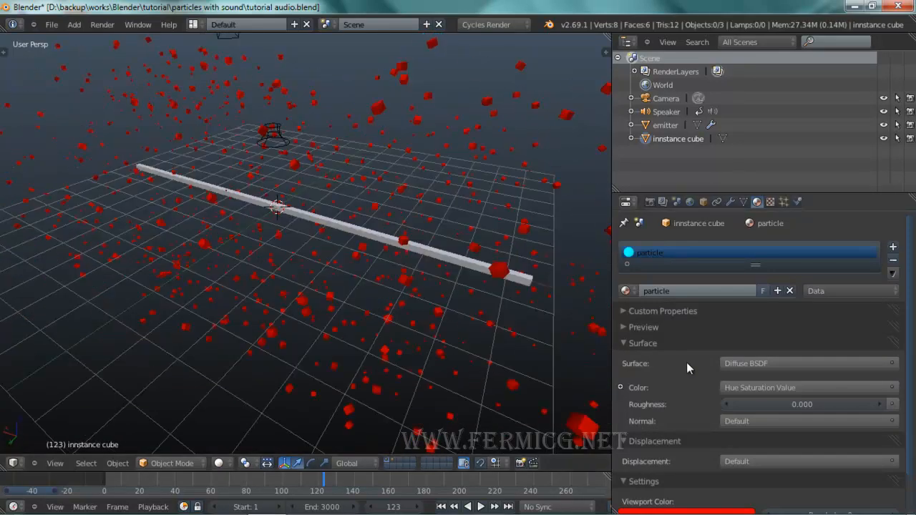
Step: Select the emitter and expand the Cache section of its particle settings
left_click(784, 202)
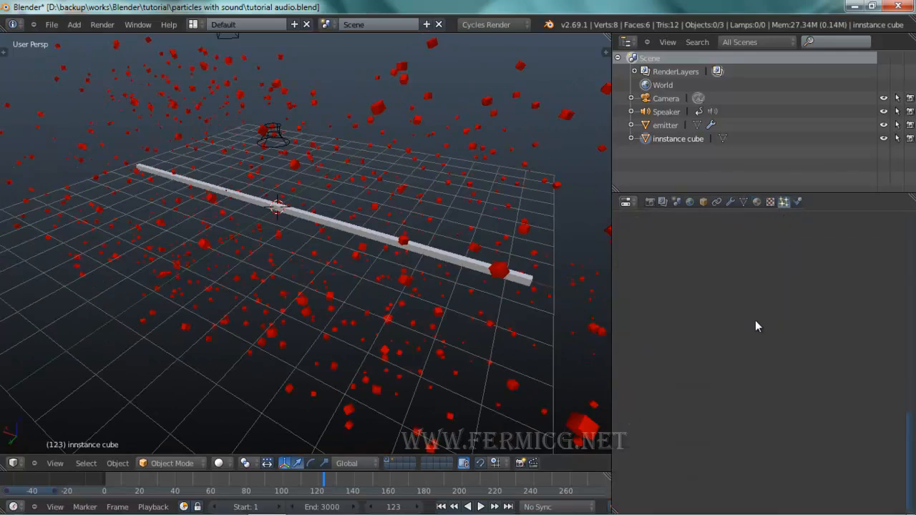
right_click(506, 274)
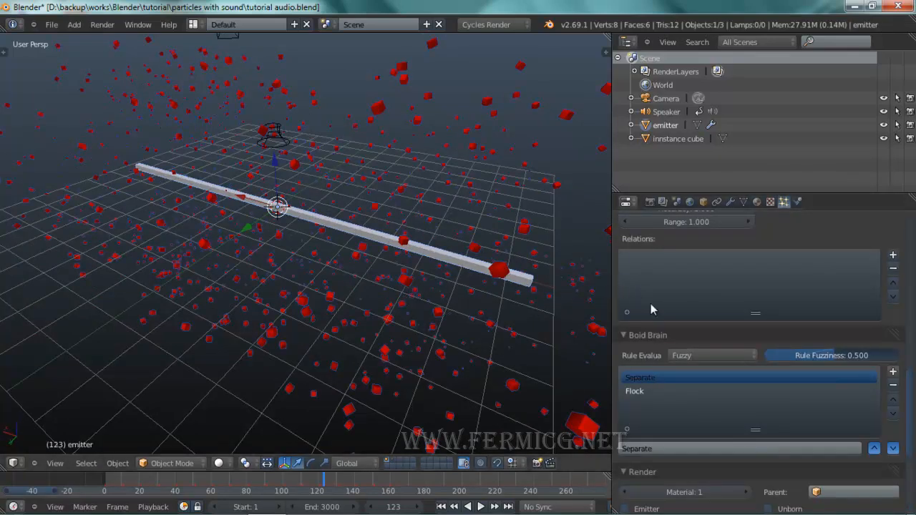
scroll(652, 309, "up", 2)
left_click_drag(911, 387, 915, 272)
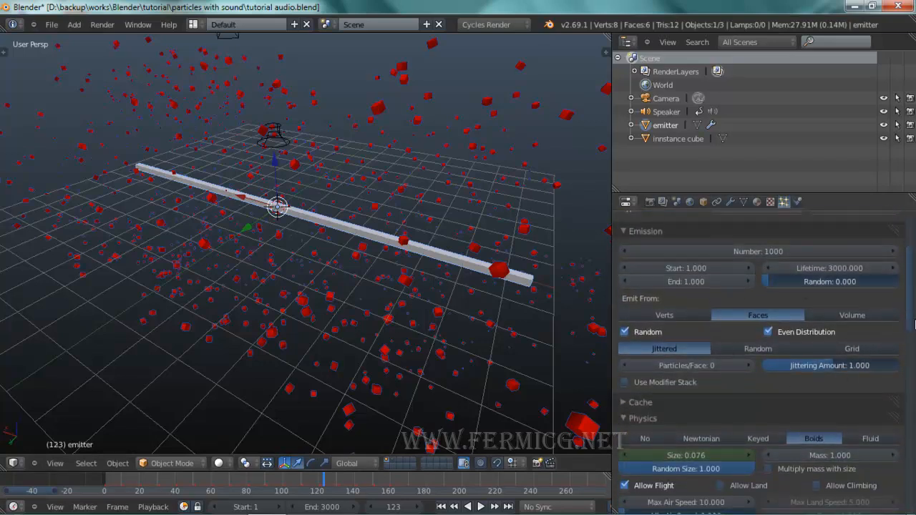
left_click_drag(915, 315, 915, 344)
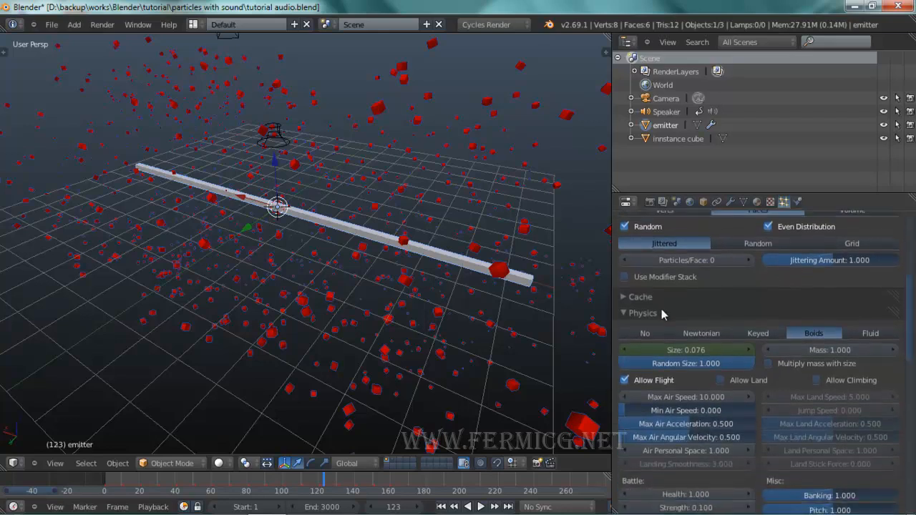
left_click(626, 297)
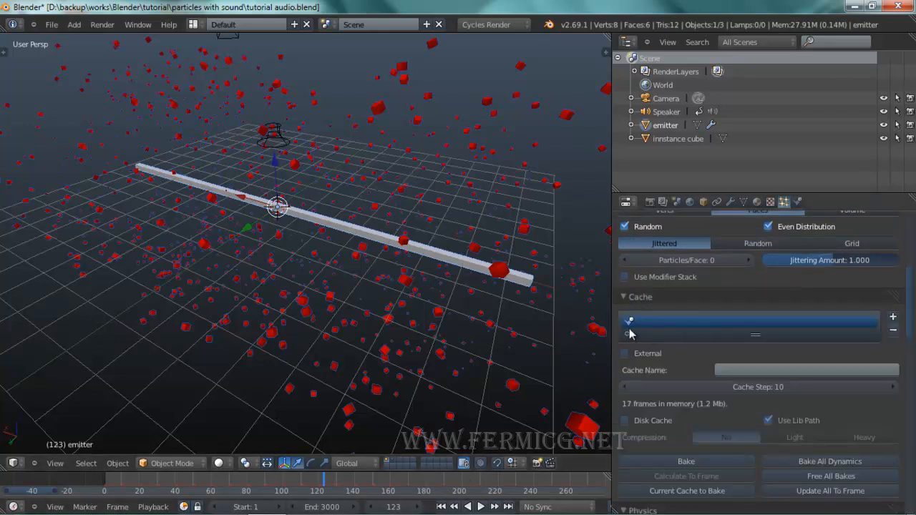
Step: Name the particle cache "cube tutorial" and set its cache step to 1
left_click(751, 368)
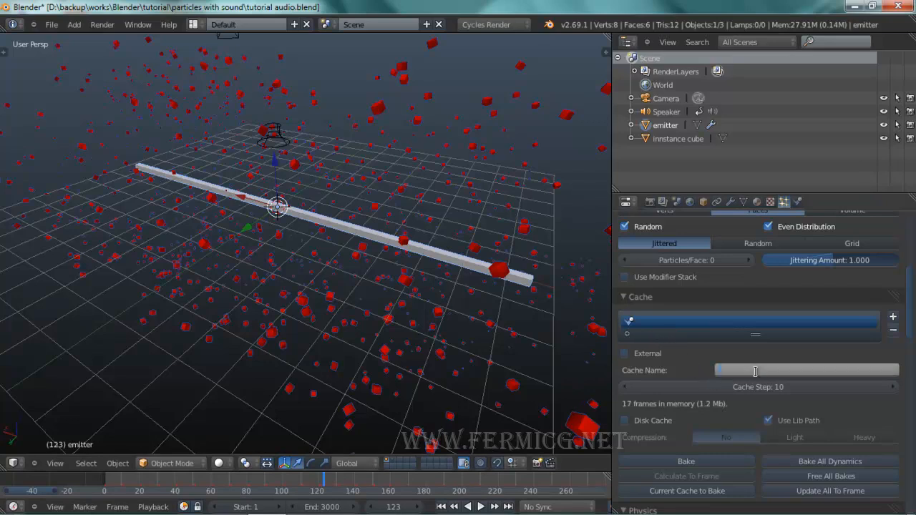
type("c")
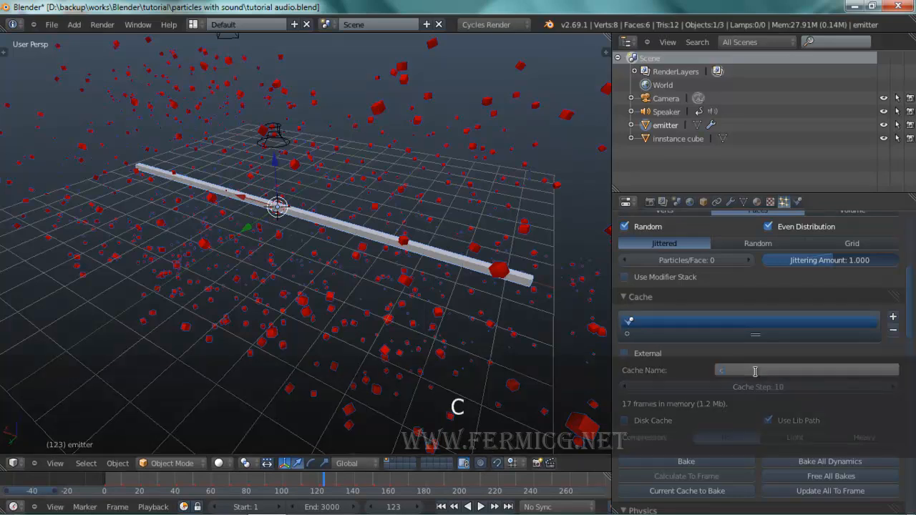
type("ube tutorial")
key("Return")
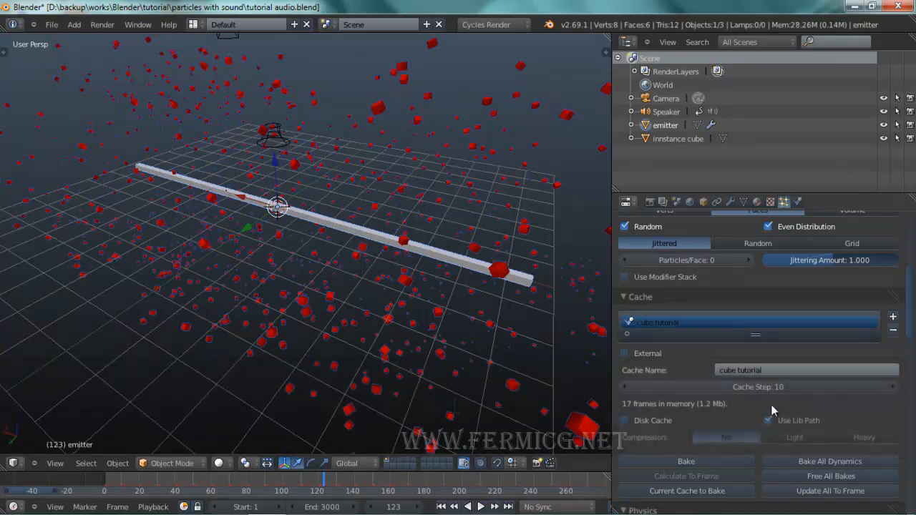
left_click(766, 388)
type("1")
key("Return")
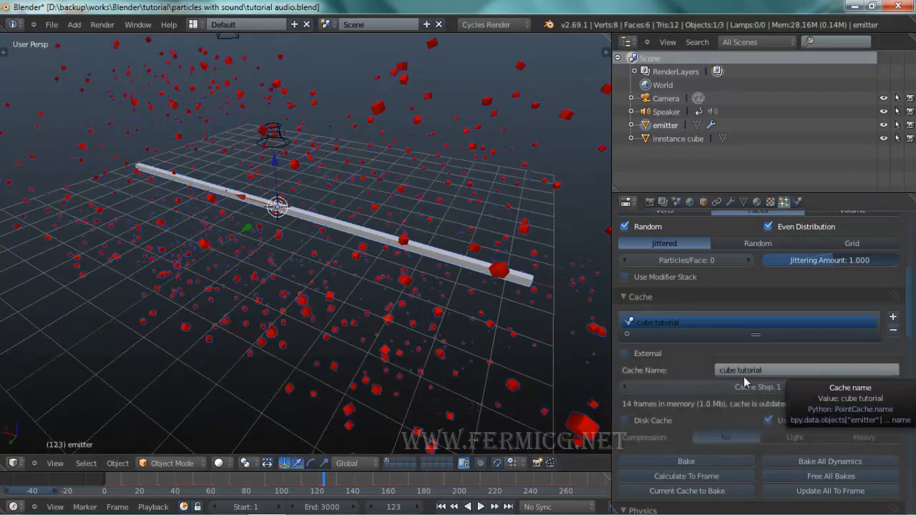
Step: Go to frame 102 and examine the size and overlap of the cube particles from several angles
middle_click_drag(496, 322, 499, 293)
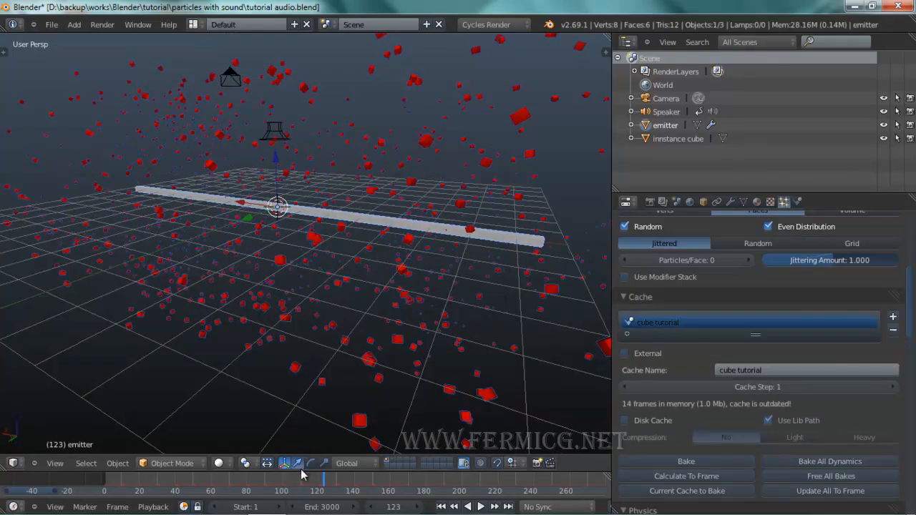
left_click_drag(305, 478, 287, 483)
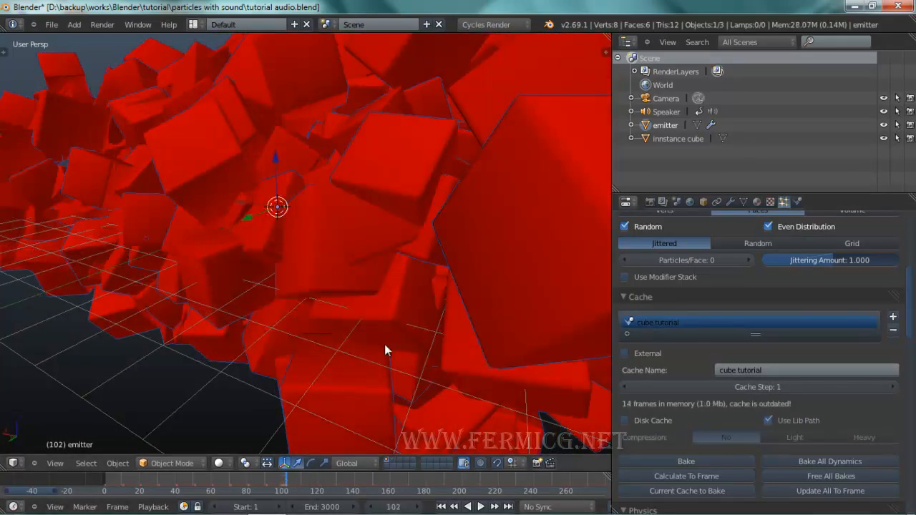
middle_click_drag(384, 344, 413, 326)
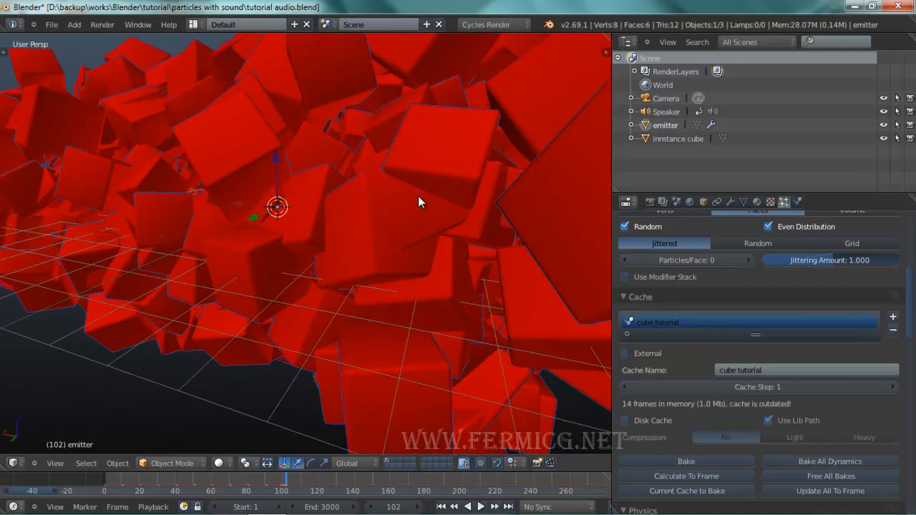
middle_click_drag(419, 197, 445, 204)
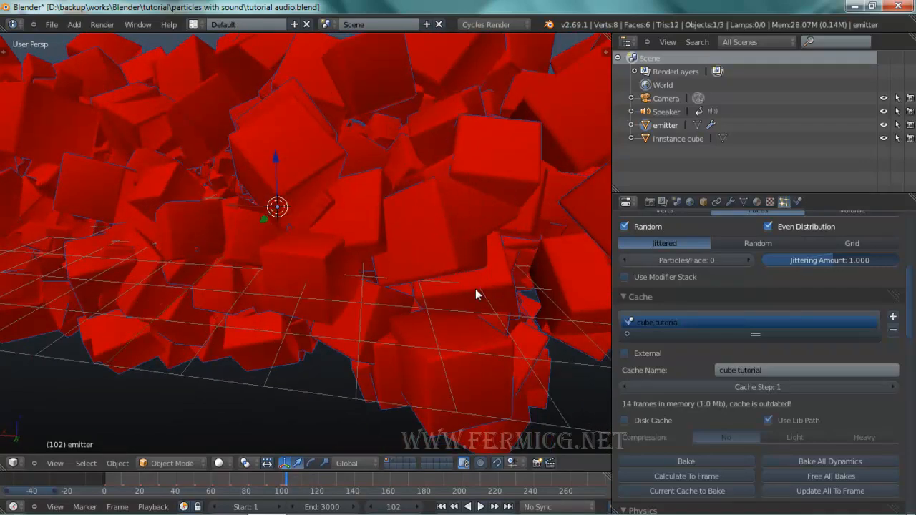
middle_click_drag(501, 254, 484, 252)
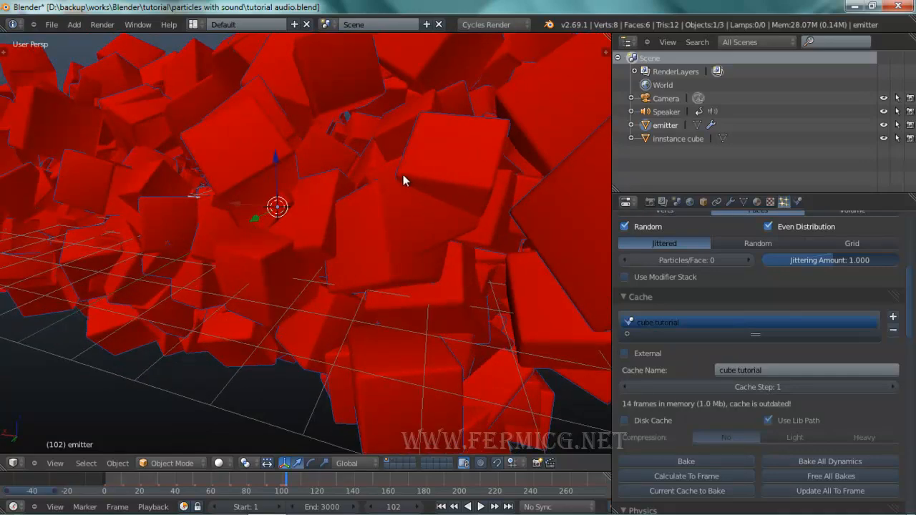
scroll(401, 216, "up", 2)
middle_click_drag(428, 205, 441, 230)
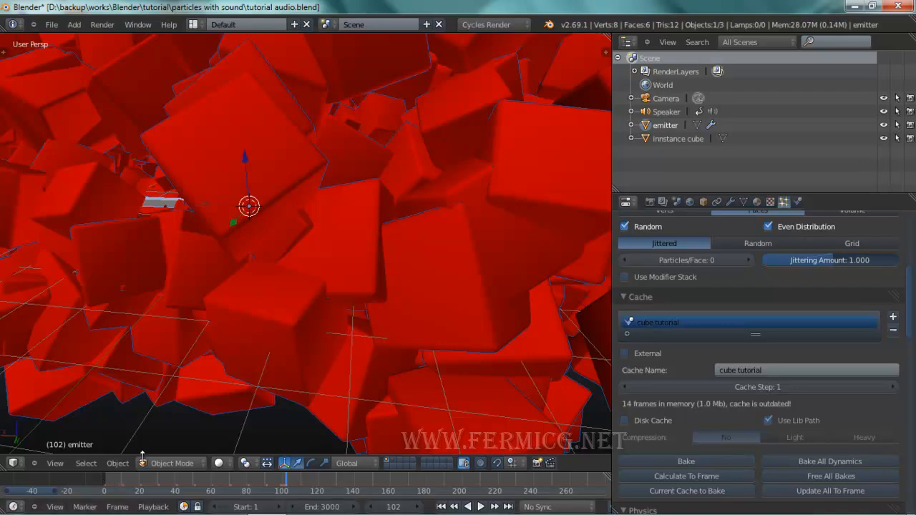
middle_click_drag(424, 229, 451, 248)
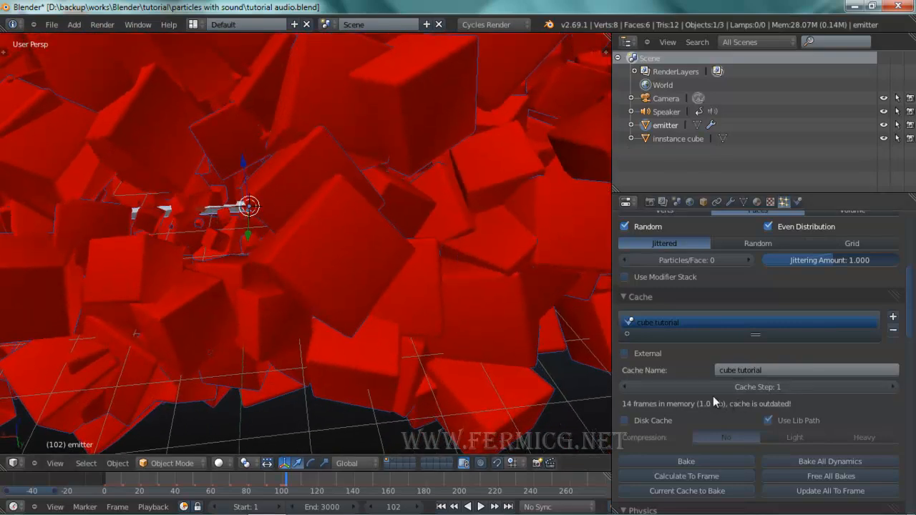
Step: Bake the emitter's particle simulation into the "cube tutorial" cache
scroll(740, 413, "down", 2)
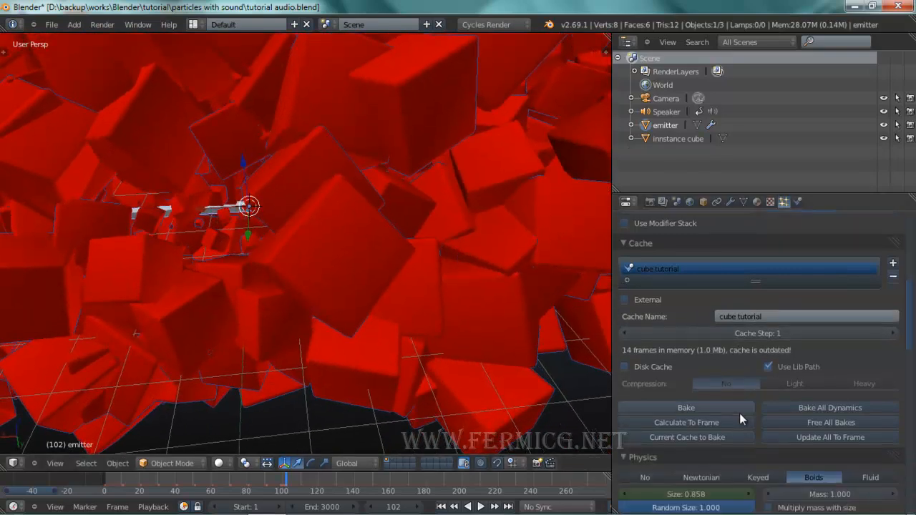
left_click(682, 408)
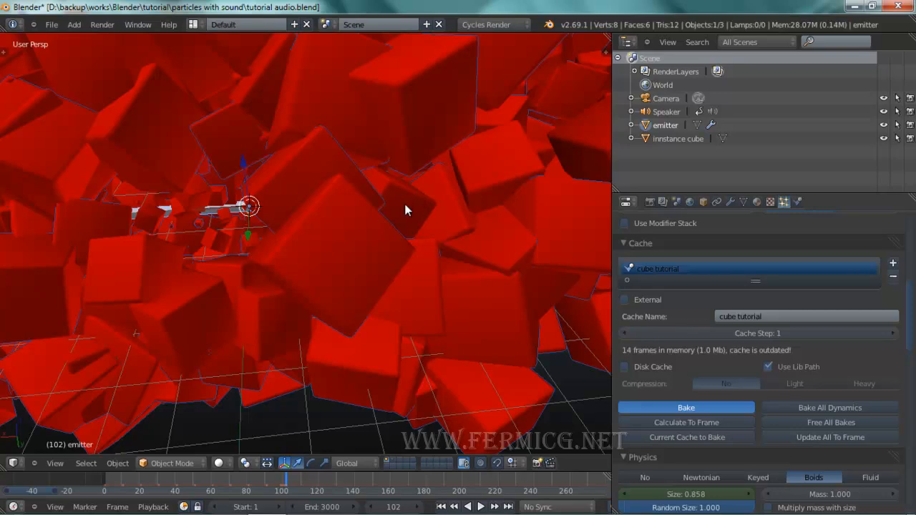
scroll(404, 200, "down", 6)
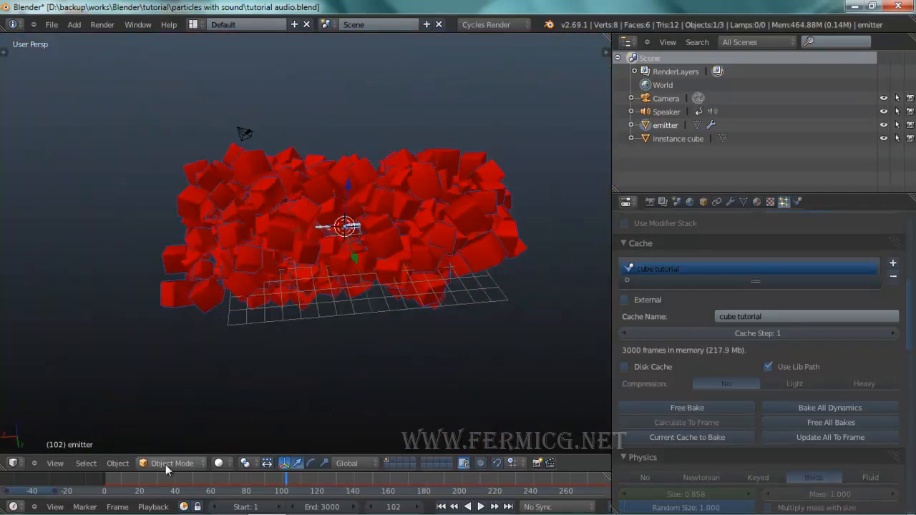
Step: Fit the full 3000-frame range in the timeline and scrub the baked particle animation to frame 735
left_click_drag(153, 486, 805, 480)
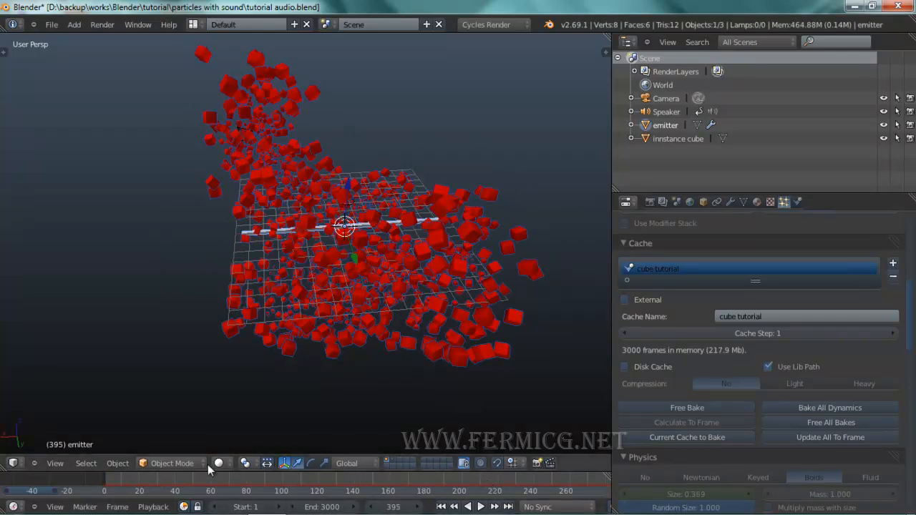
left_click_drag(56, 492, 560, 491)
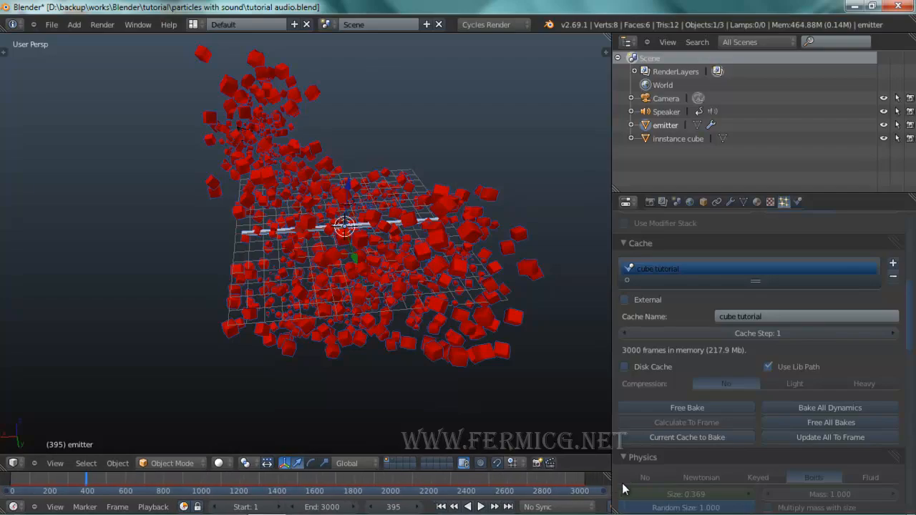
left_click_drag(559, 480, 152, 474)
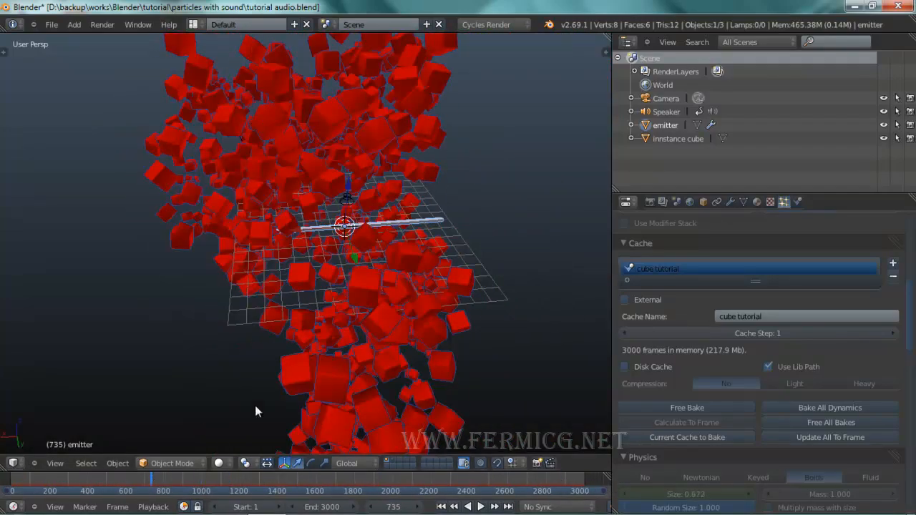
middle_click_drag(380, 279, 487, 214)
scroll(467, 227, "down", 2)
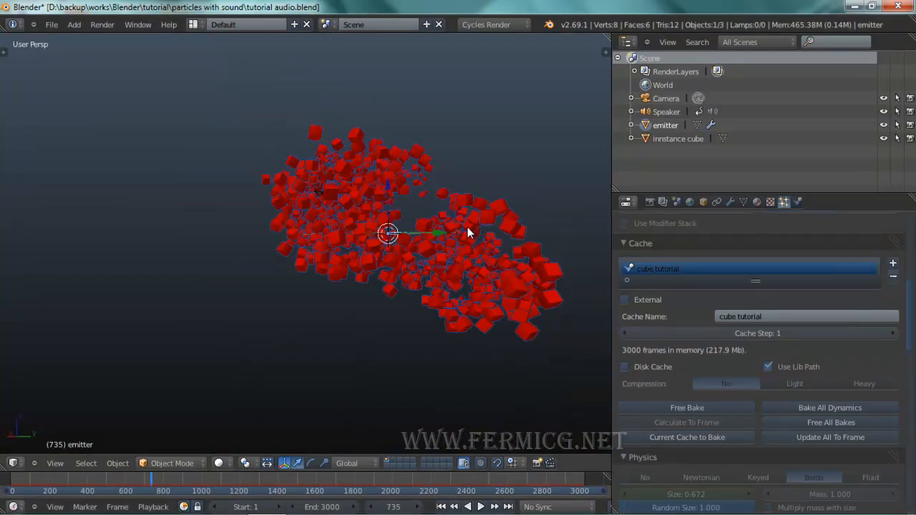
Step: Lock the camera to the view and pull it back until all particle cubes at frame 735 fit the frame
key("KP_0")
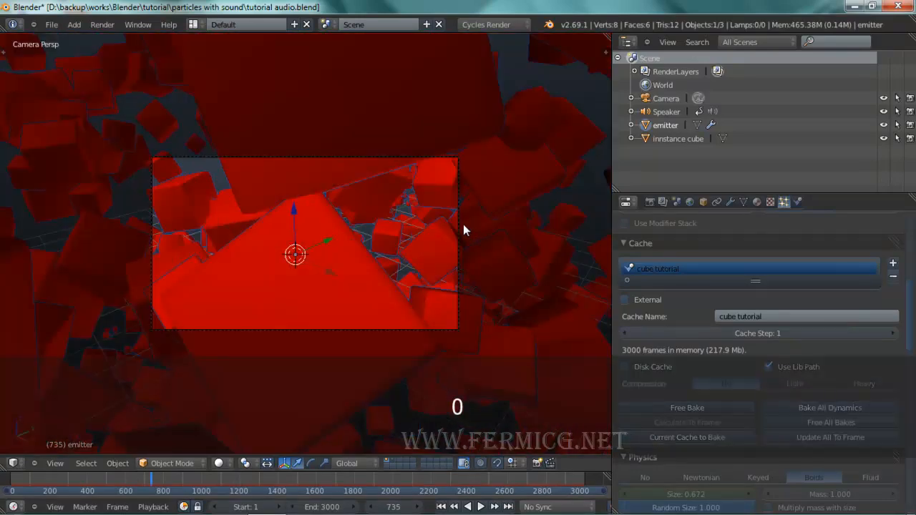
key("n")
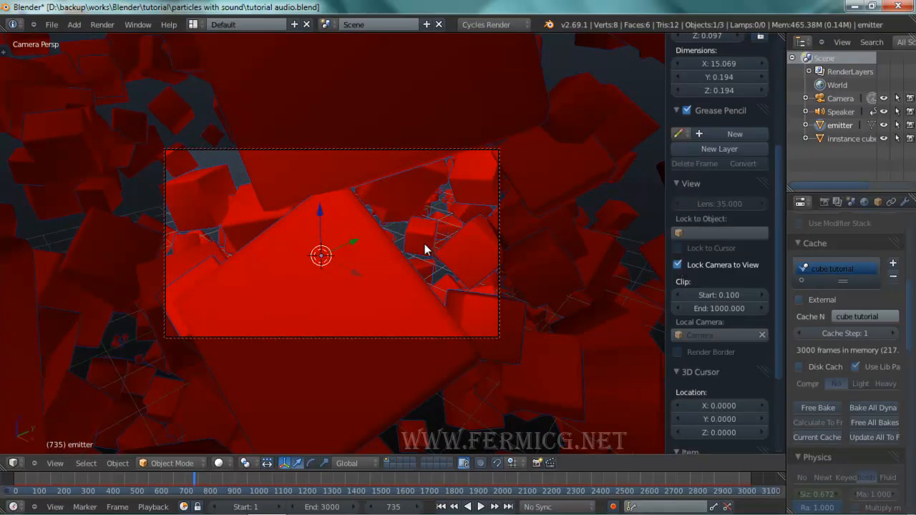
scroll(425, 249, "down", 10)
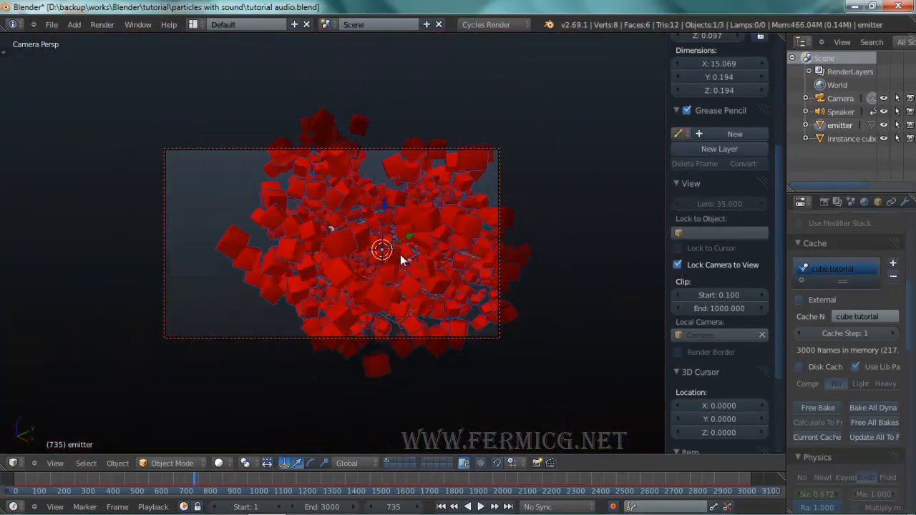
middle_click_drag(400, 254, 430, 250)
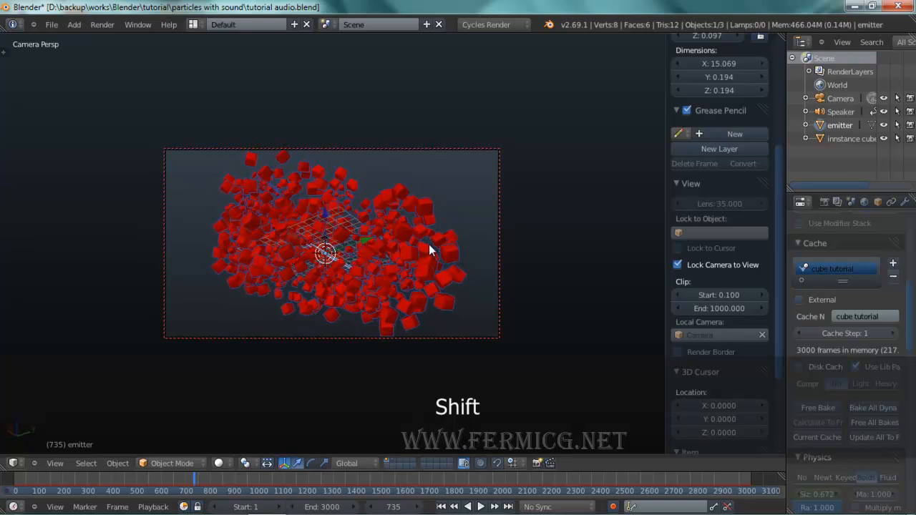
Step: Move the animation to frame 2293 and adjust the camera's angle and distance to the particle cluster
left_click_drag(98, 479, 579, 500)
middle_click_drag(368, 293, 391, 261)
scroll(391, 261, "up", 1)
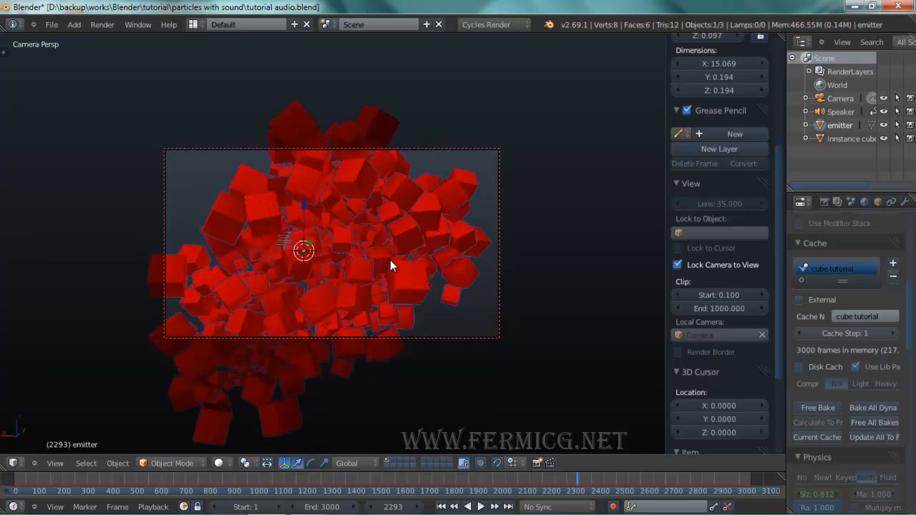
scroll(388, 259, "down", 1)
scroll(386, 261, "up", 1)
scroll(388, 262, "down", 1)
scroll(387, 261, "up", 1)
scroll(388, 259, "down", 1)
scroll(389, 256, "up", 1)
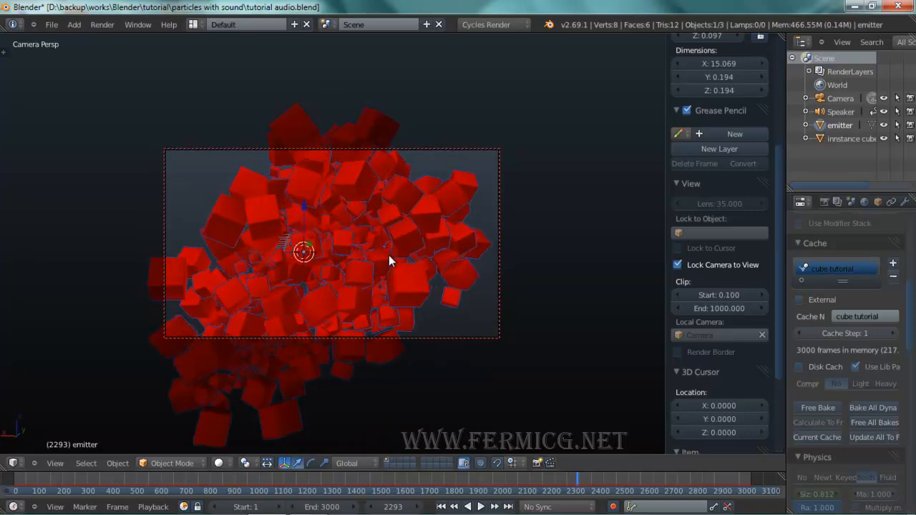
Step: Try closer and wider camera distances to compare how the particle cluster fills the frame at frame 2293
scroll(388, 255, "down", 1)
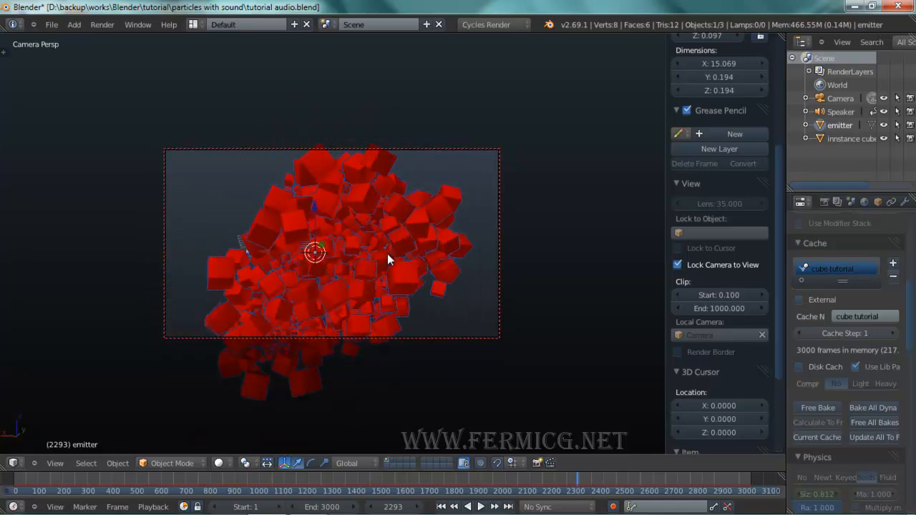
scroll(388, 254, "up", 1)
scroll(389, 250, "down", 1)
scroll(390, 250, "up", 1)
scroll(391, 250, "down", 1)
scroll(392, 249, "down", 1)
scroll(390, 249, "up", 1)
scroll(388, 248, "down", 1)
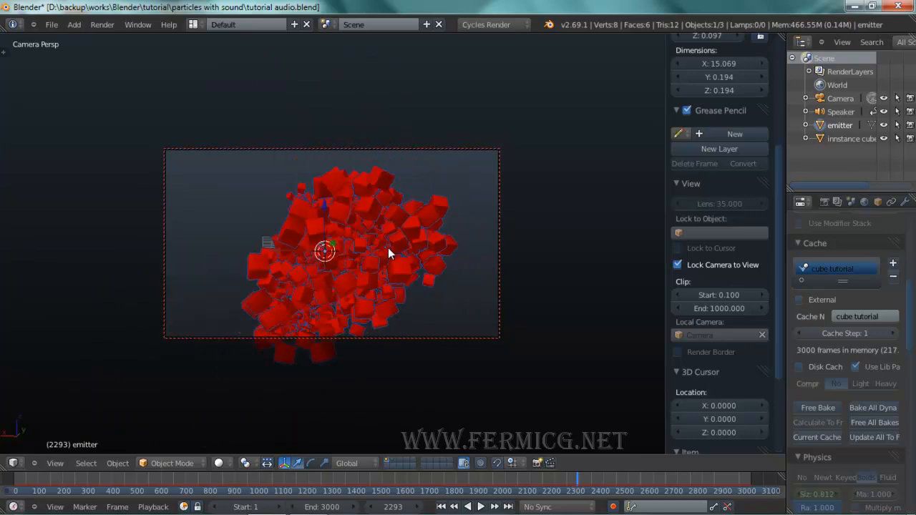
scroll(388, 247, "up", 1)
scroll(388, 247, "up", 1)
scroll(388, 247, "up", 5)
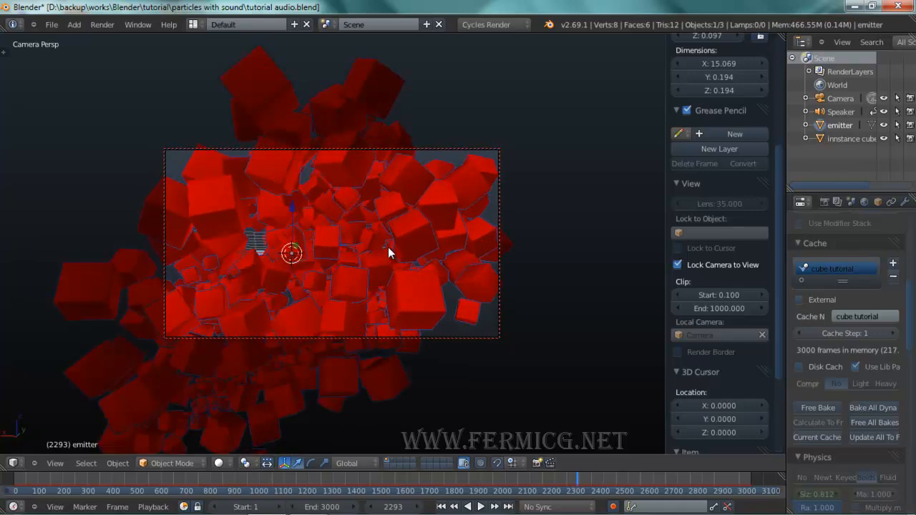
scroll(388, 246, "down", 2)
scroll(387, 246, "up", 2)
scroll(387, 246, "down", 2)
scroll(386, 244, "up", 2)
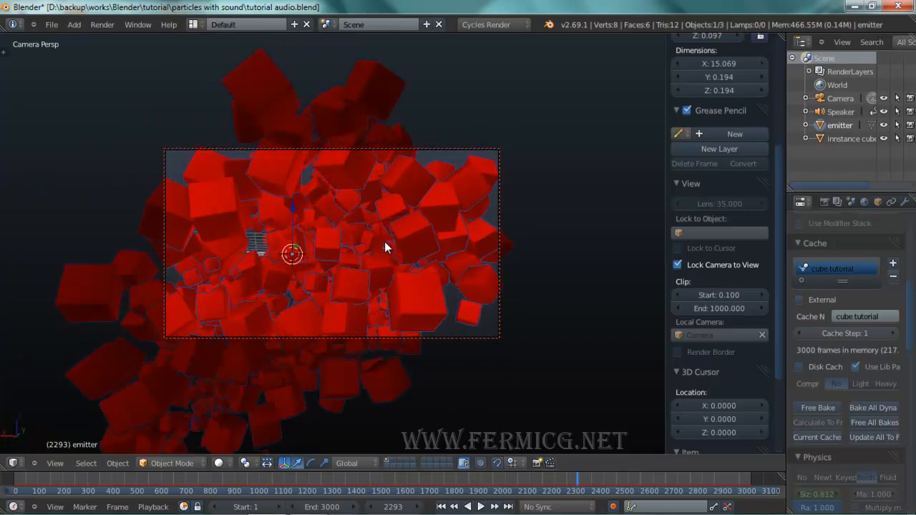
scroll(384, 241, "down", 2)
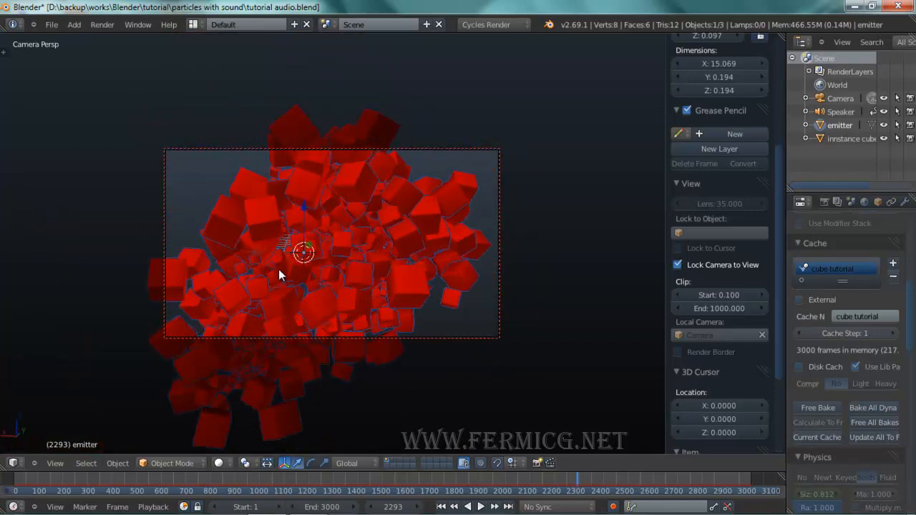
Step: Orbit the locked camera around the emitter to frame the particle cluster from a side angle
middle_click_drag(300, 266, 412, 302)
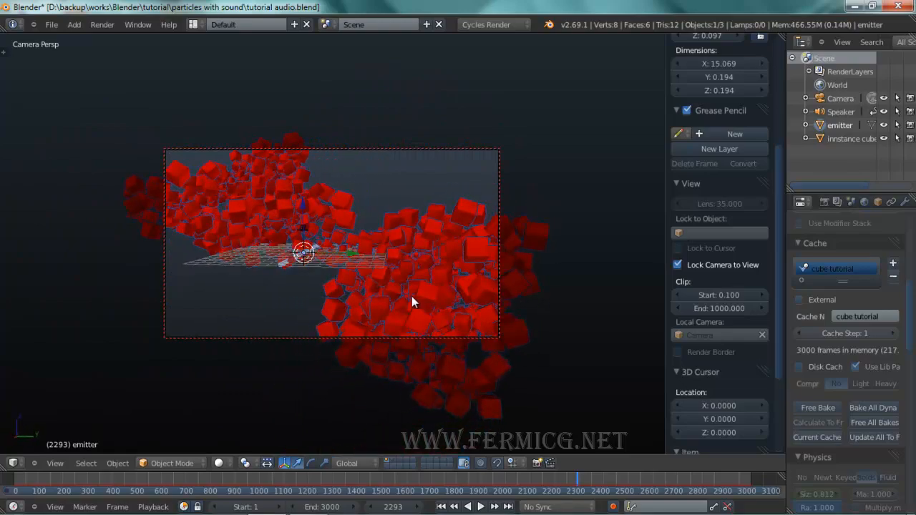